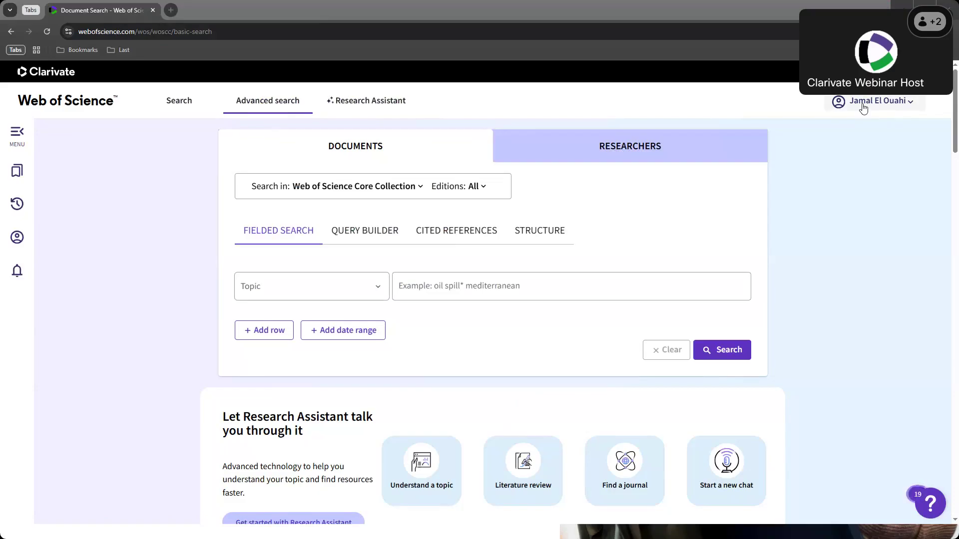
Review the account options and the homepage's recent searches, recommended articles and conferences.
click(864, 106)
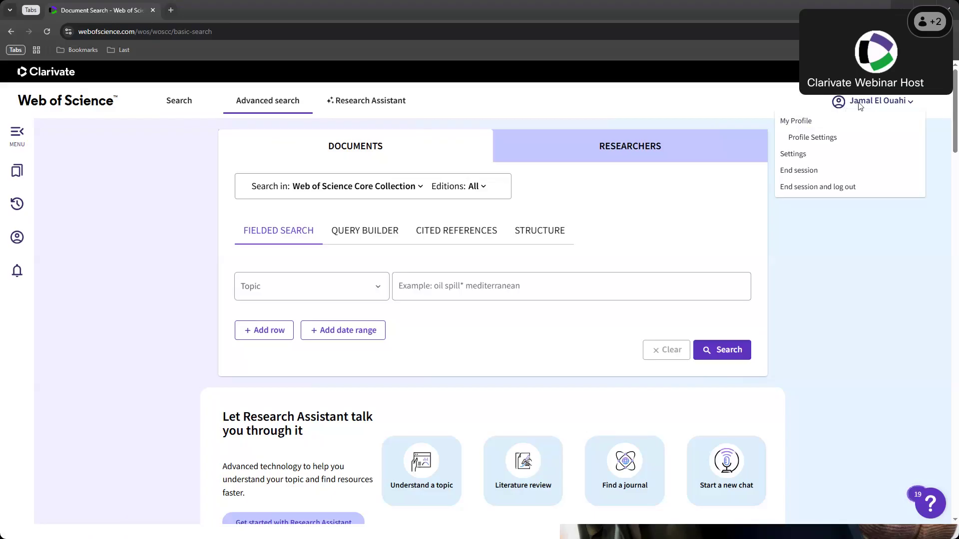
click(922, 72)
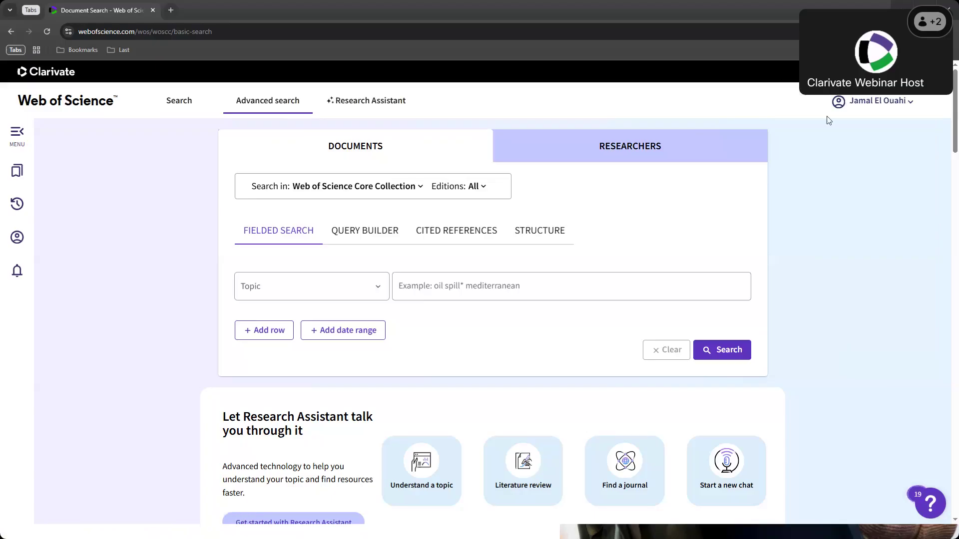
scroll(779, 244, down, 1)
scroll(779, 245, down, 8)
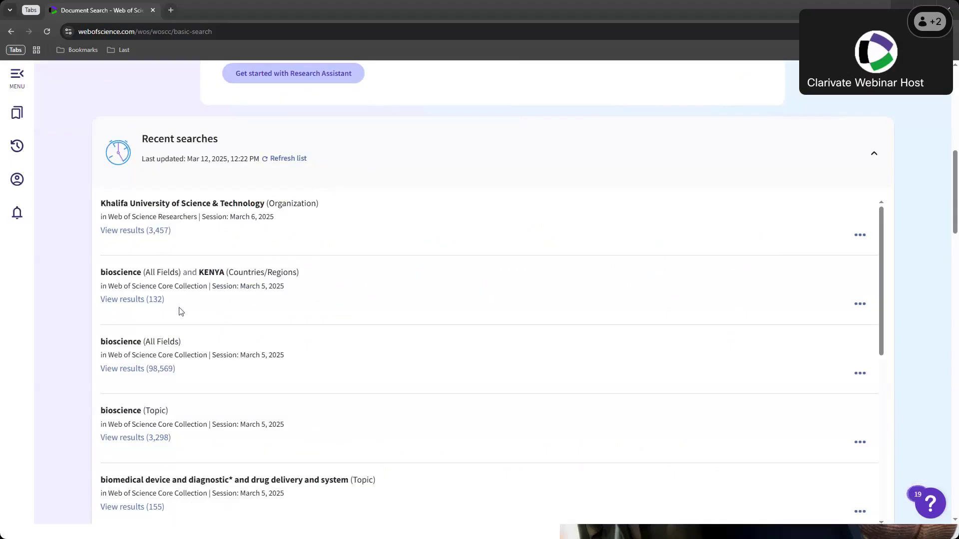
scroll(233, 338, down, 3)
scroll(153, 361, down, 3)
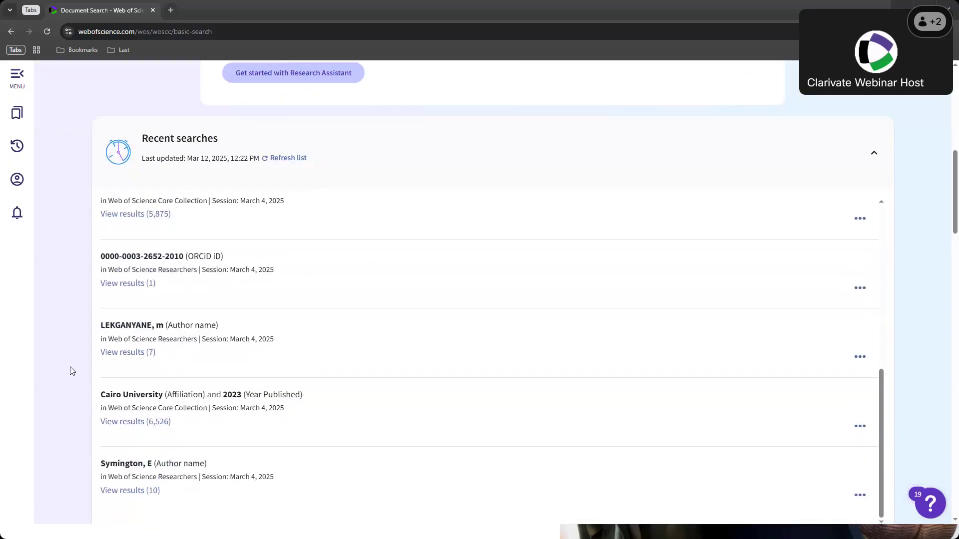
scroll(72, 370, down, 5)
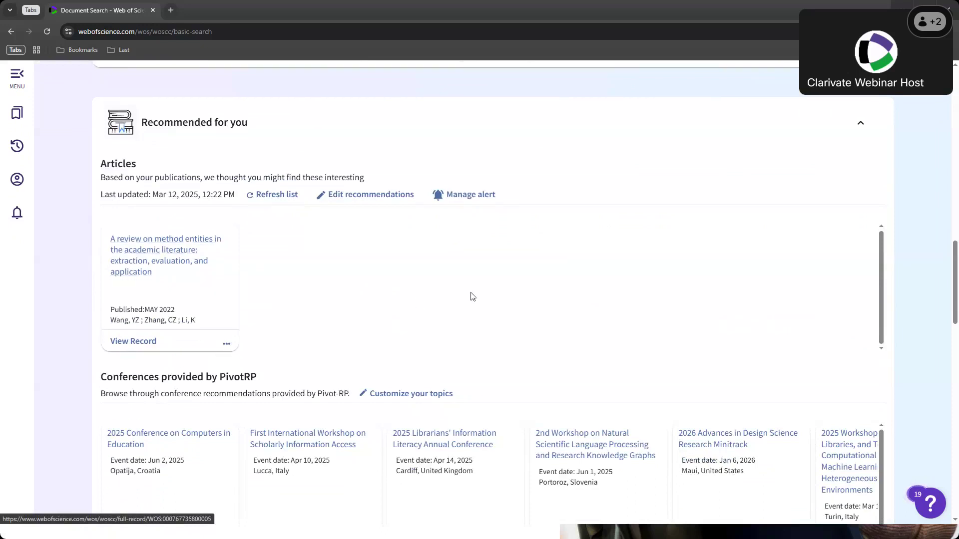
scroll(471, 296, down, 3)
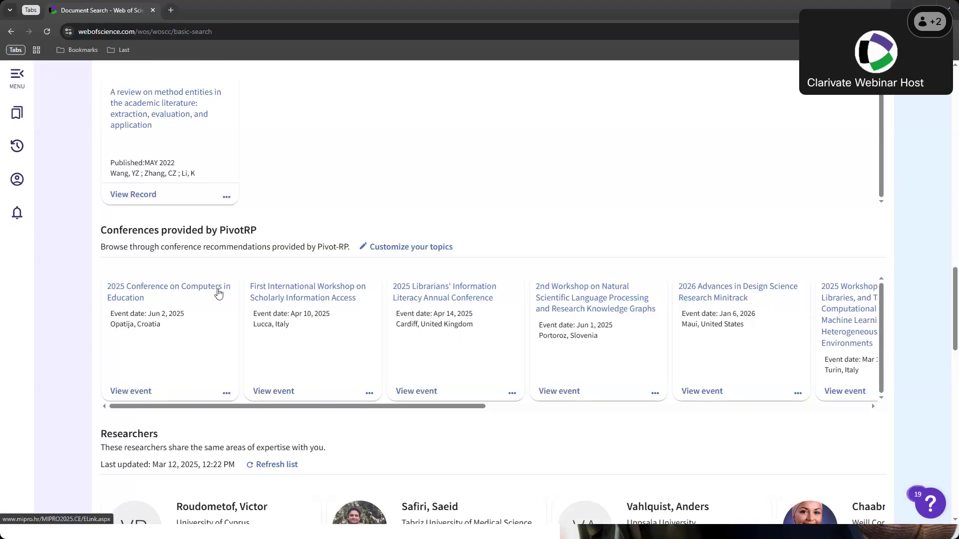
scroll(469, 300, down, 4)
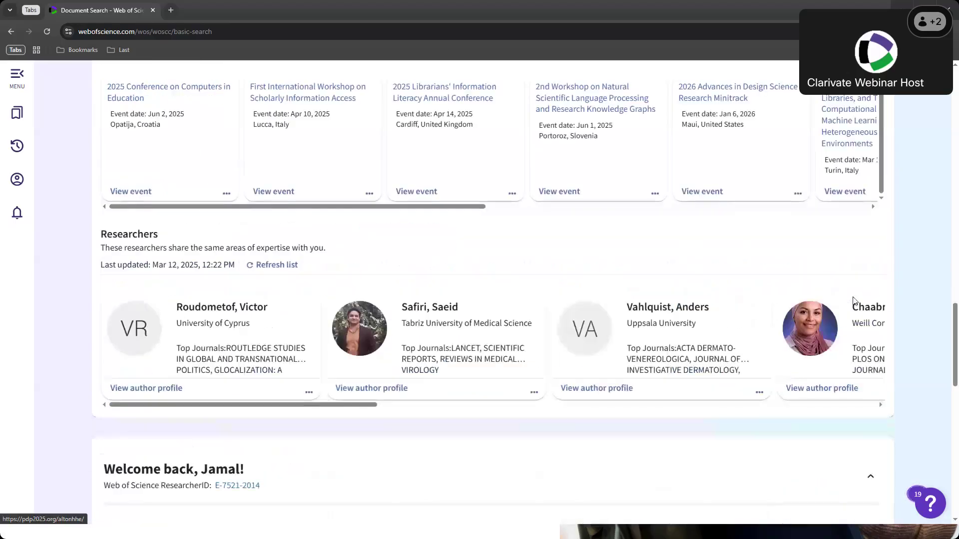
Browse the recommended researchers who share the same areas of expertise through to the end of the list.
drag(103, 248, 182, 248)
click(182, 249)
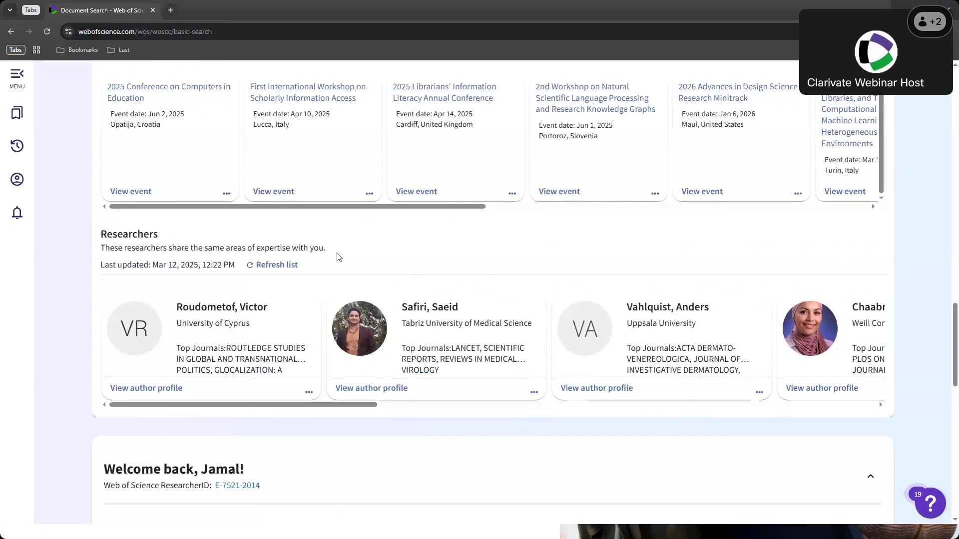
scroll(535, 397, right, 10)
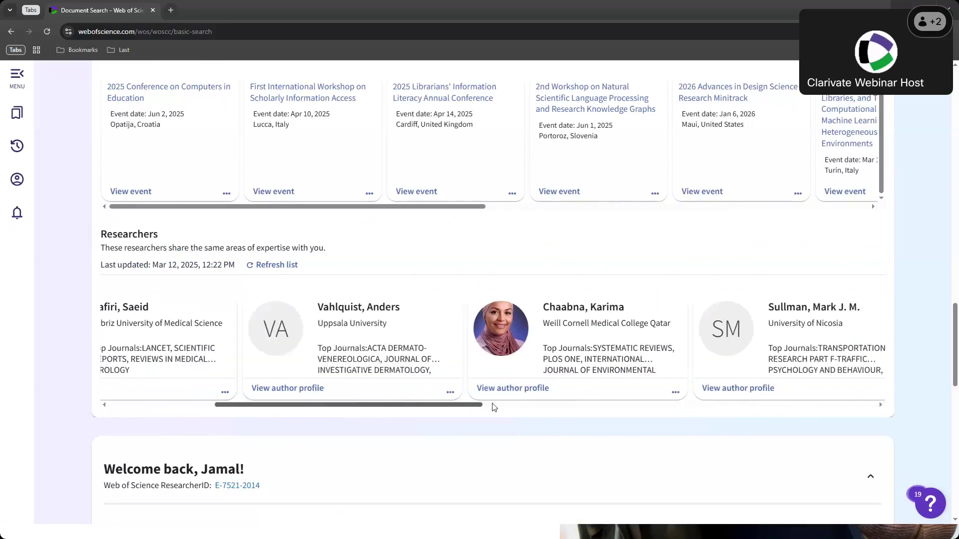
scroll(560, 392, right, 10)
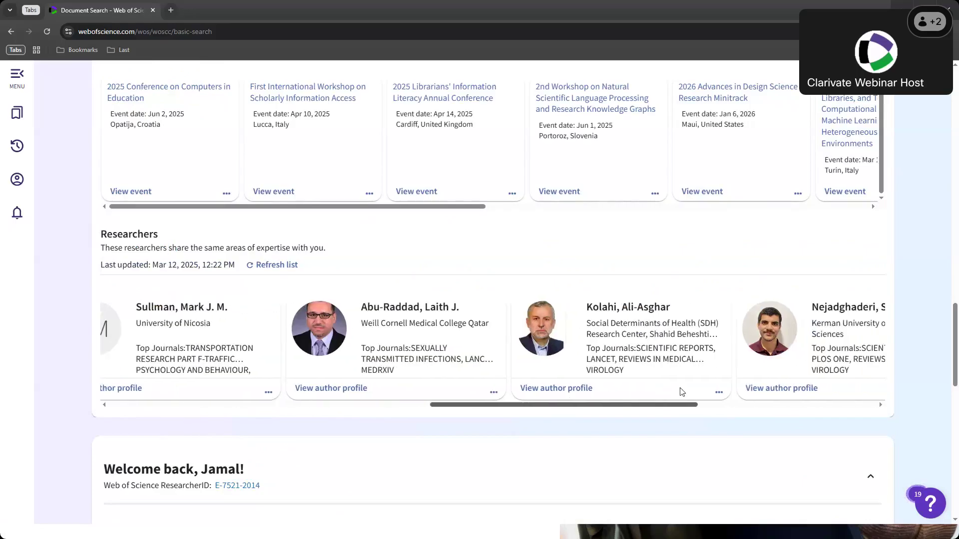
scroll(784, 398, right, 3)
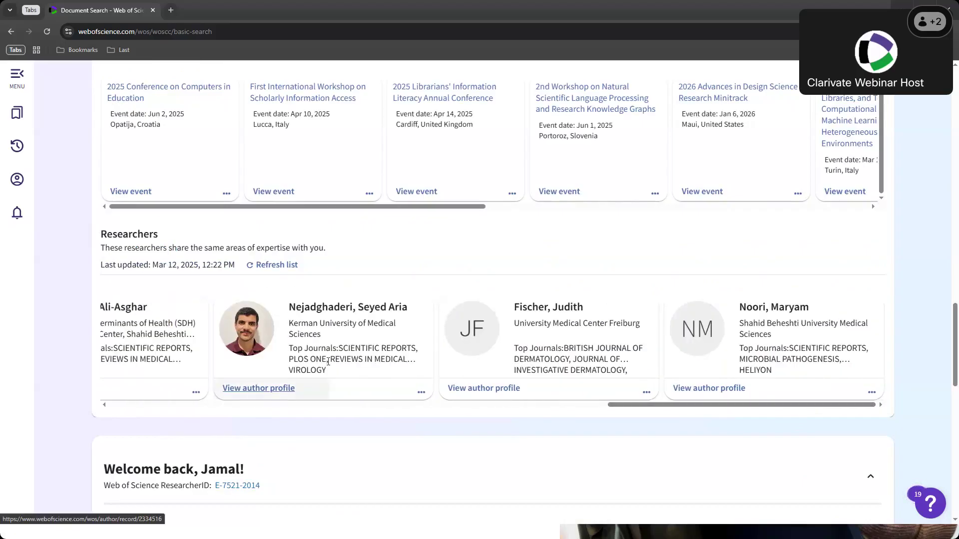
Check the homepage's metrics at-a-glance and open the profile citation alert dated Jan 24, 2025.
scroll(561, 275, down, 4)
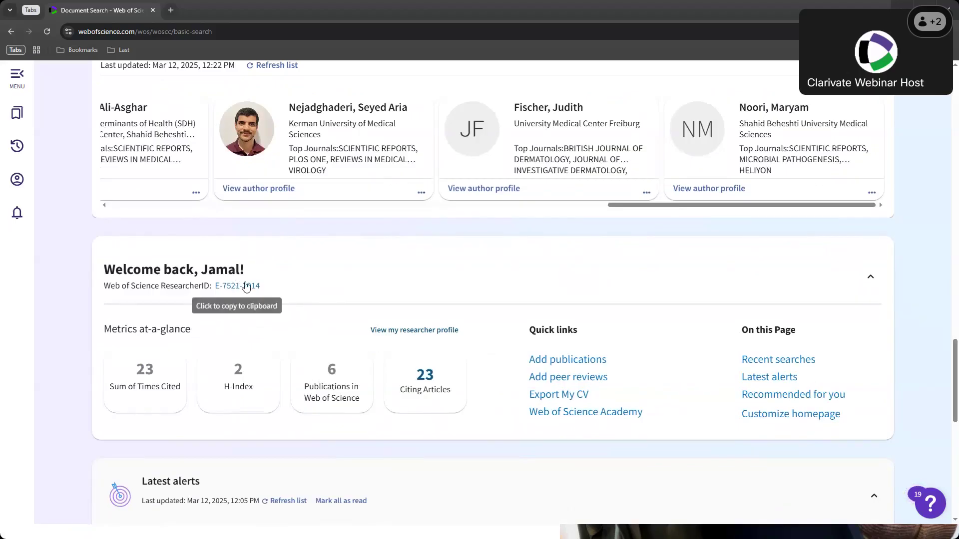
scroll(395, 286, down, 1)
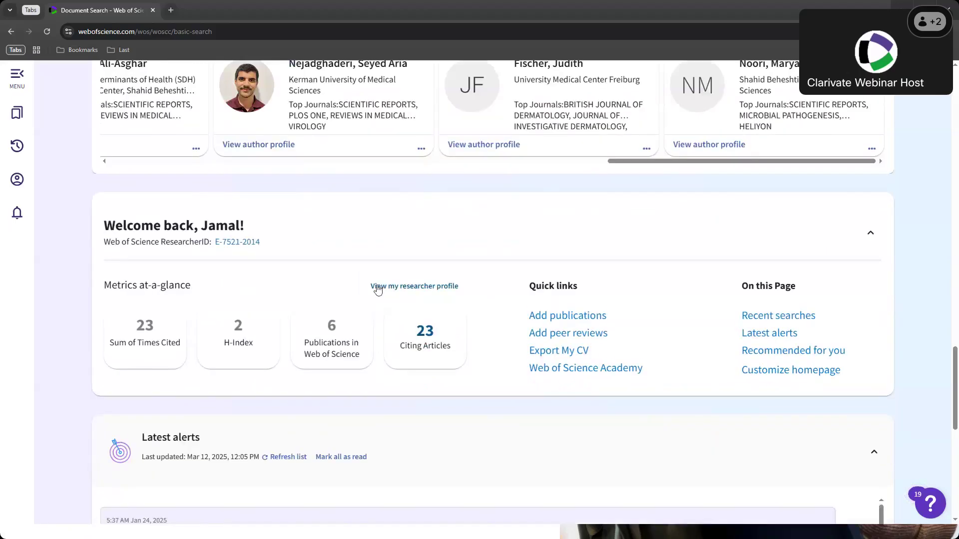
scroll(258, 375, down, 1)
scroll(259, 376, down, 2)
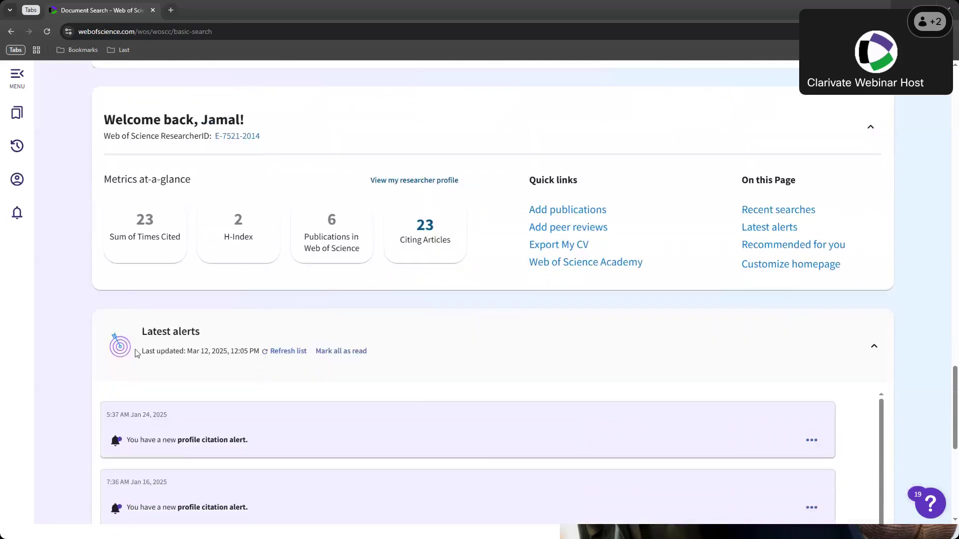
scroll(259, 350, down, 4)
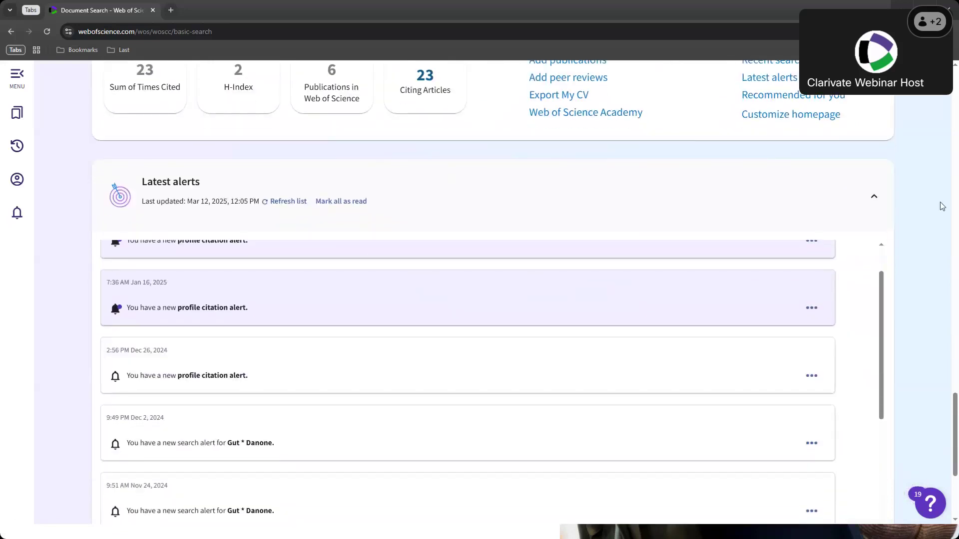
scroll(891, 254, up, 1)
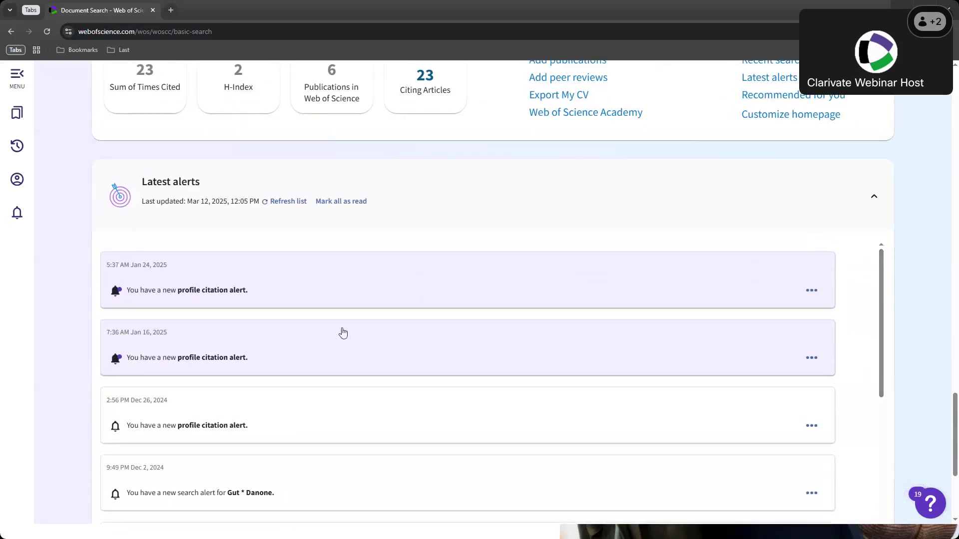
click(145, 296)
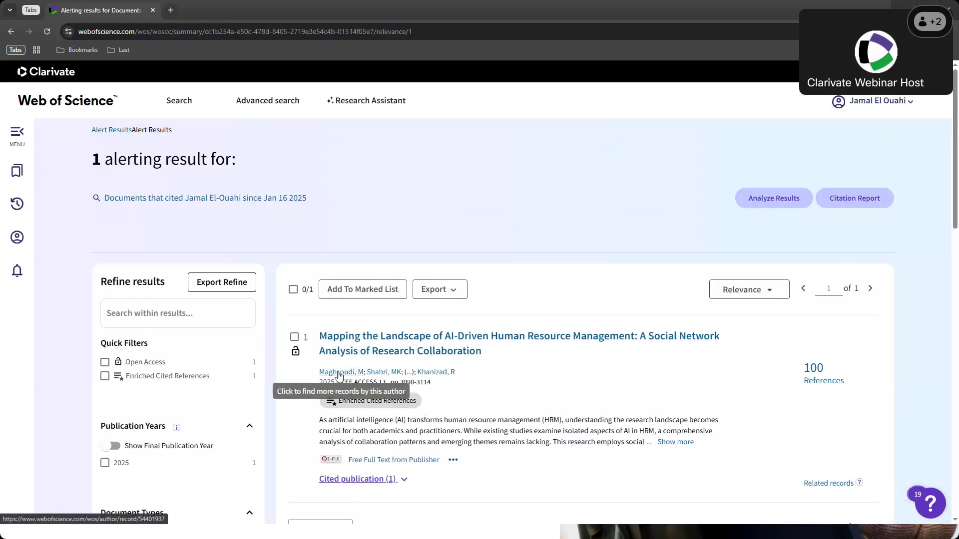
Examine the citing article in the alert results and expand its cited publication.
scroll(456, 385, down, 1)
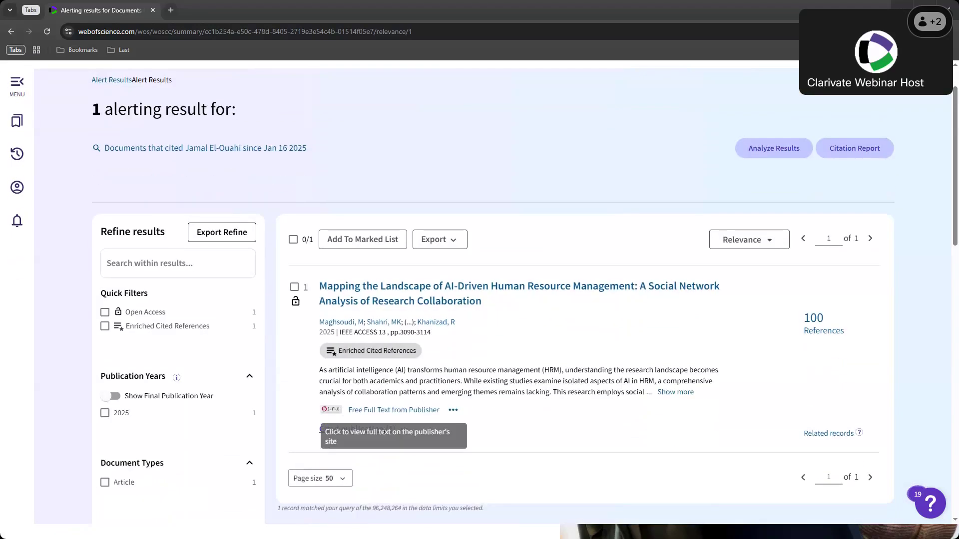
scroll(450, 400, down, 2)
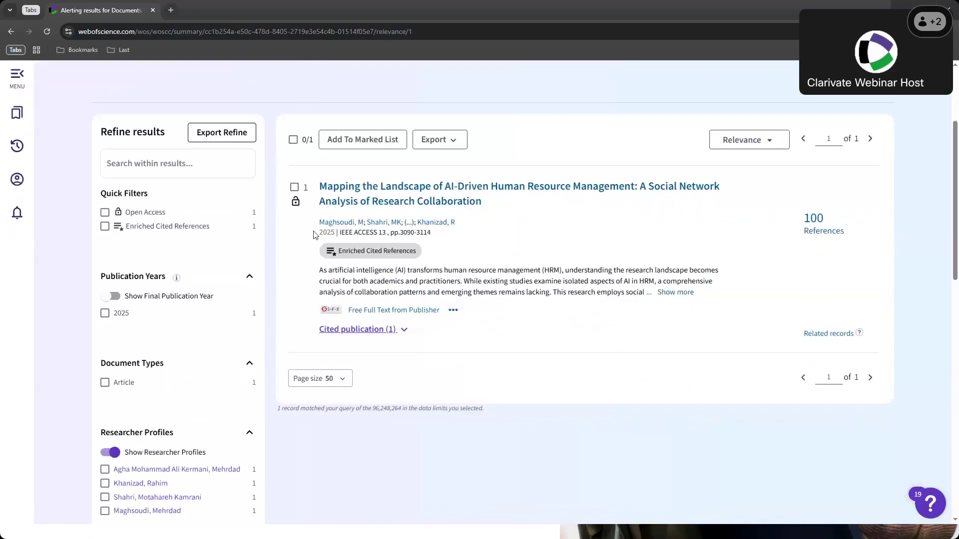
click(378, 331)
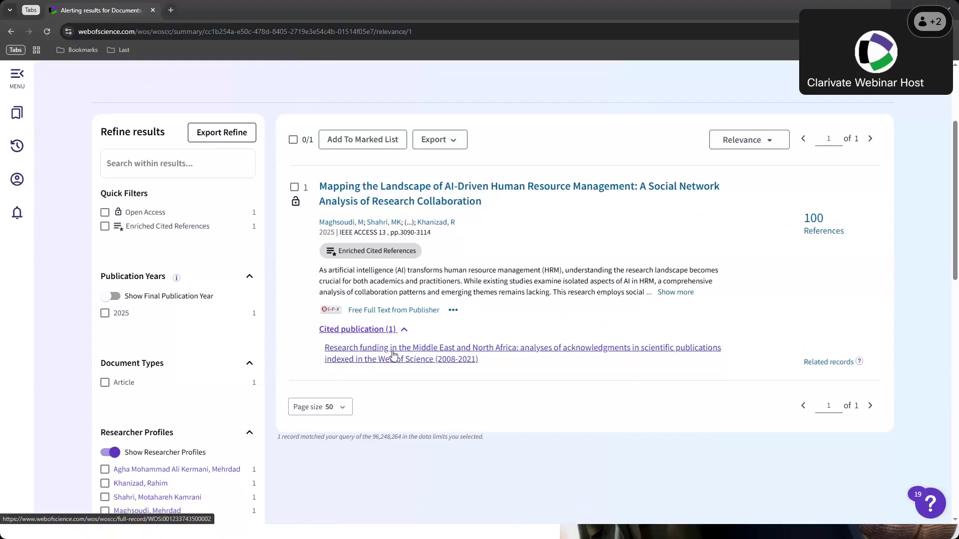
Open the signed-in account's own researcher profile.
scroll(393, 355, up, 3)
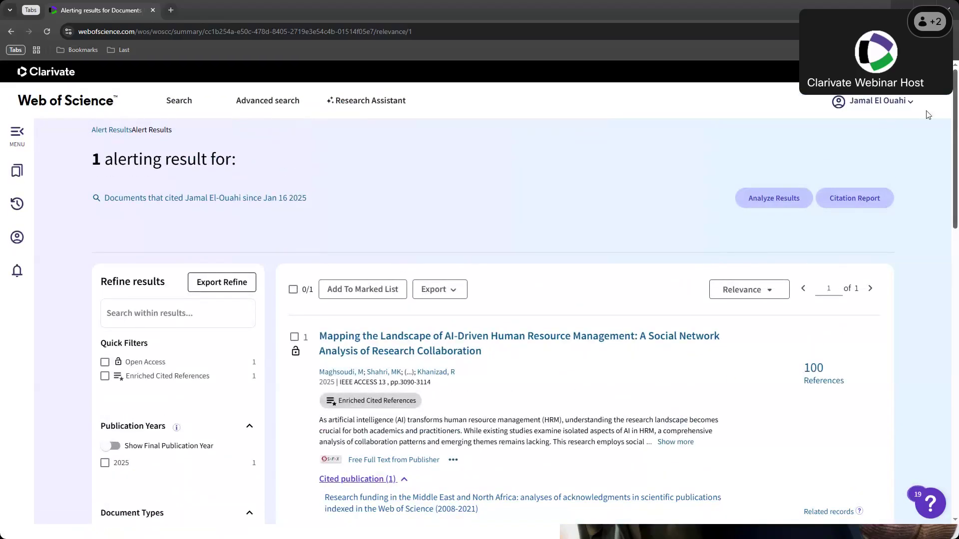
click(866, 108)
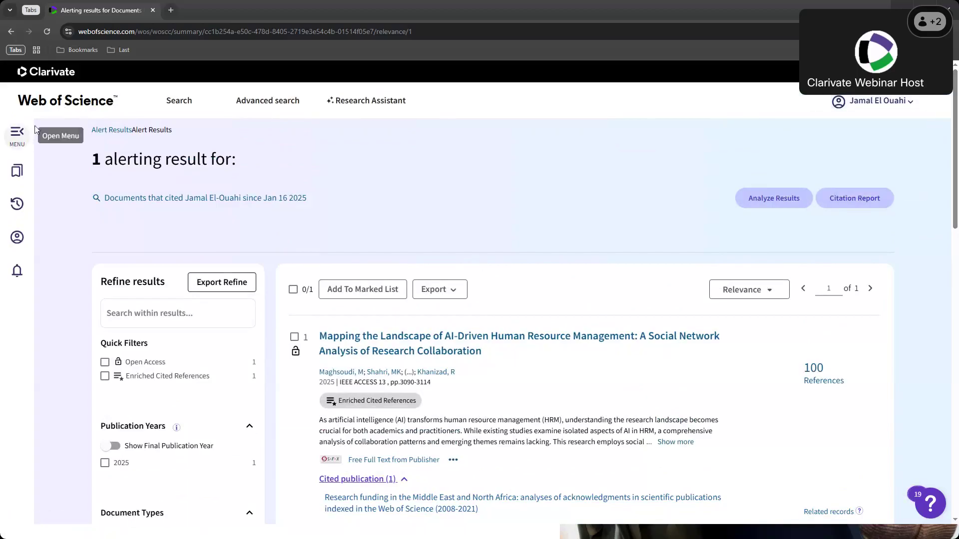
click(17, 133)
click(78, 338)
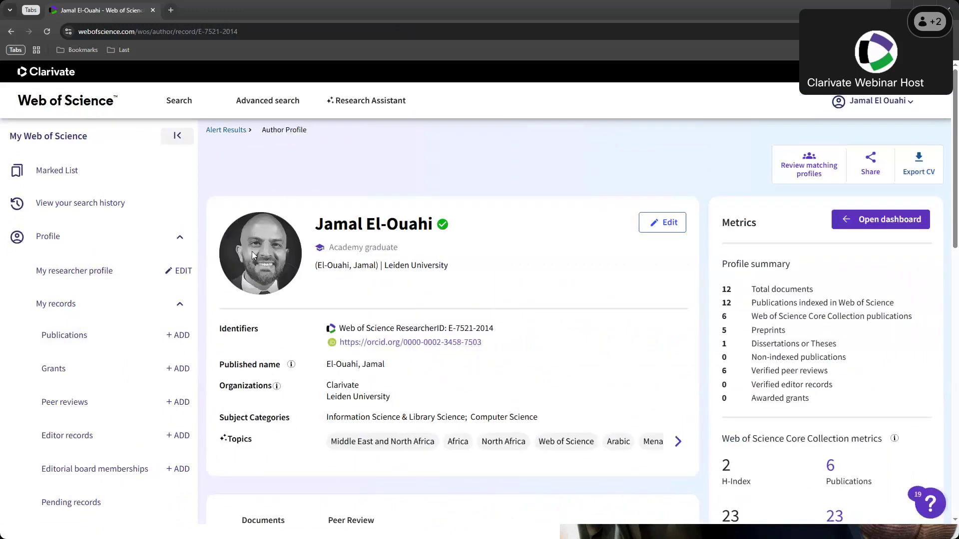
Highlight the Leiden University affiliation, the Clarivate organization and the ResearcherID digits on the profile.
drag(385, 265, 464, 268)
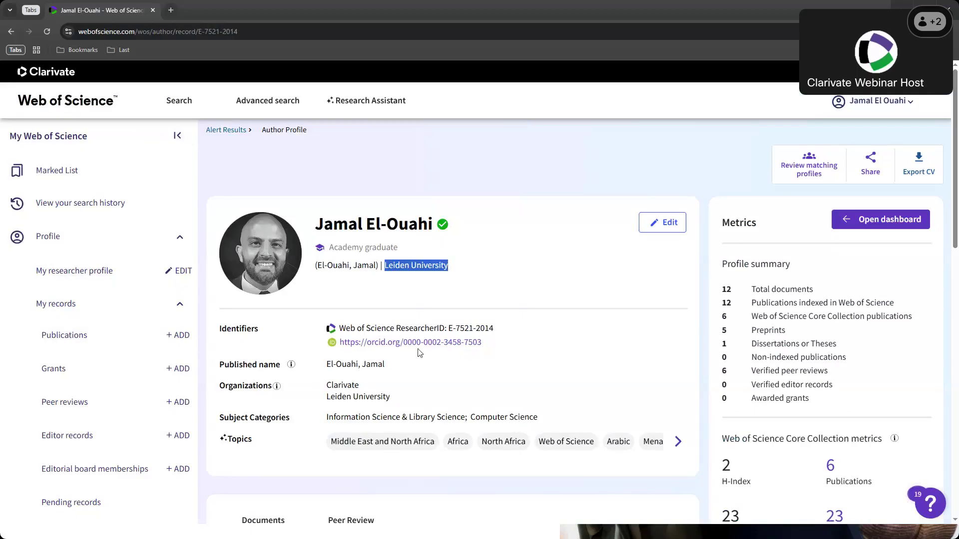
drag(371, 386, 326, 386)
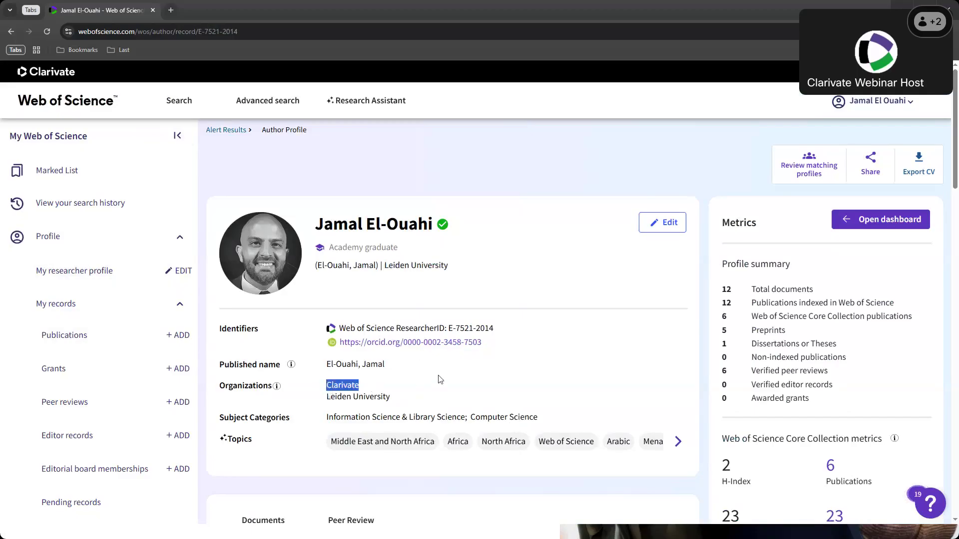
scroll(434, 383, down, 2)
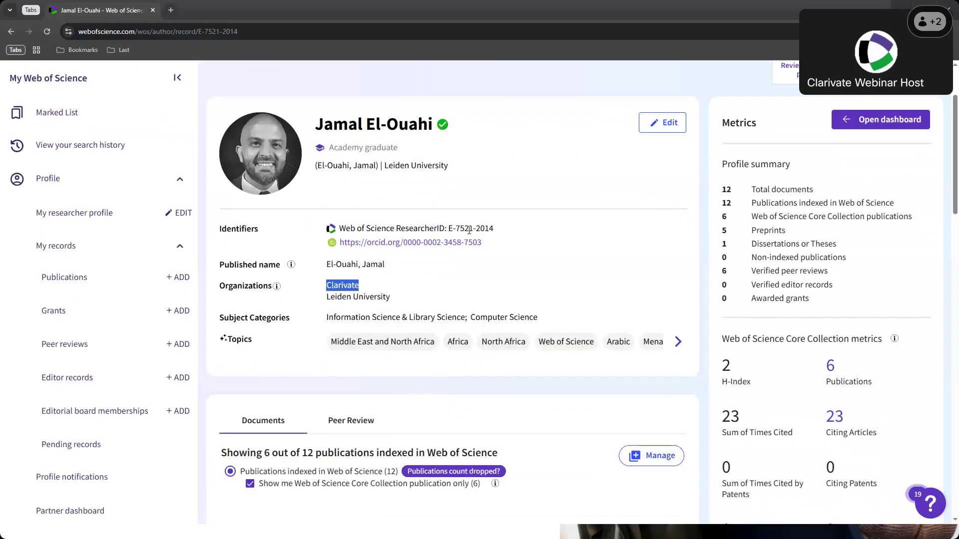
drag(493, 228, 455, 229)
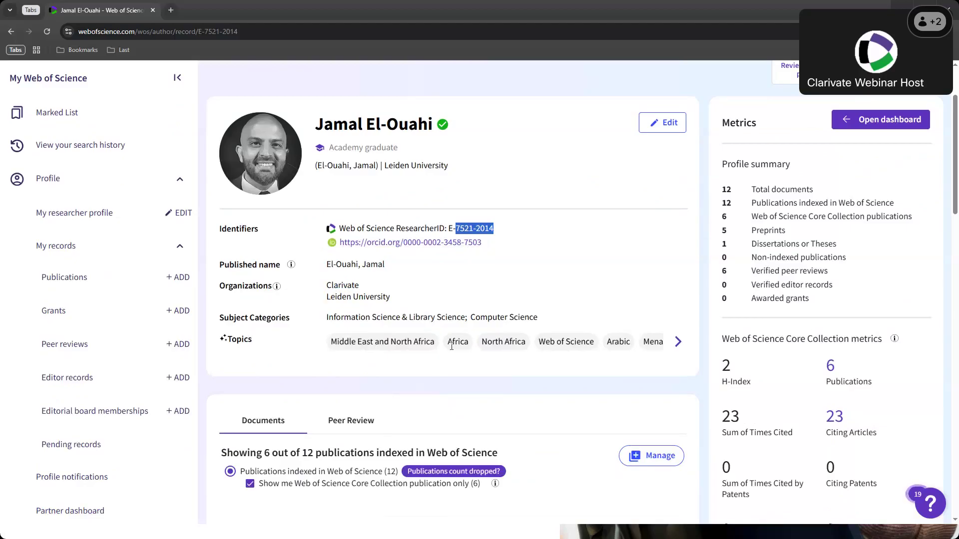
Browse the profile's topics through to the last one and highlight the Computer Science subject category.
click(677, 344)
click(677, 343)
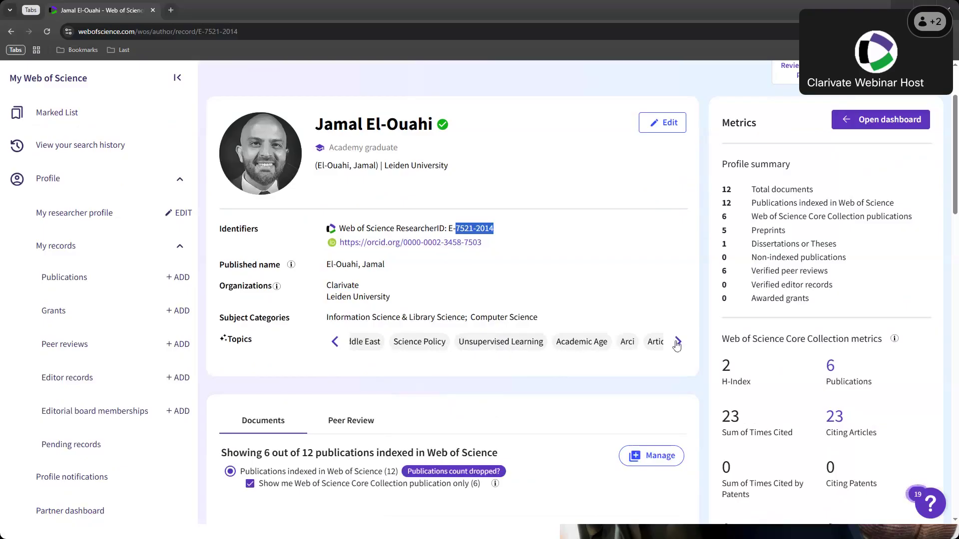
scroll(515, 344, right, 2)
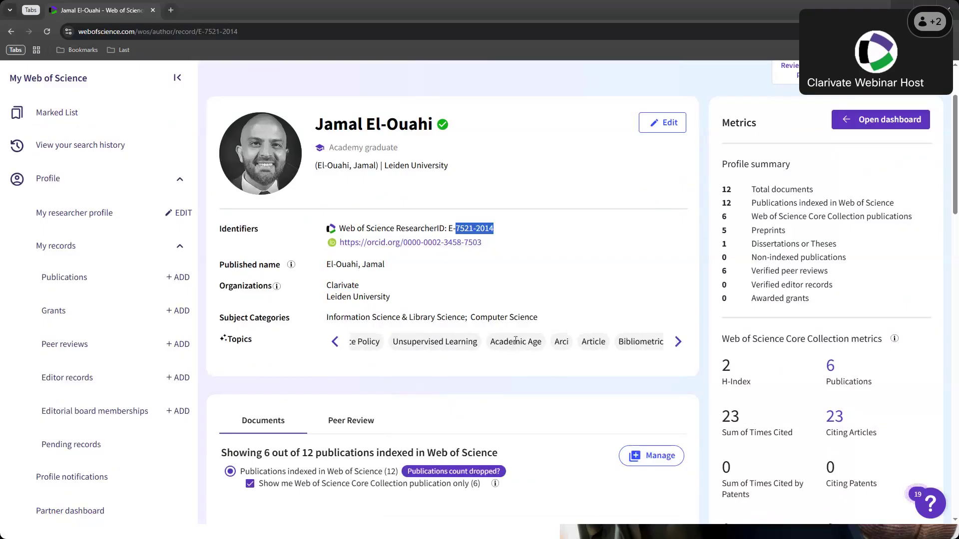
click(678, 343)
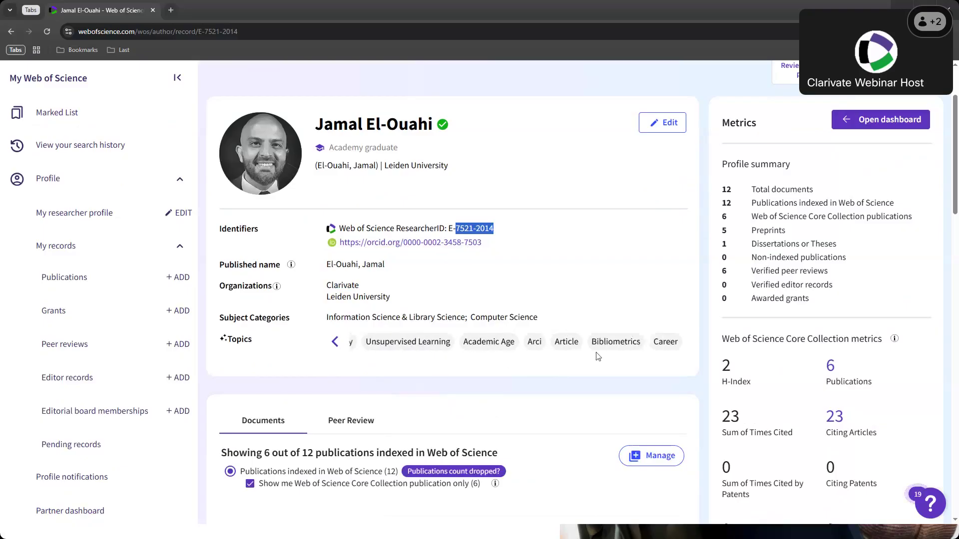
click(550, 325)
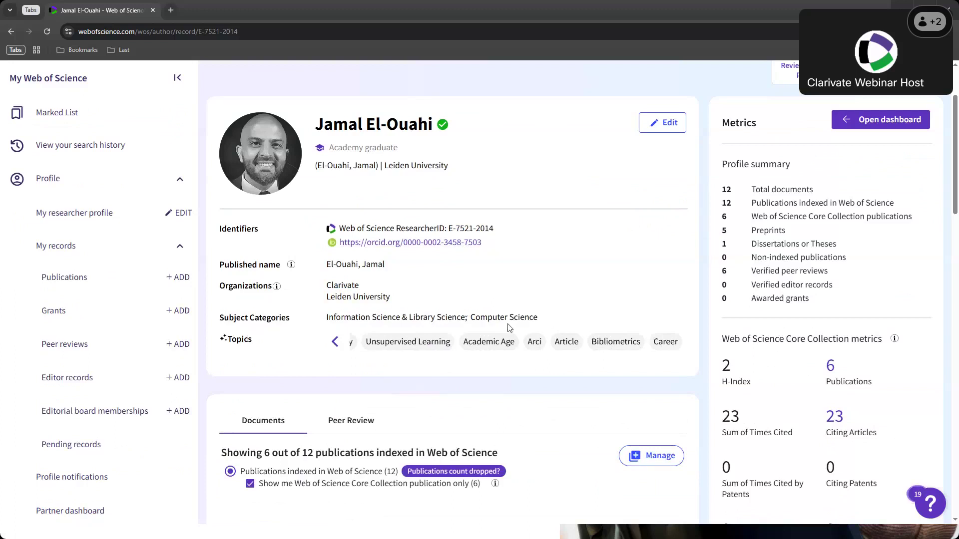
drag(544, 322, 470, 323)
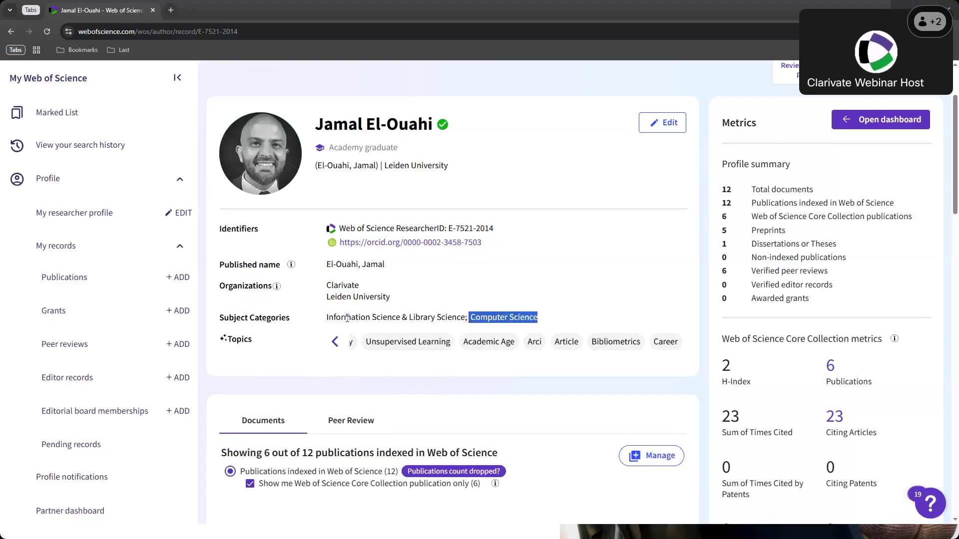
Examine the profile's publication list, profile summary and Web of Science Core Collection metrics.
scroll(371, 338, down, 5)
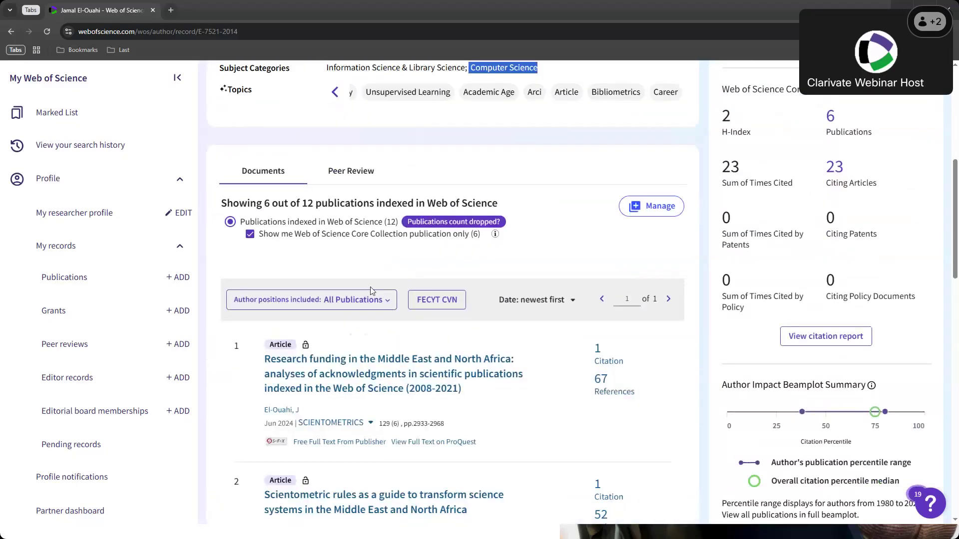
scroll(372, 291, up, 3)
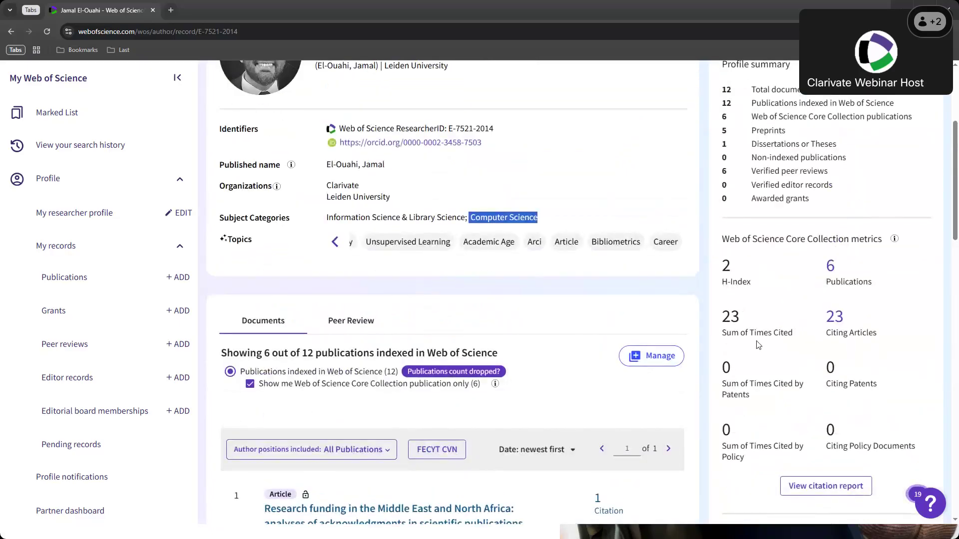
scroll(759, 344, up, 1)
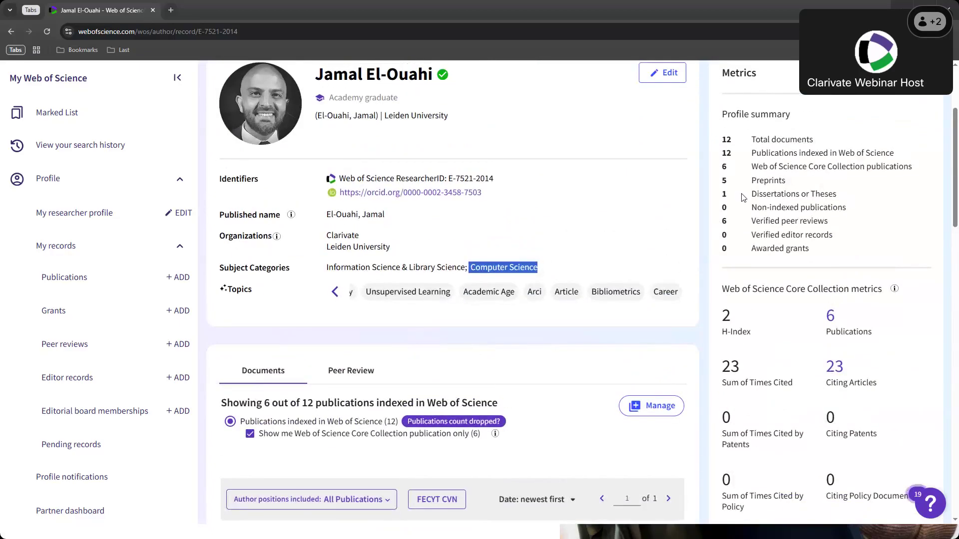
Highlight the preprint count and examine the profile's citation metrics, author impact beamplot summary, publications and co-authors.
double_click(724, 180)
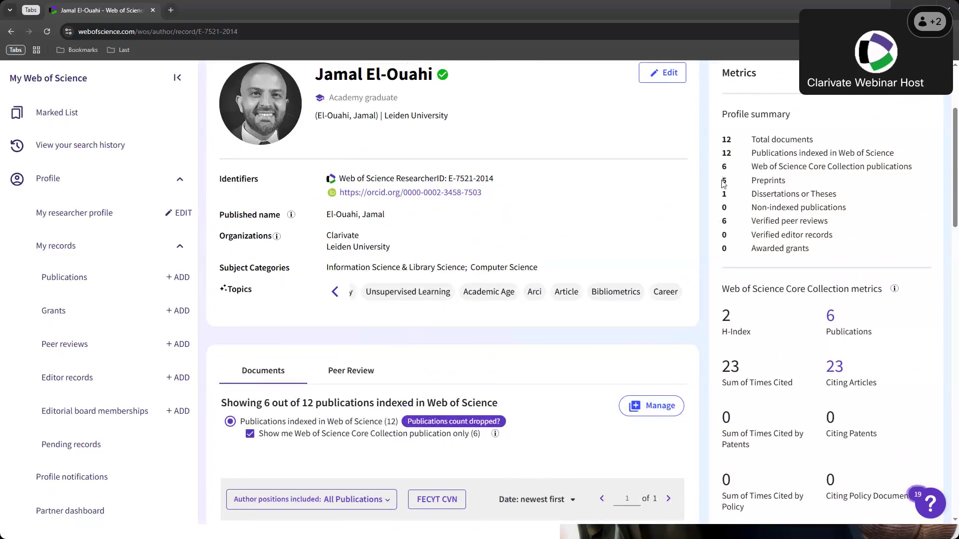
scroll(735, 267, down, 6)
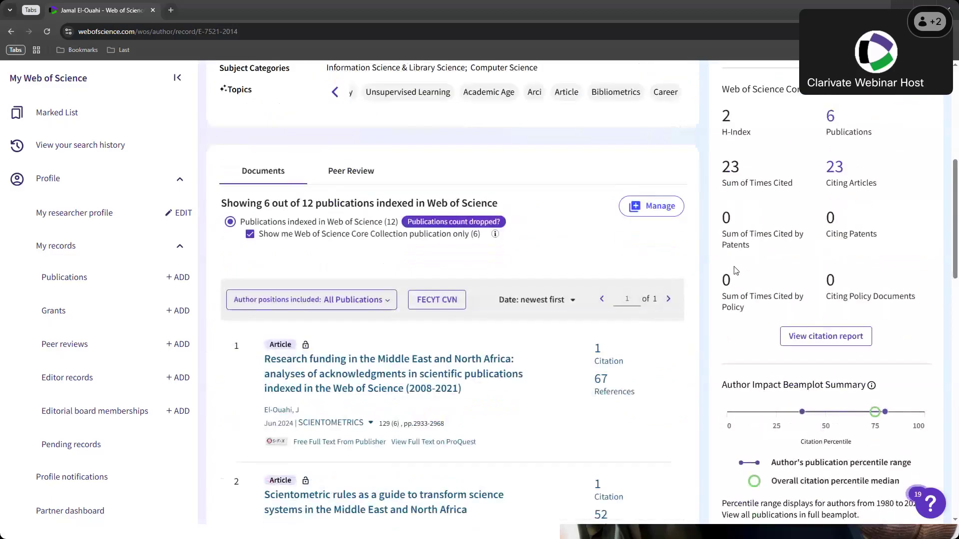
mouse_move(878, 313)
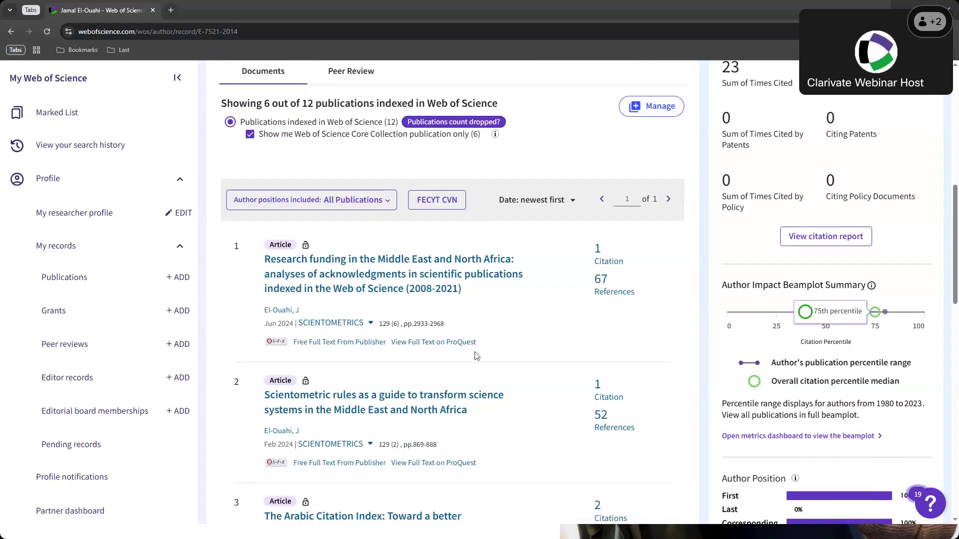
scroll(475, 353, down, 10)
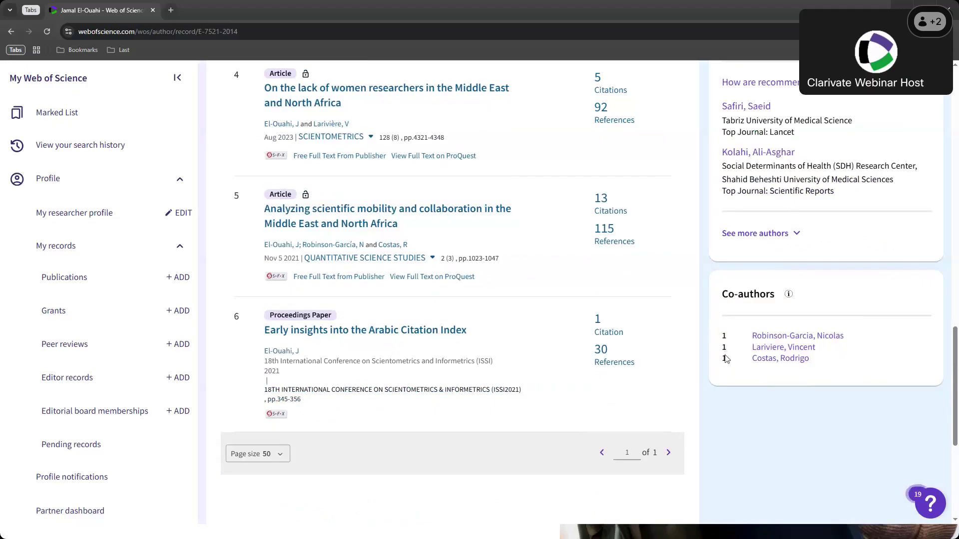
scroll(727, 359, up, 13)
scroll(752, 259, up, 7)
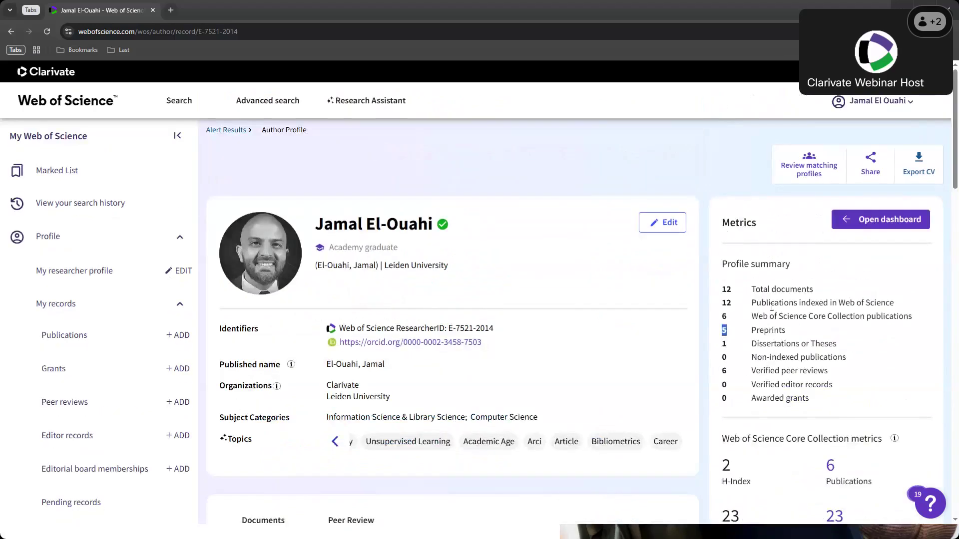
scroll(699, 234, down, 3)
scroll(624, 195, up, 2)
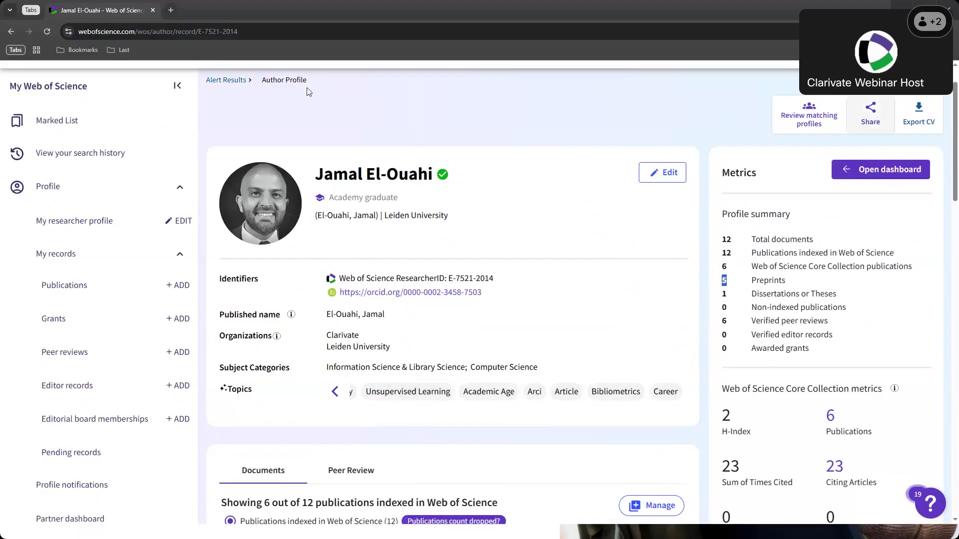
Copy the researcher profile's web address and collapse the My Web of Science side menu.
click(195, 32)
right_click(195, 33)
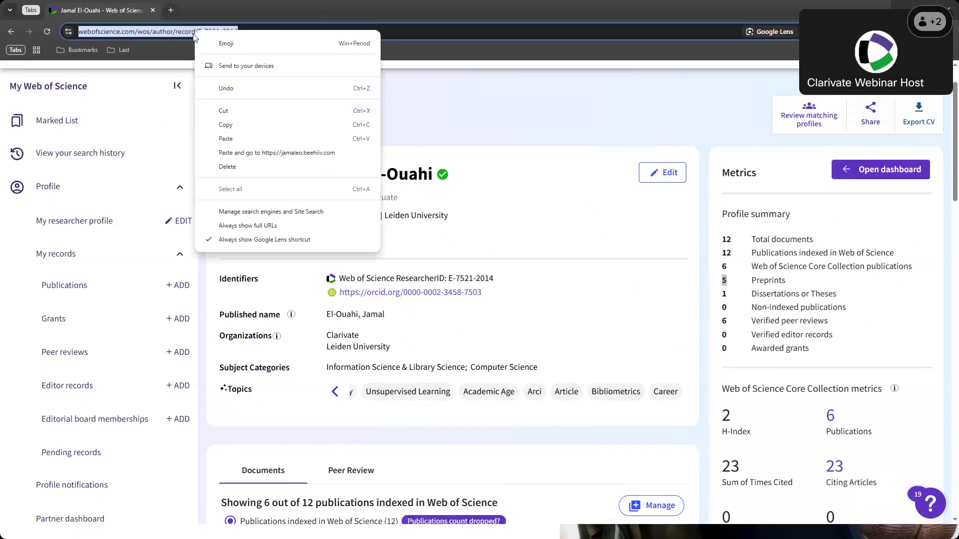
click(224, 125)
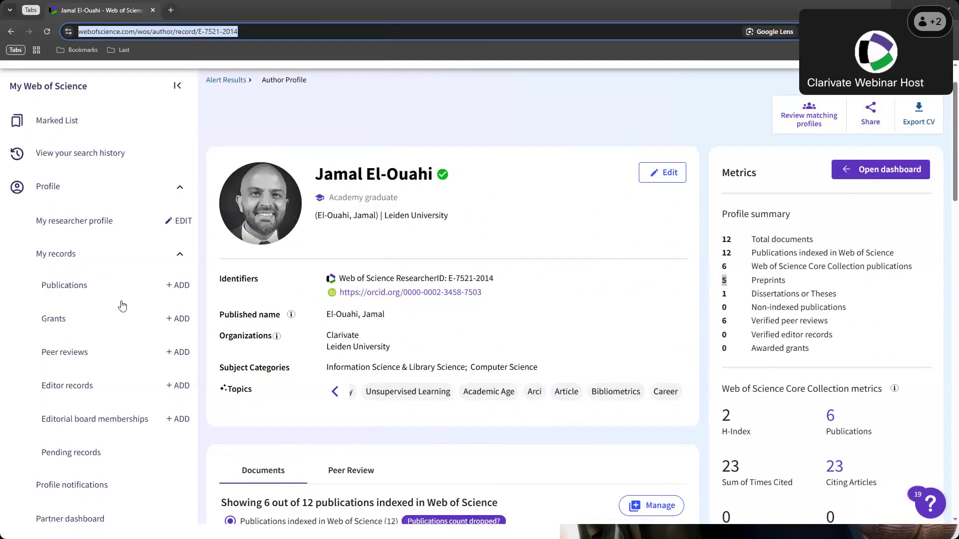
click(177, 85)
scroll(385, 239, up, 1)
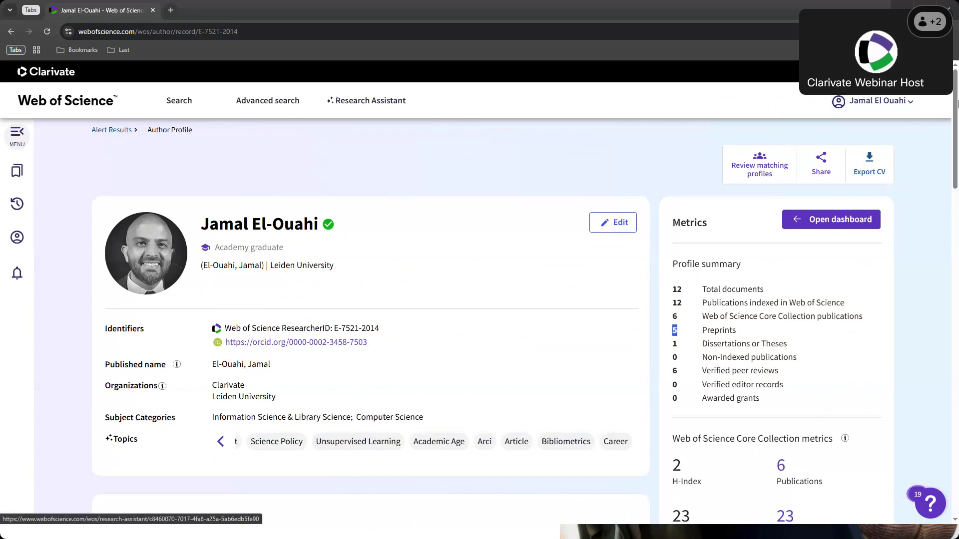
Run an advanced Web of Science Core Collection document search for "morocco" in the Address field.
click(260, 99)
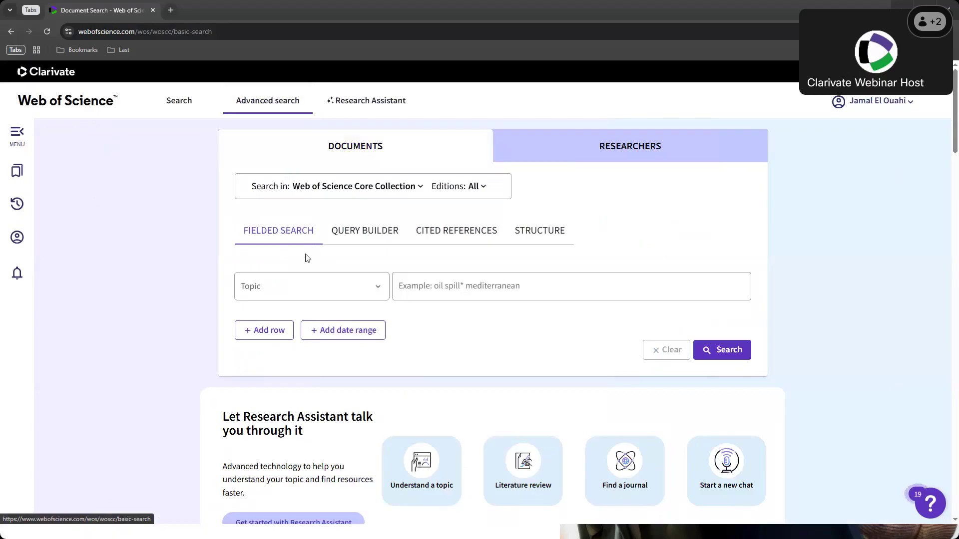
click(381, 288)
scroll(319, 394, down, 3)
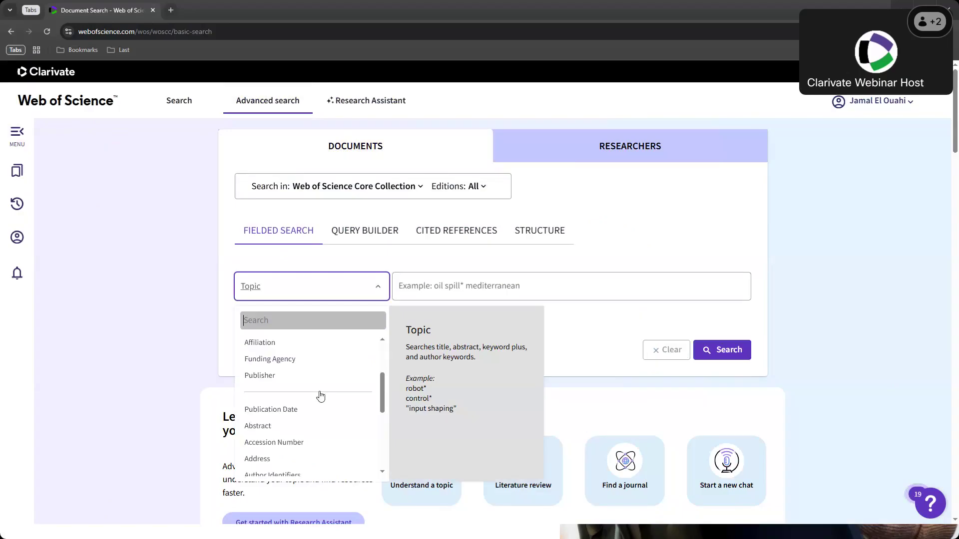
click(313, 412)
click(421, 282)
text(morocco)
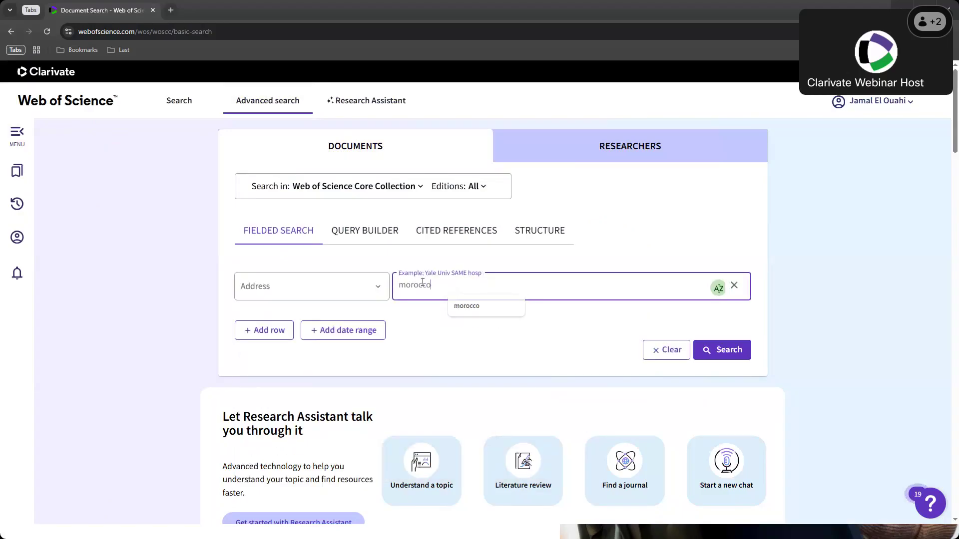
key(Return)
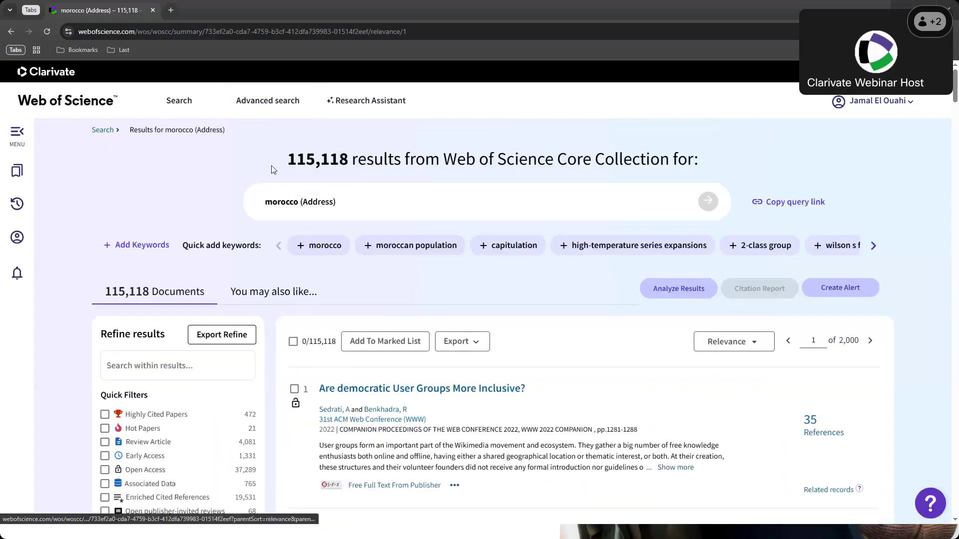
Examine the result total and the refine filters for the Morocco search, expanding Citation Topics Micro.
drag(271, 165, 340, 160)
scroll(98, 252, down, 4)
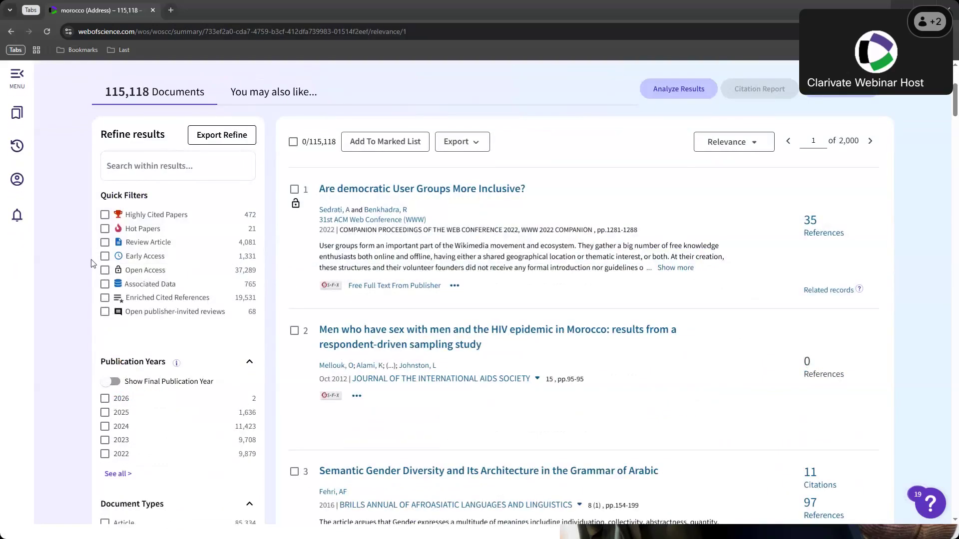
scroll(80, 290, down, 2)
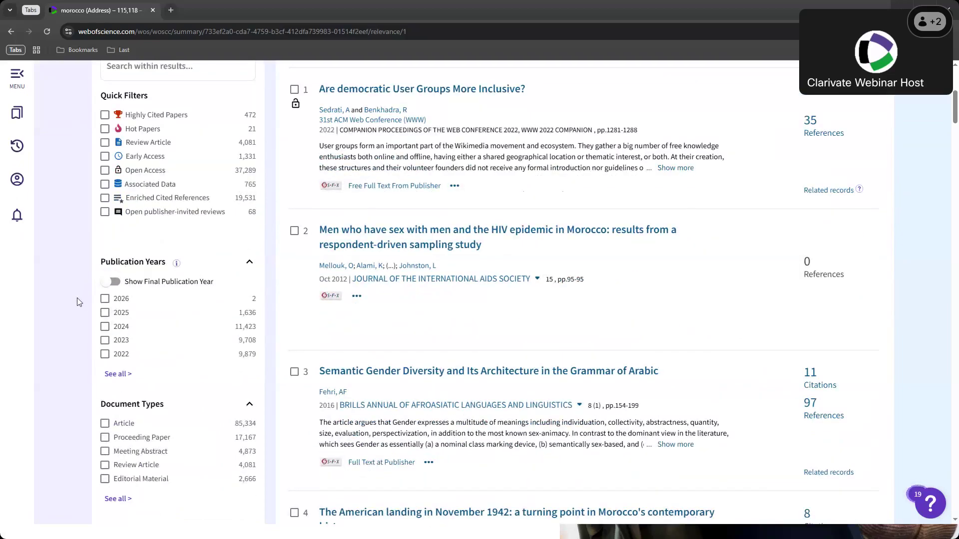
scroll(78, 302, down, 5)
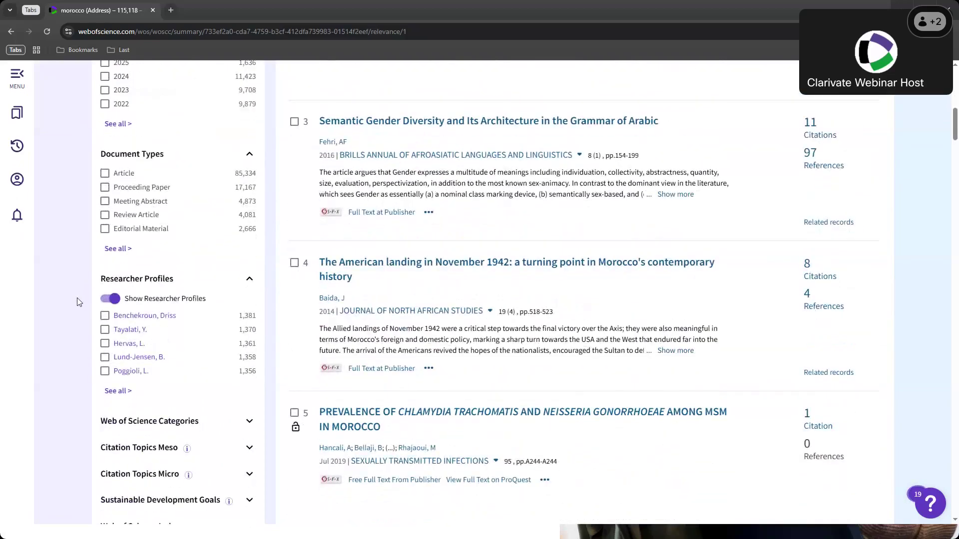
scroll(78, 301, down, 2)
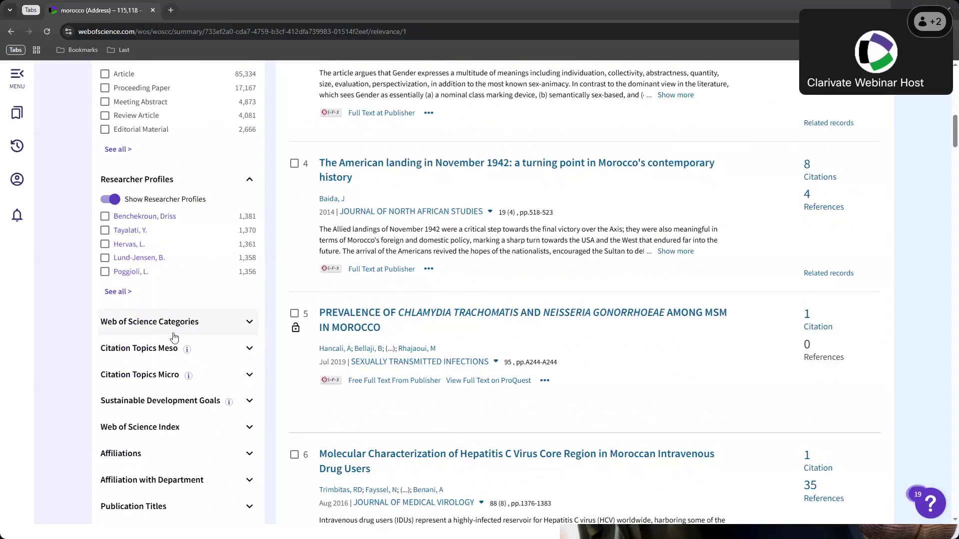
click(154, 379)
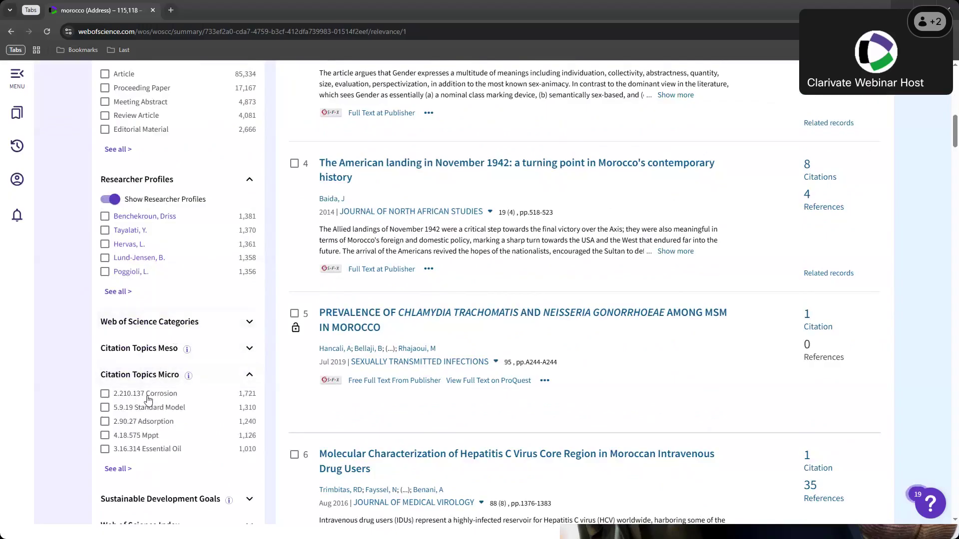
scroll(194, 404, up, 7)
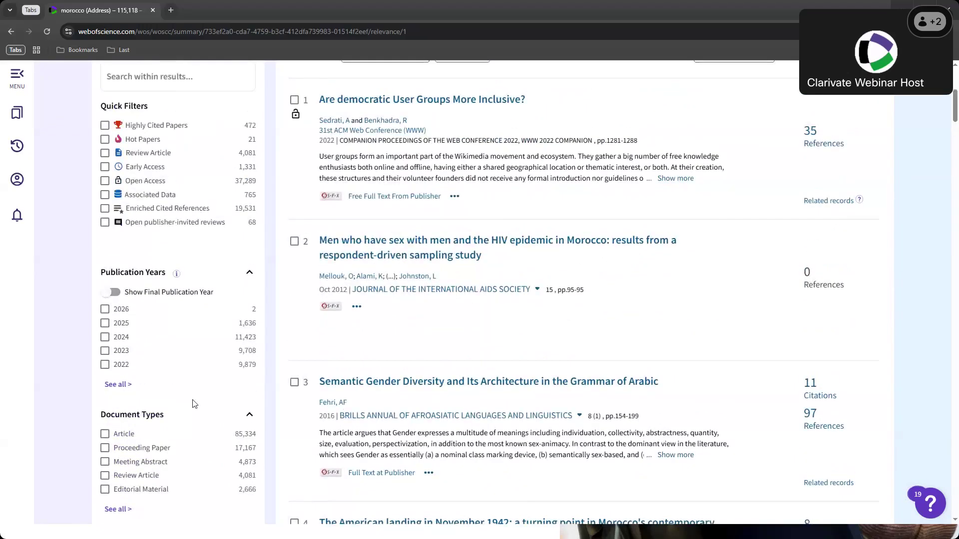
scroll(194, 404, up, 8)
Run an advanced Core Collection document search for "corrosion" in the Topic field and highlight the result total.
click(179, 100)
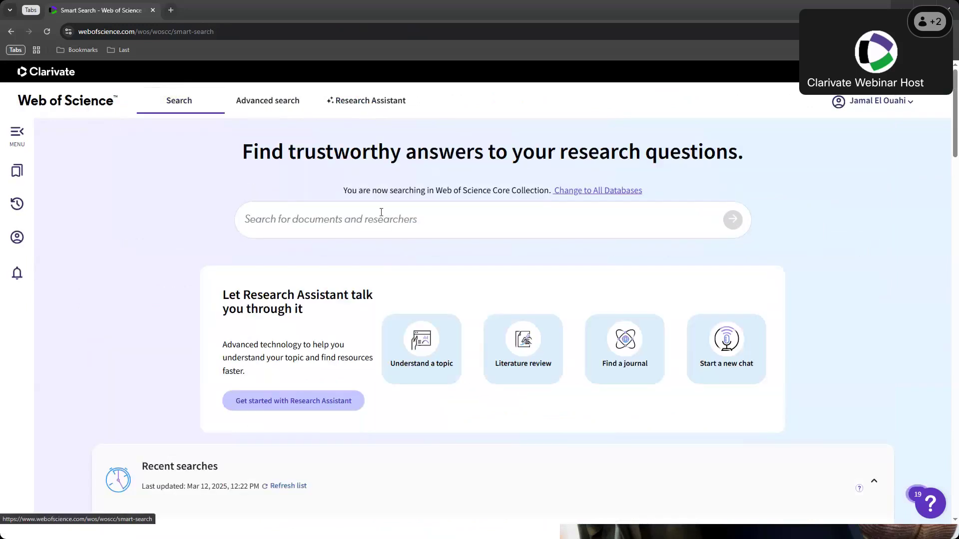
click(296, 105)
click(415, 289)
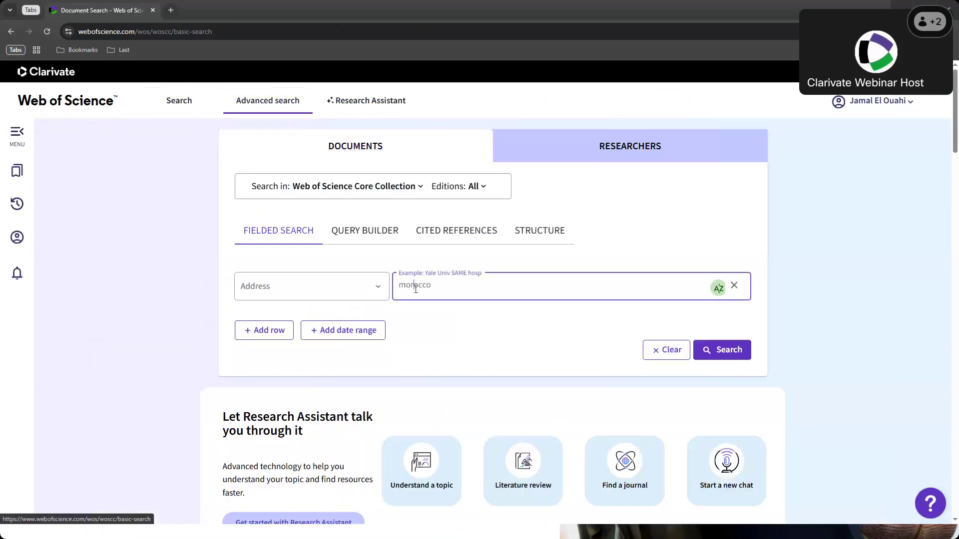
click(320, 286)
click(289, 360)
click(436, 285)
key(ctrl+a)
text(corrosio)
key(Return)
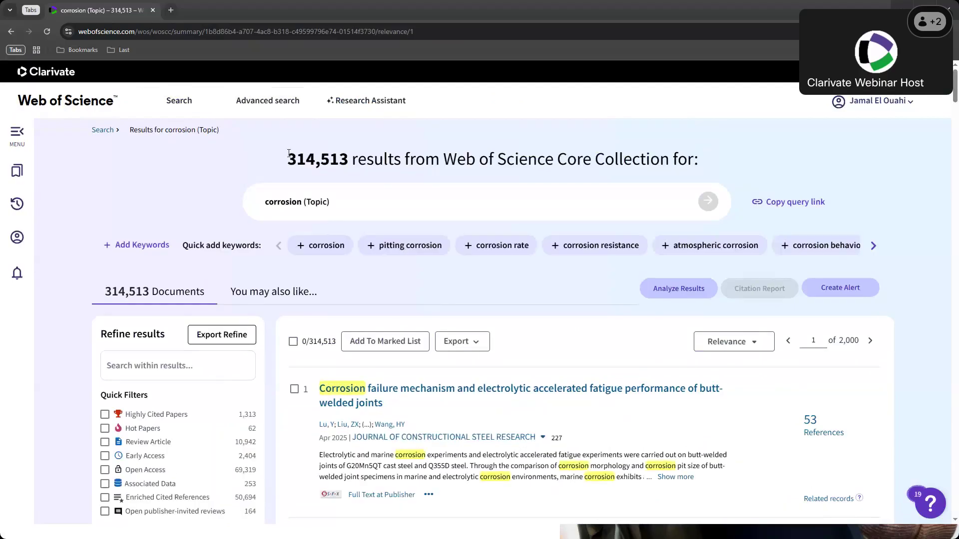
drag(292, 161, 350, 161)
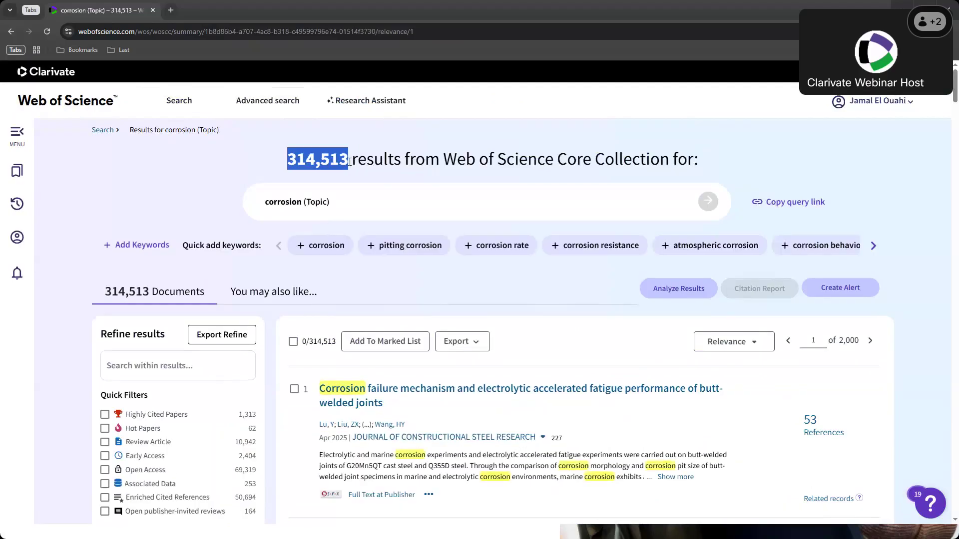
Return to the advanced document search and examine the descriptions of the available databases, including Arabic Citation Index, MEDLINE and ProQuest Dissertations & Theses Citation Index.
click(268, 100)
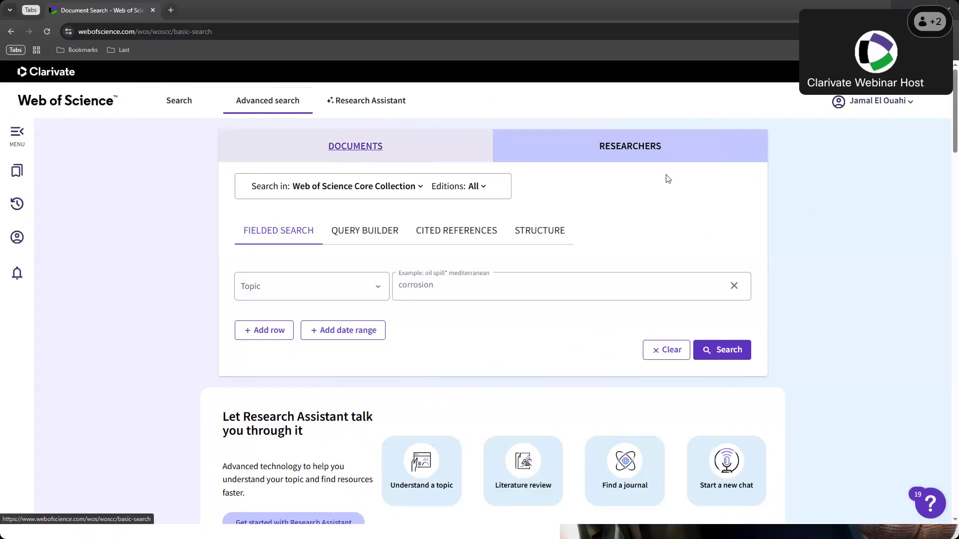
click(647, 153)
click(351, 193)
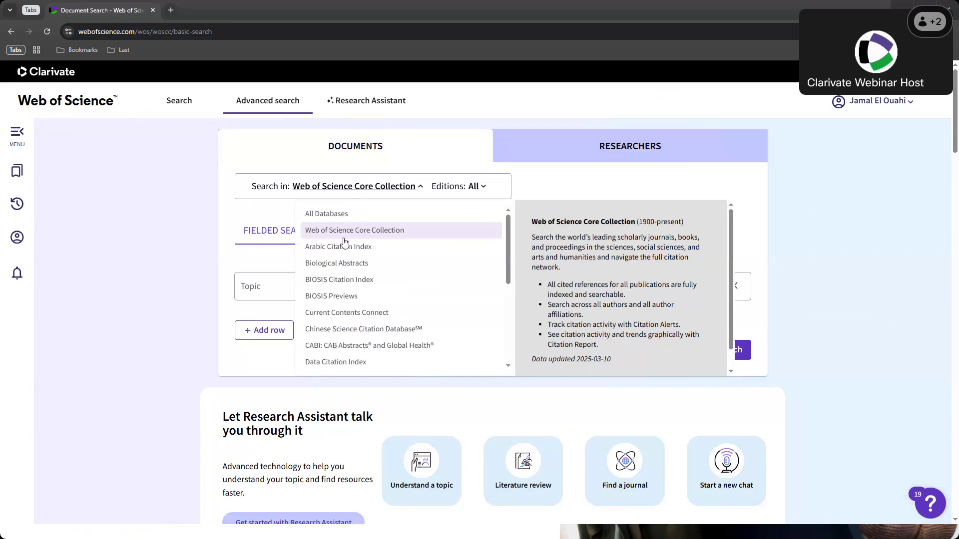
scroll(339, 328, down, 3)
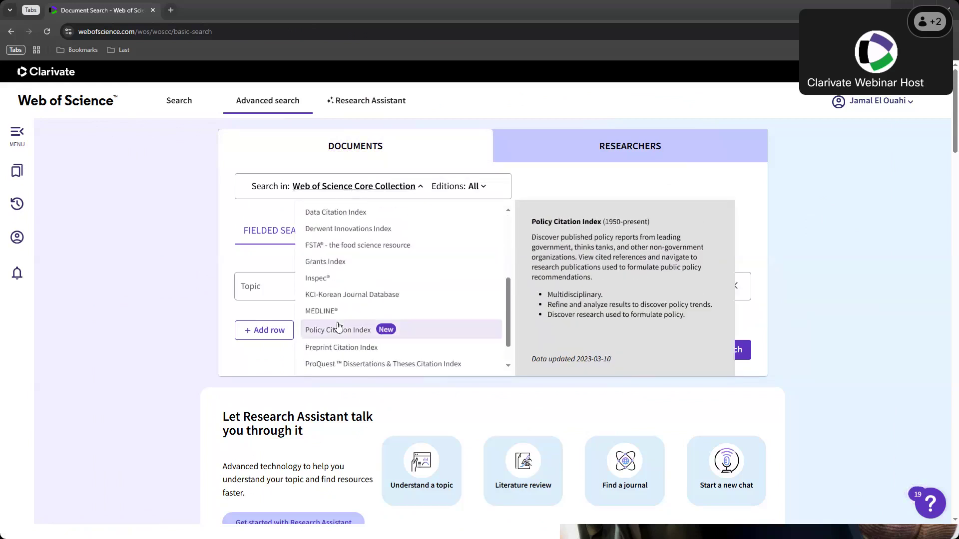
scroll(338, 328, down, 2)
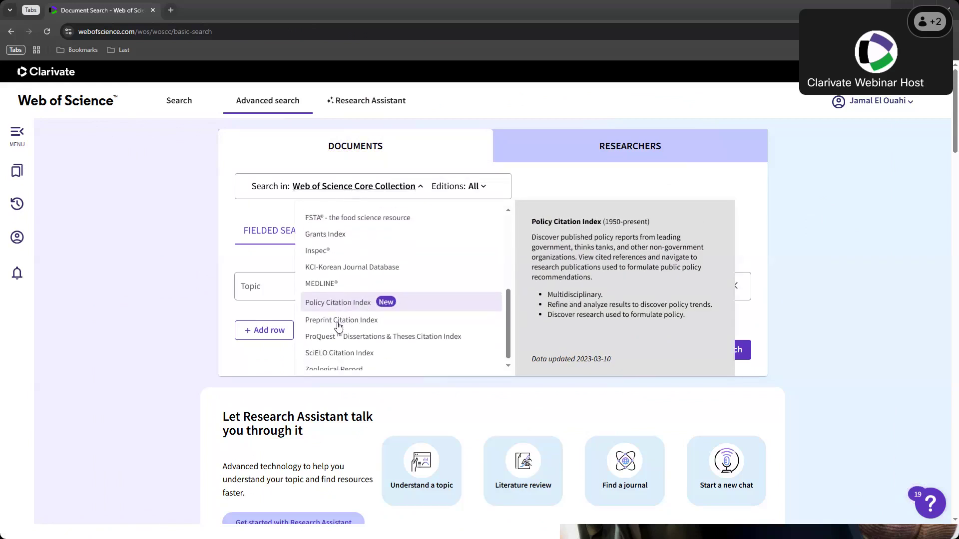
scroll(340, 319, up, 5)
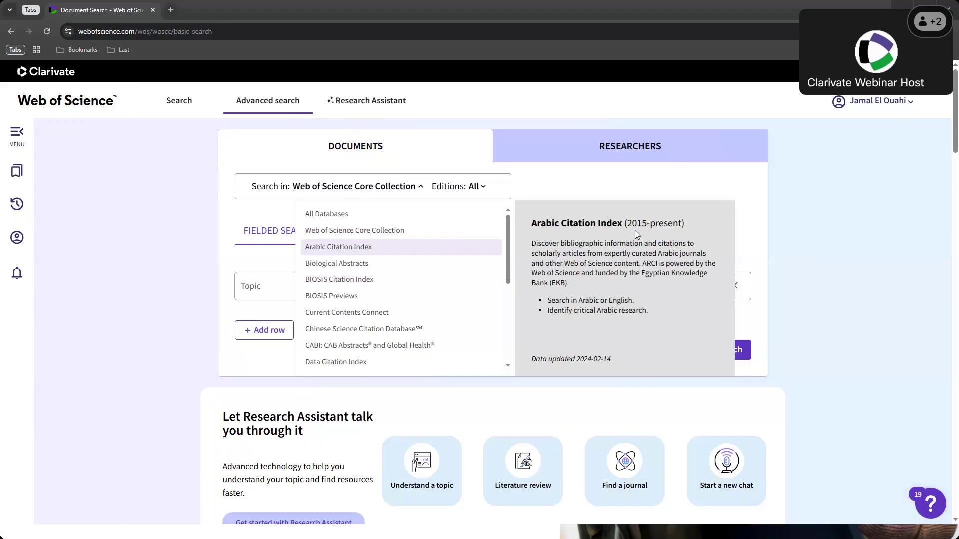
scroll(426, 281, down, 6)
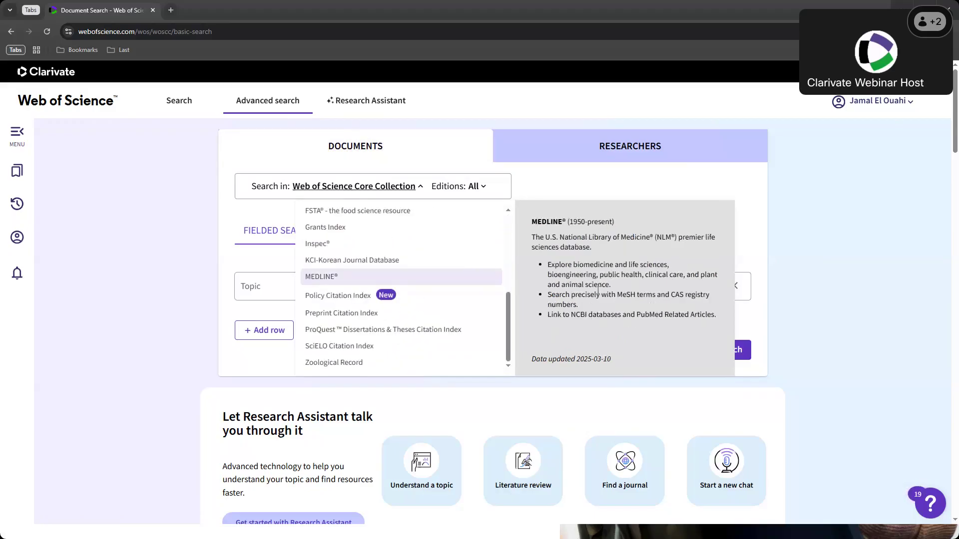
drag(618, 294, 647, 294)
scroll(398, 275, down, 1)
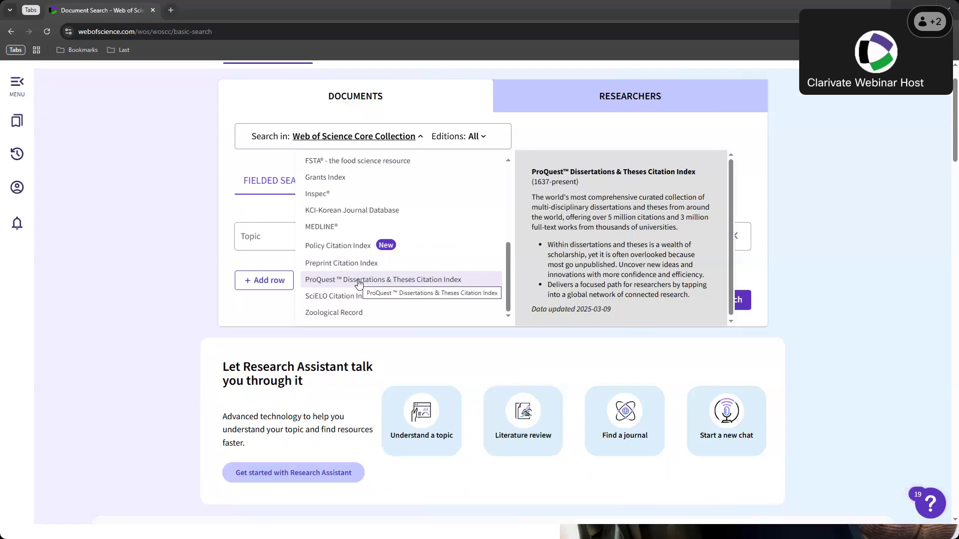
Switch the advanced document search from Web of Science Core Collection to All Databases.
scroll(349, 280, up, 5)
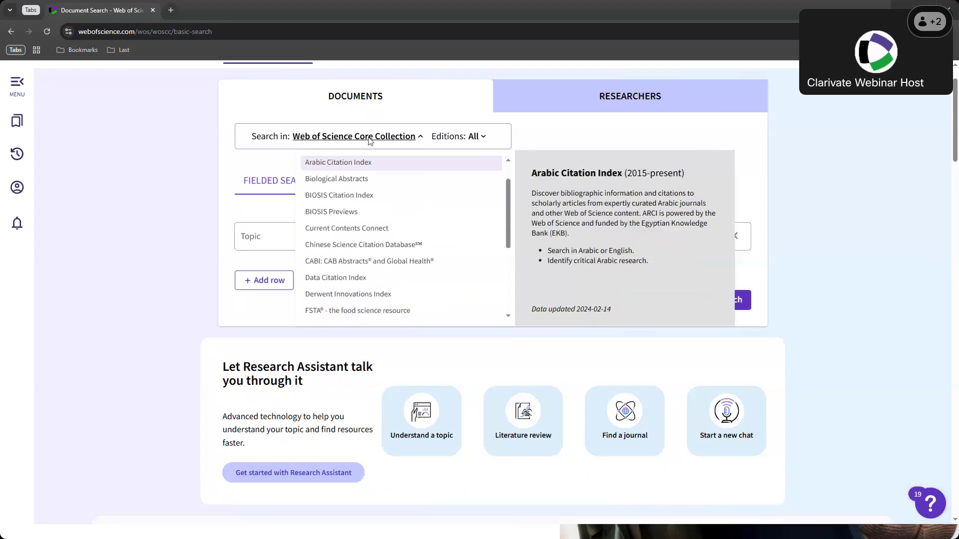
scroll(370, 142, up, 1)
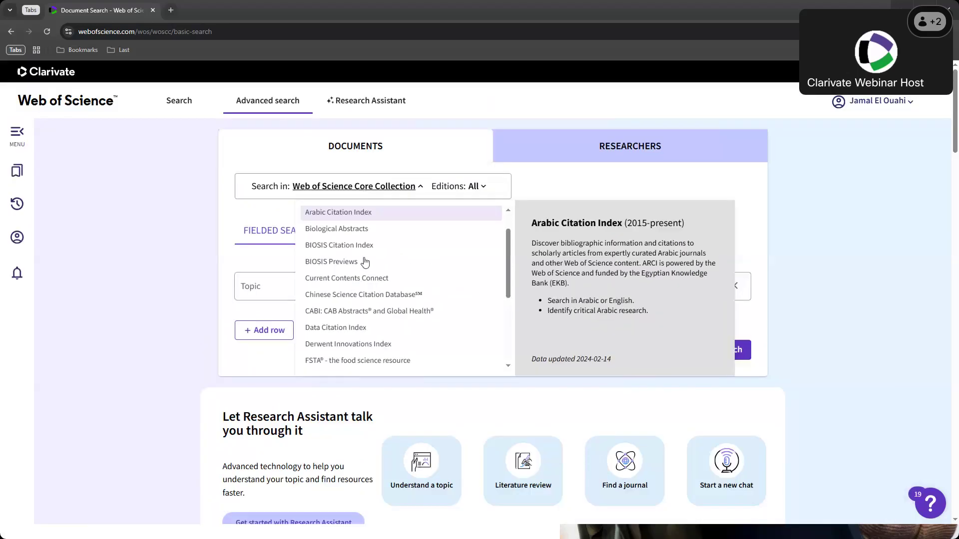
click(365, 191)
click(365, 191)
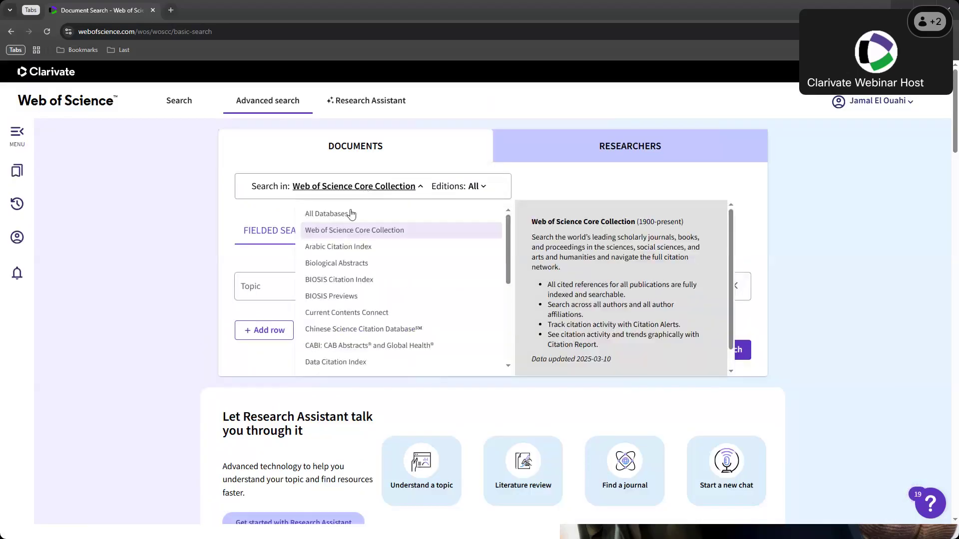
click(351, 211)
Set the advanced document search back to Web of Science Core Collection and run the "corrosion" Topic search.
click(348, 193)
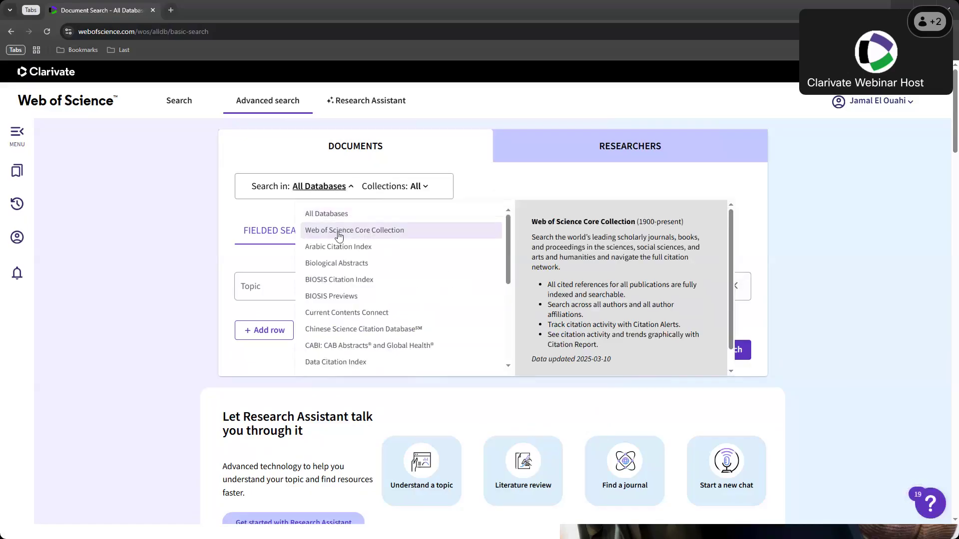
scroll(336, 278, down, 2)
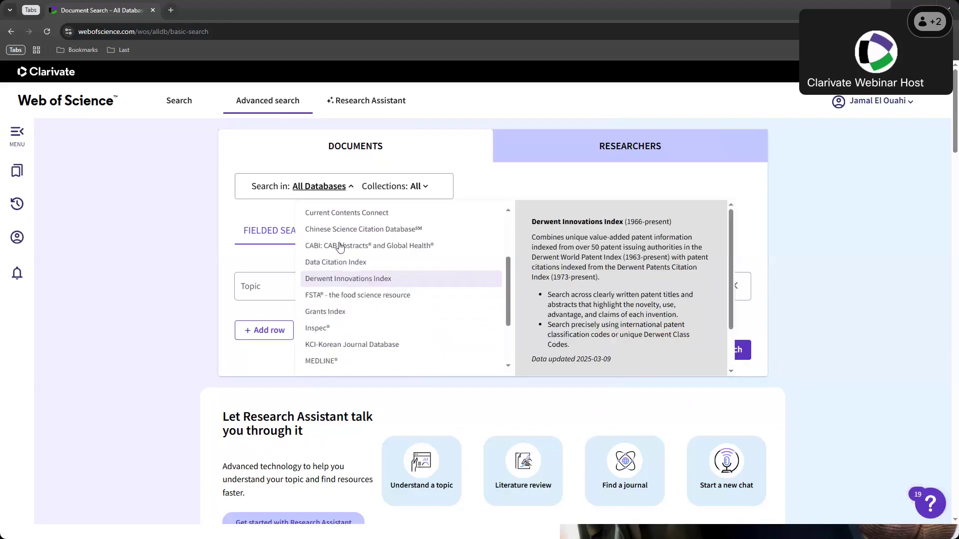
scroll(333, 295, up, 3)
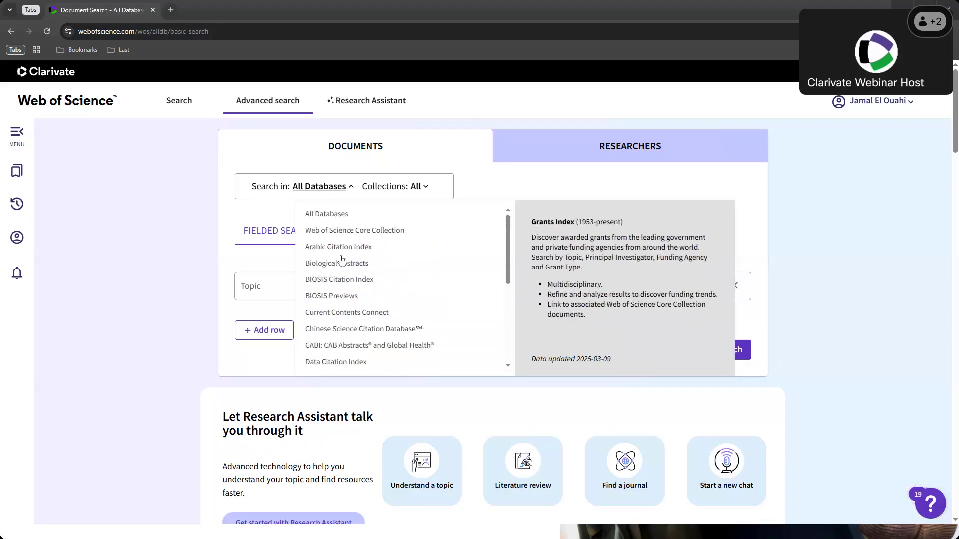
click(348, 230)
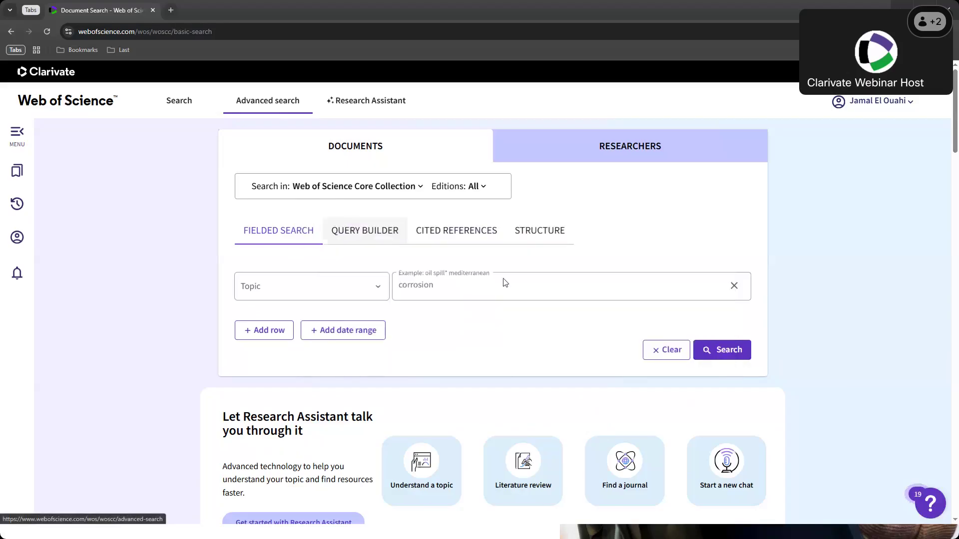
click(712, 349)
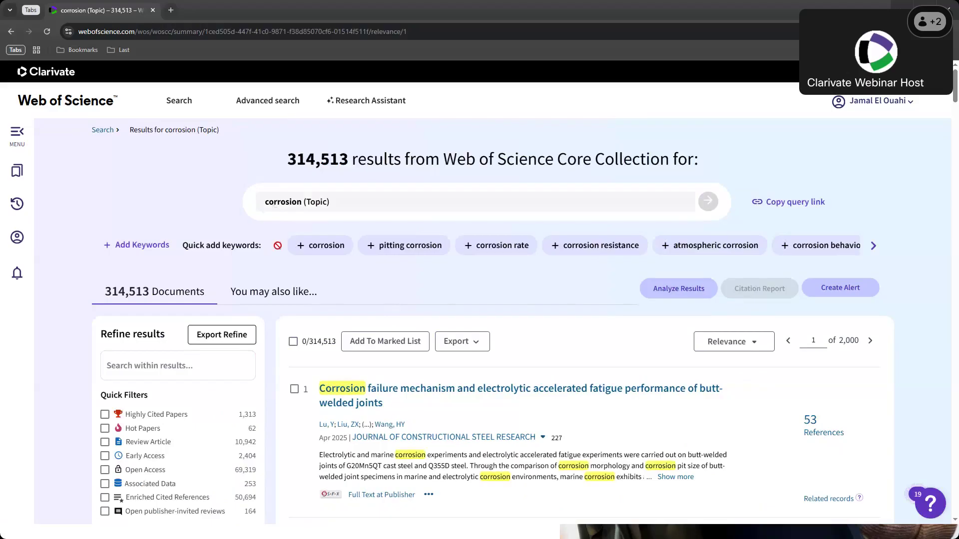
Look over the corrosion results and refine filters, and highlight the result total.
scroll(288, 365, down, 2)
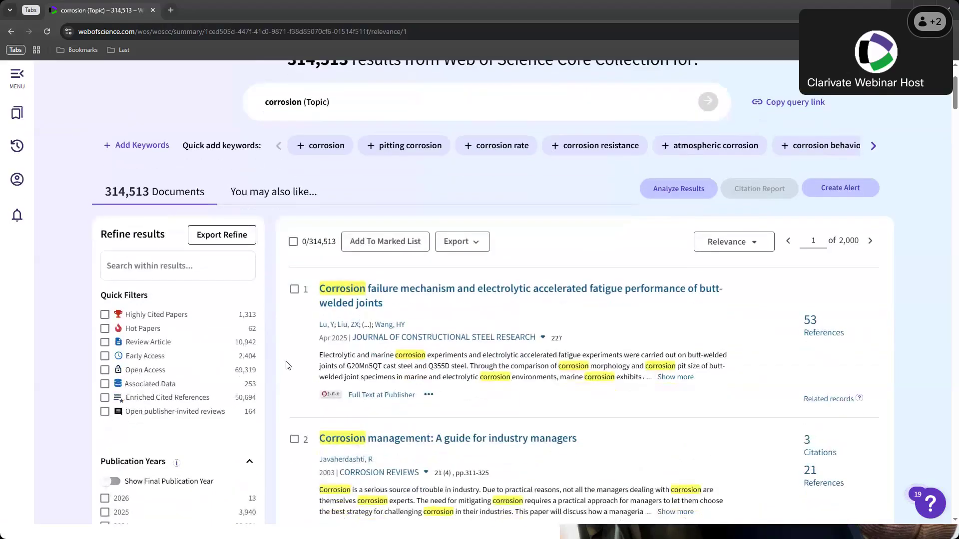
scroll(285, 263, down, 1)
scroll(286, 263, up, 3)
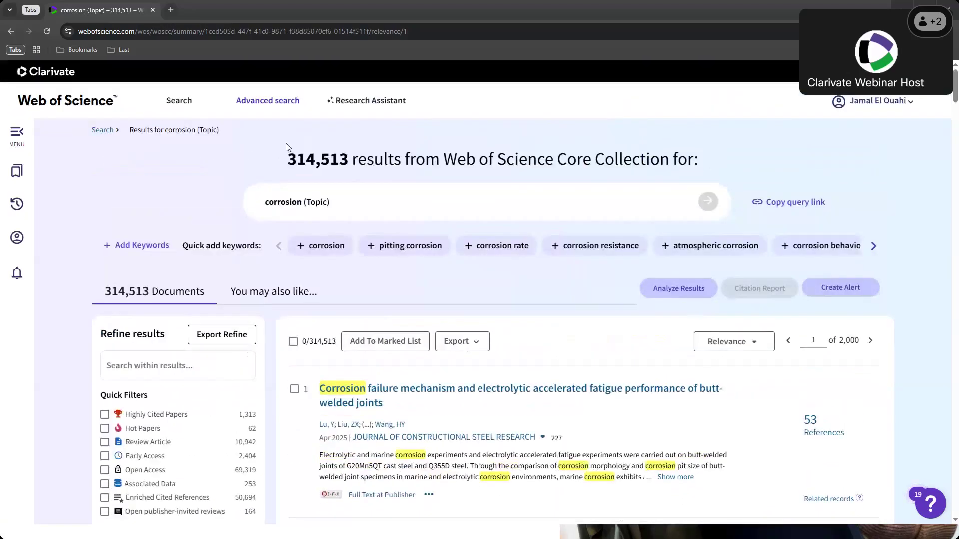
double_click(319, 159)
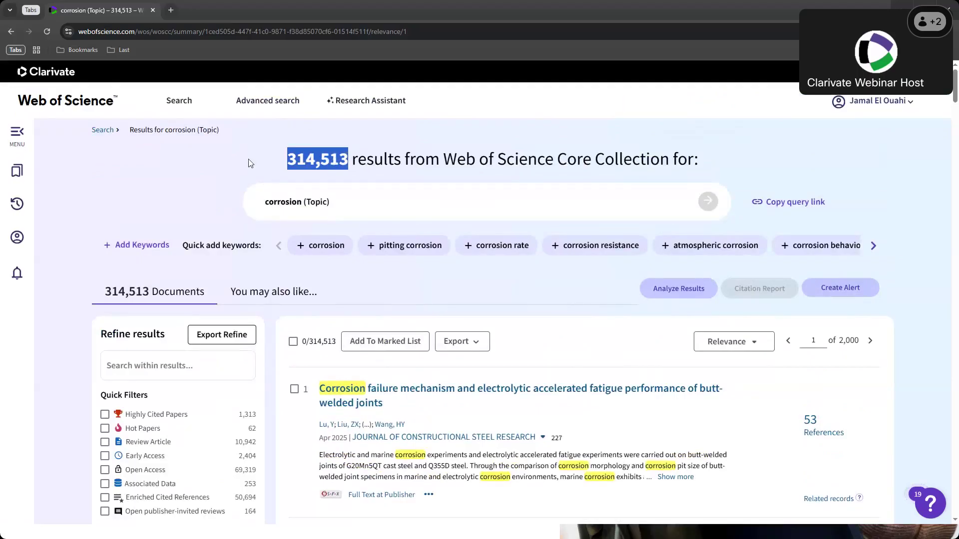
Expand the Web of Science Categories filter of the corrosion results and show its full category list.
scroll(262, 358, down, 3)
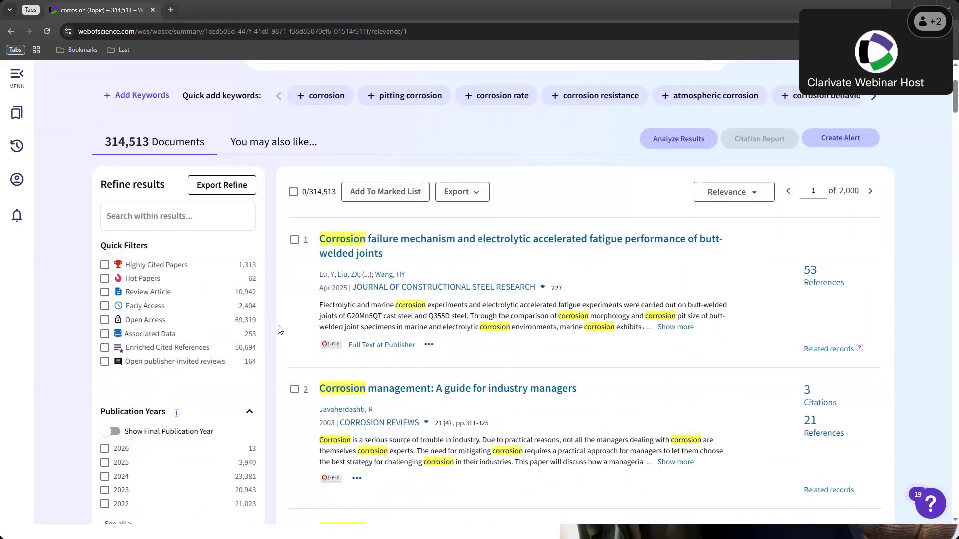
scroll(279, 331, down, 3)
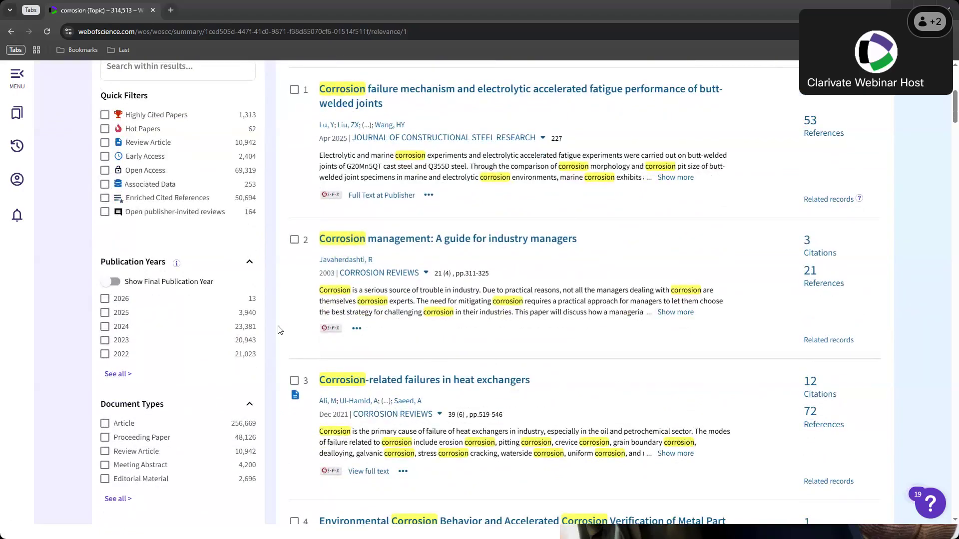
scroll(279, 330, down, 6)
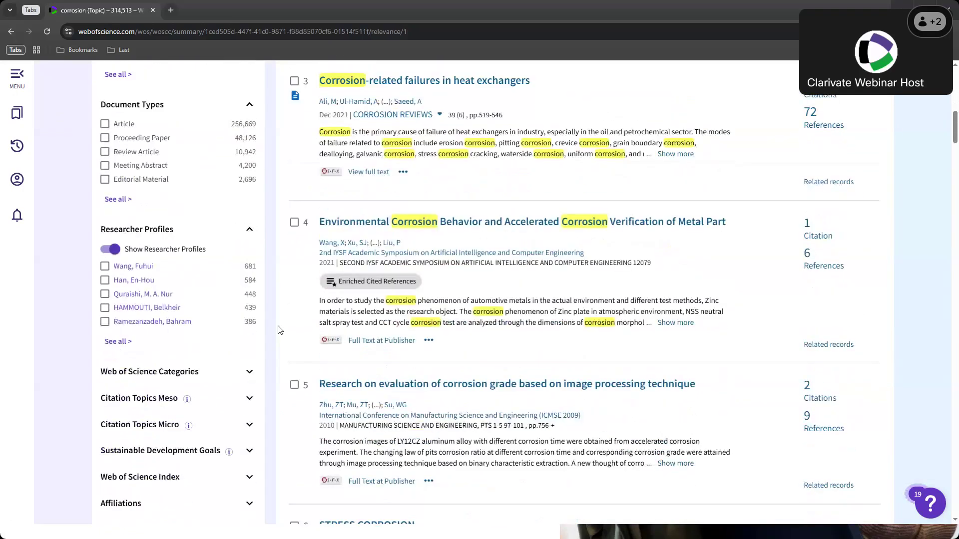
scroll(280, 331, down, 3)
click(200, 223)
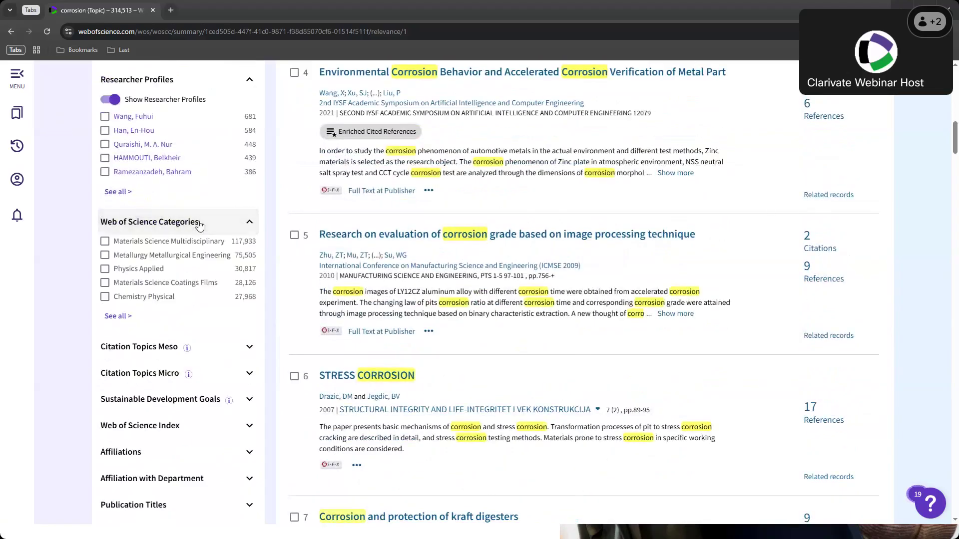
click(115, 316)
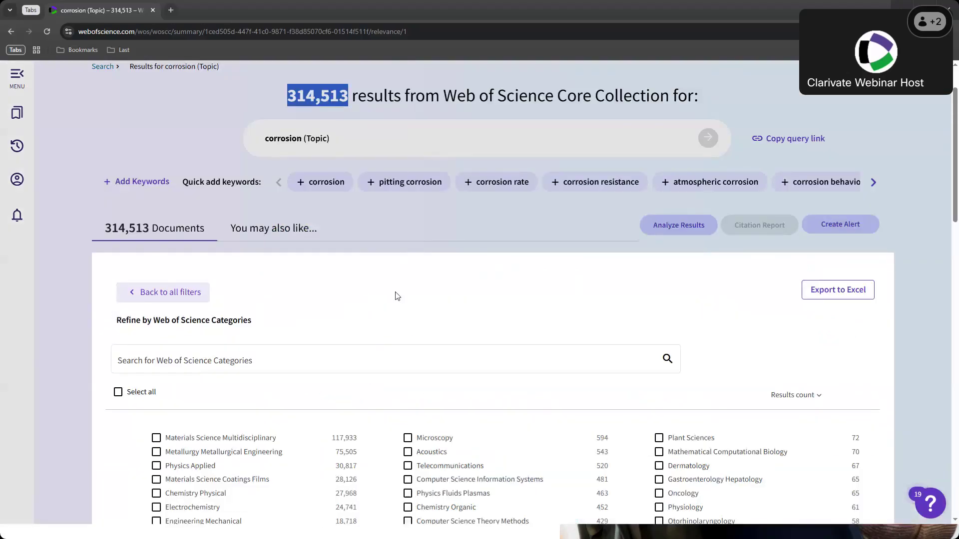
Refine the corrosion results to the Web of Science Categories Engineering Mechanical and Engineering Civil.
scroll(396, 295, down, 4)
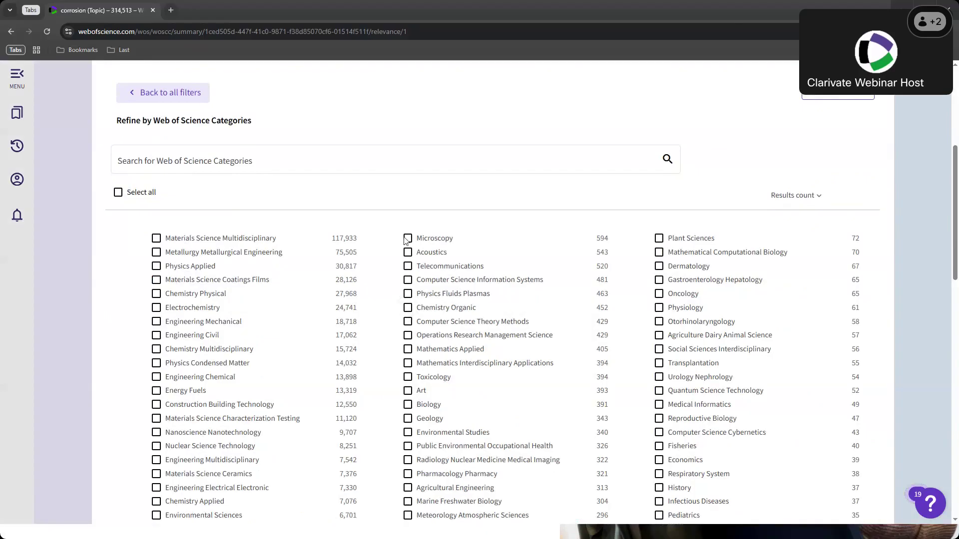
scroll(156, 338, down, 2)
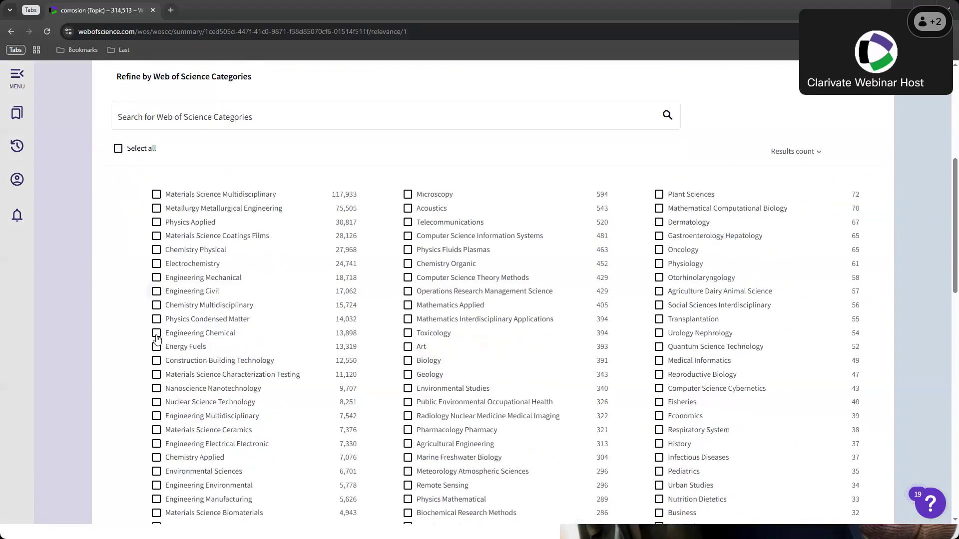
scroll(156, 339, down, 2)
scroll(183, 277, up, 2)
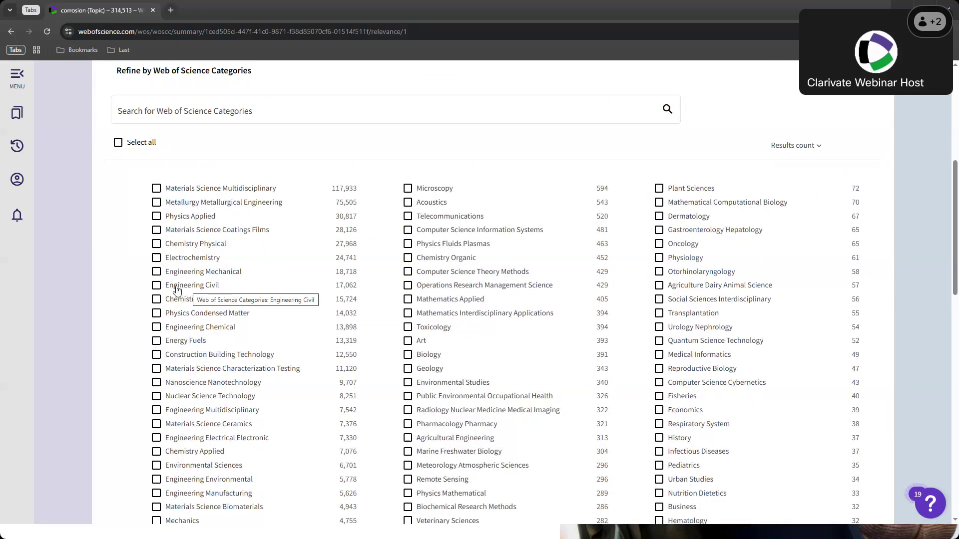
click(177, 289)
click(156, 271)
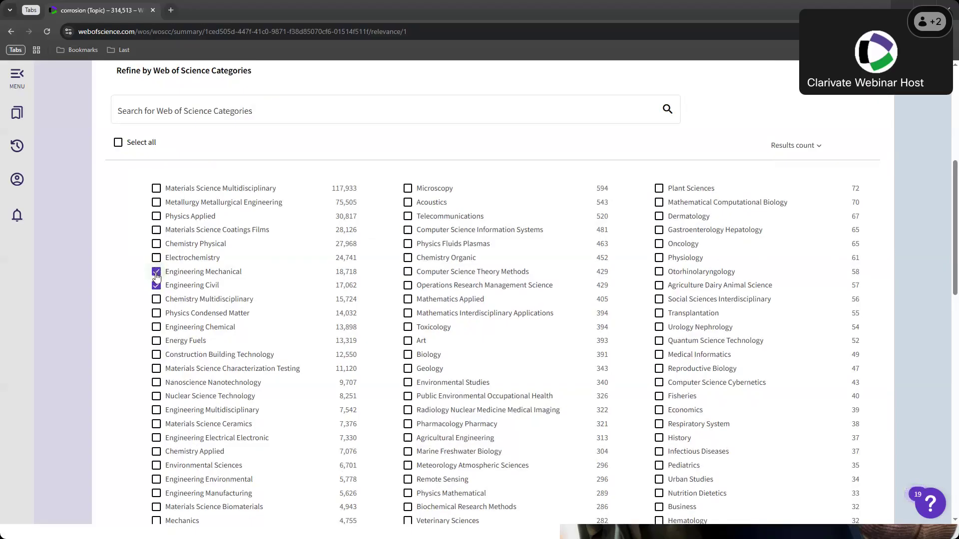
scroll(313, 312, down, 5)
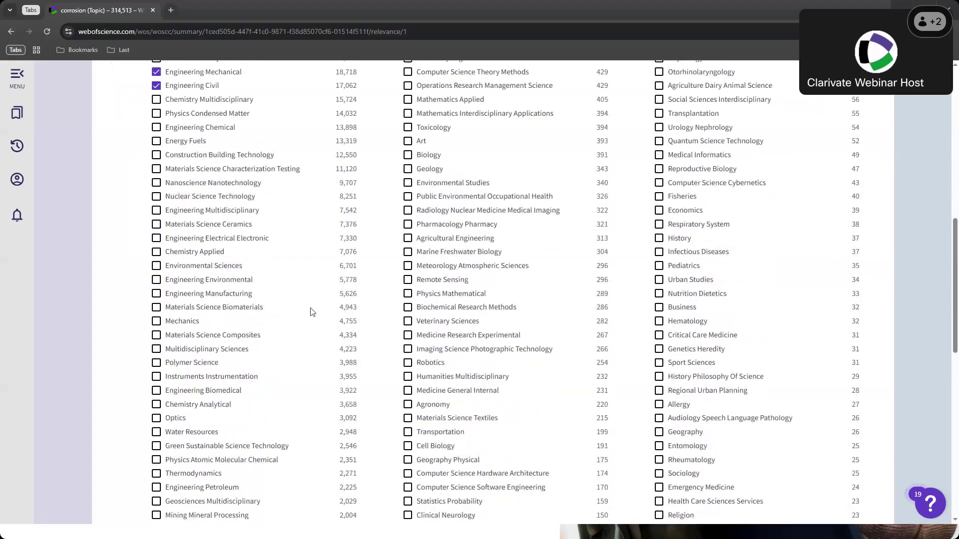
scroll(698, 314, down, 10)
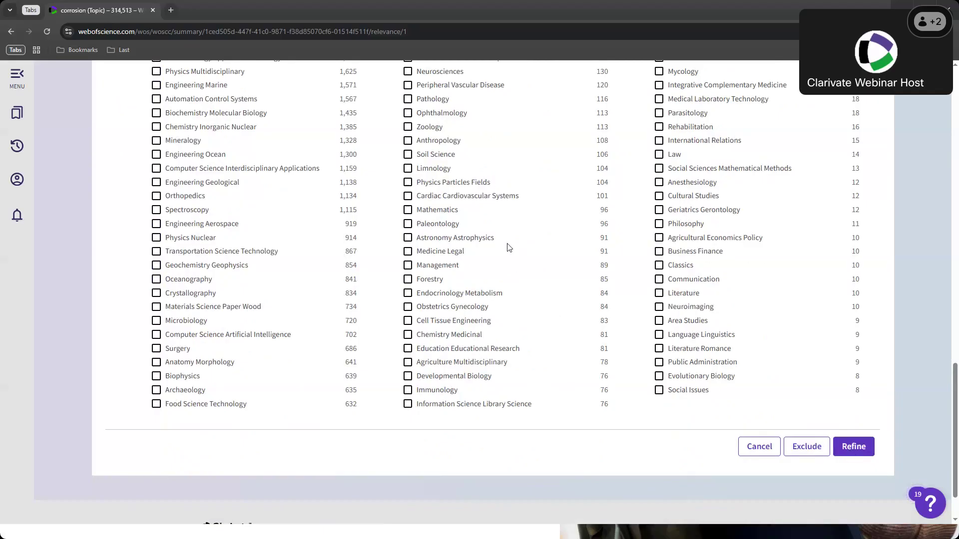
scroll(458, 169, up, 2)
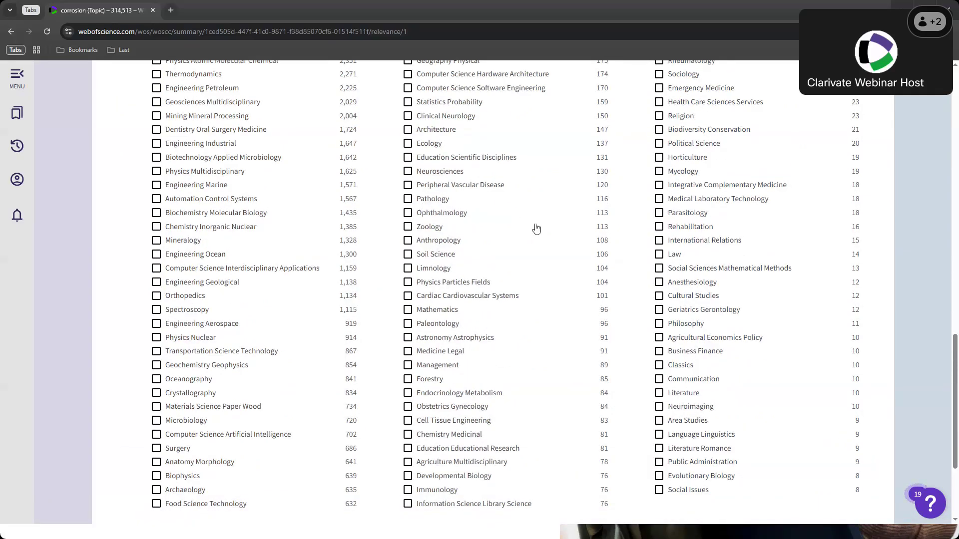
scroll(630, 372, down, 1)
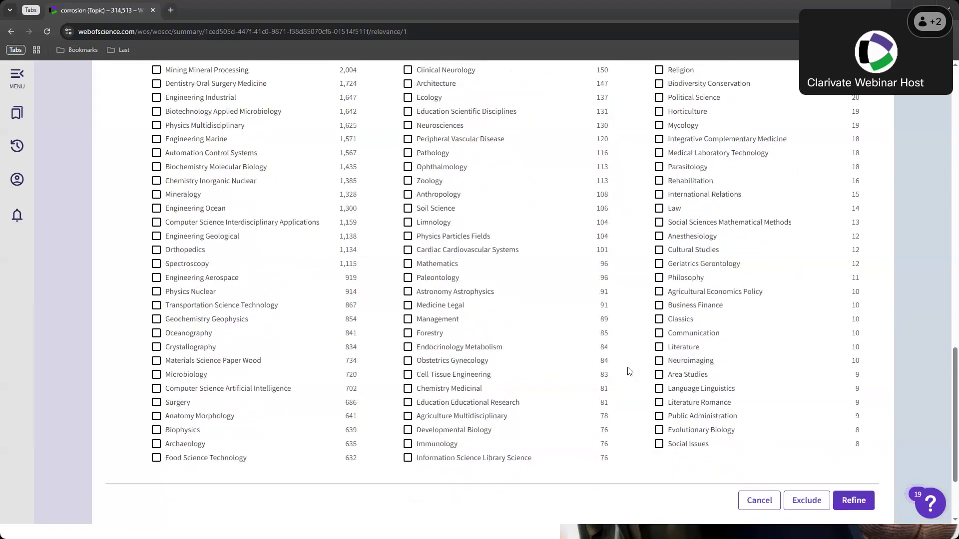
scroll(630, 372, down, 2)
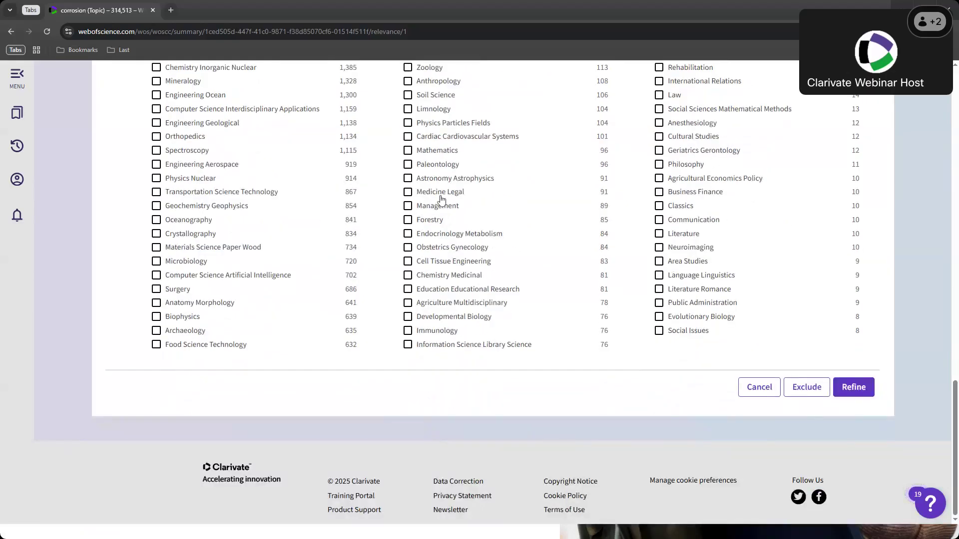
click(865, 389)
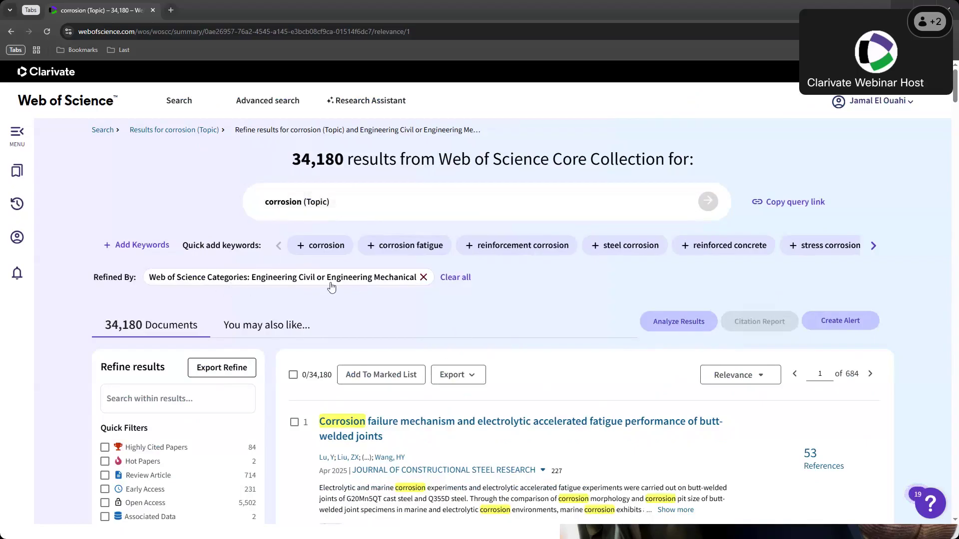
Refine the results to publication years 2025, 2024, 2023, 2022 and 2021.
scroll(222, 401, down, 8)
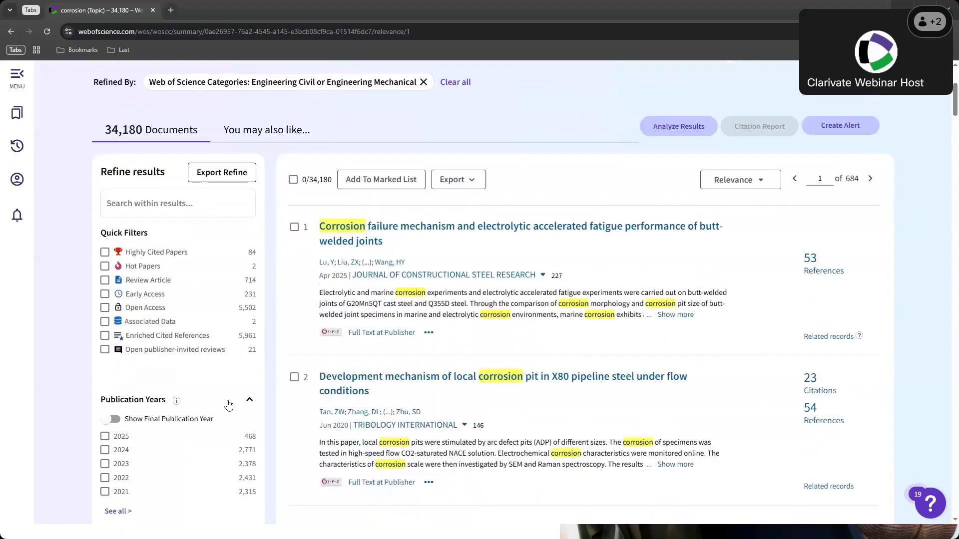
click(104, 232)
click(104, 246)
click(104, 259)
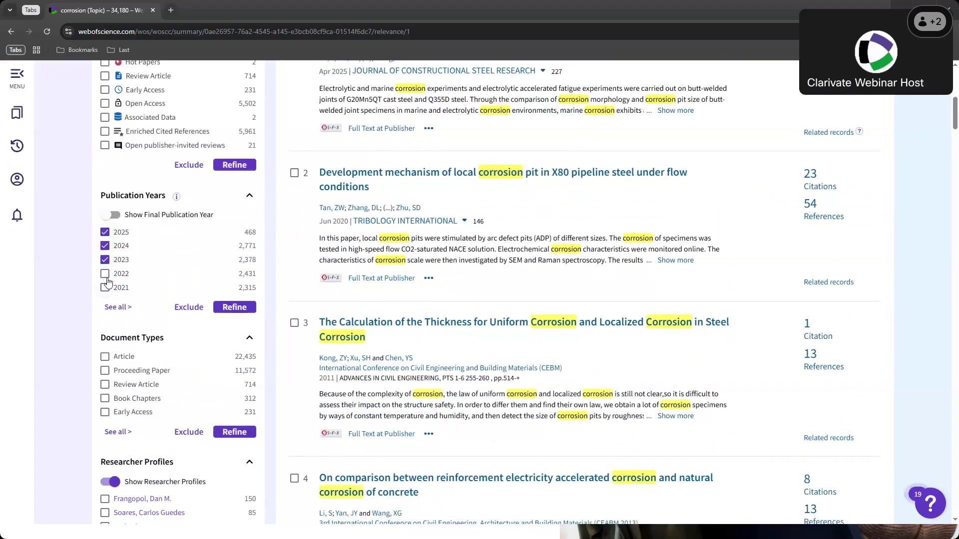
click(104, 274)
click(104, 288)
click(234, 307)
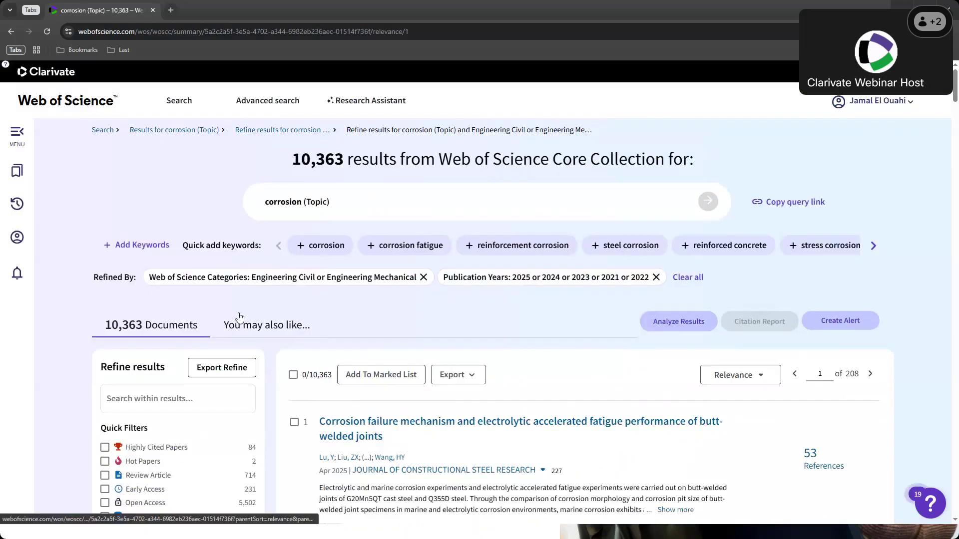
Try limiting the results to Review Article, and remove that document type filter again.
scroll(252, 364, down, 4)
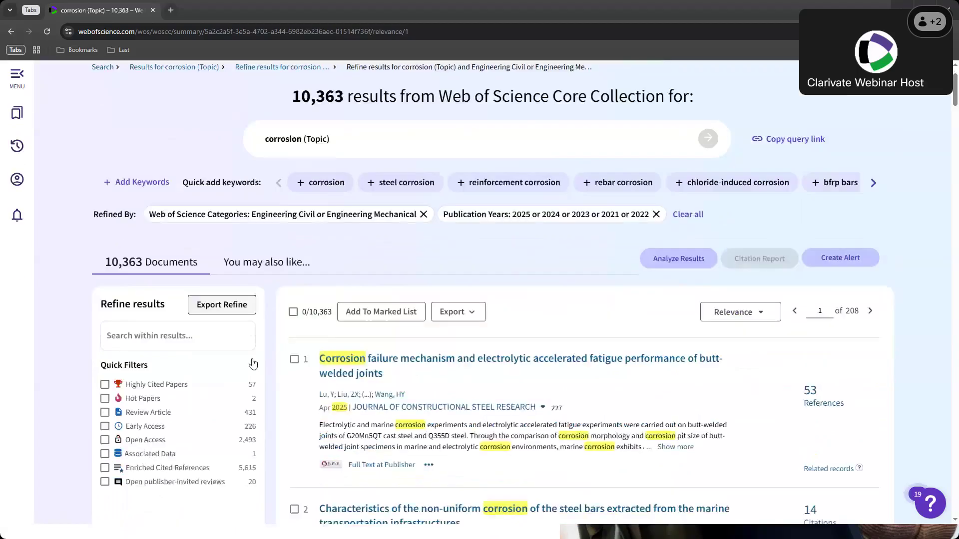
click(104, 276)
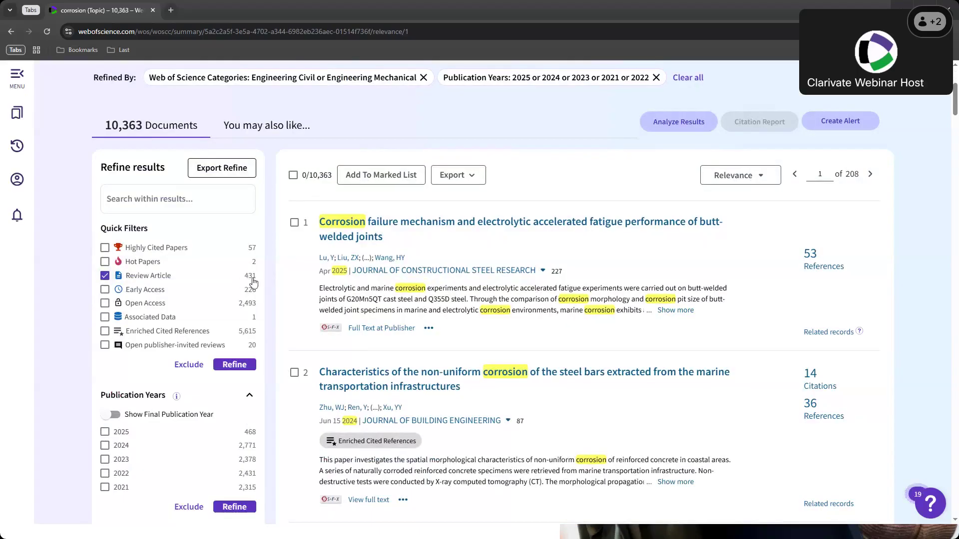
click(235, 365)
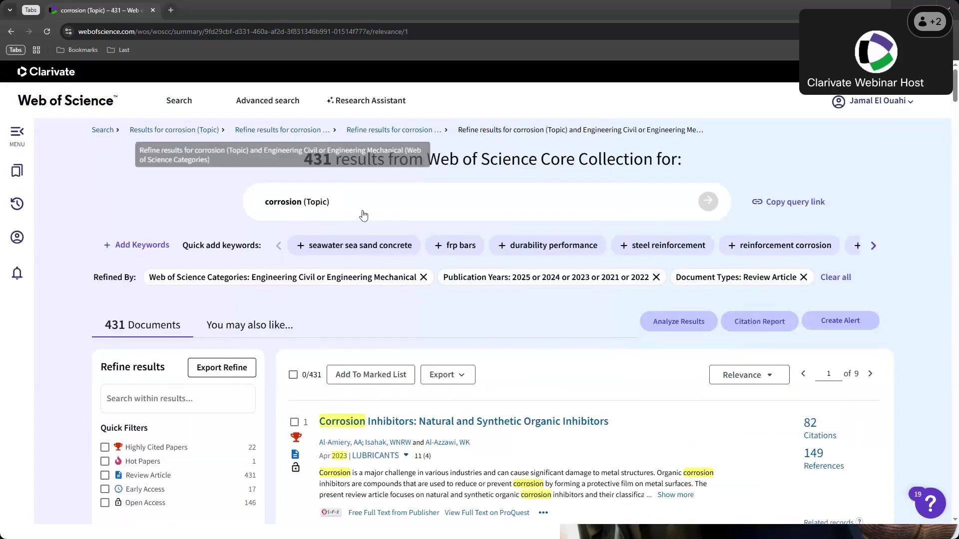
scroll(756, 282, down, 2)
click(803, 179)
Refine the results to the document types Article and Proceeding Paper.
scroll(181, 338, down, 5)
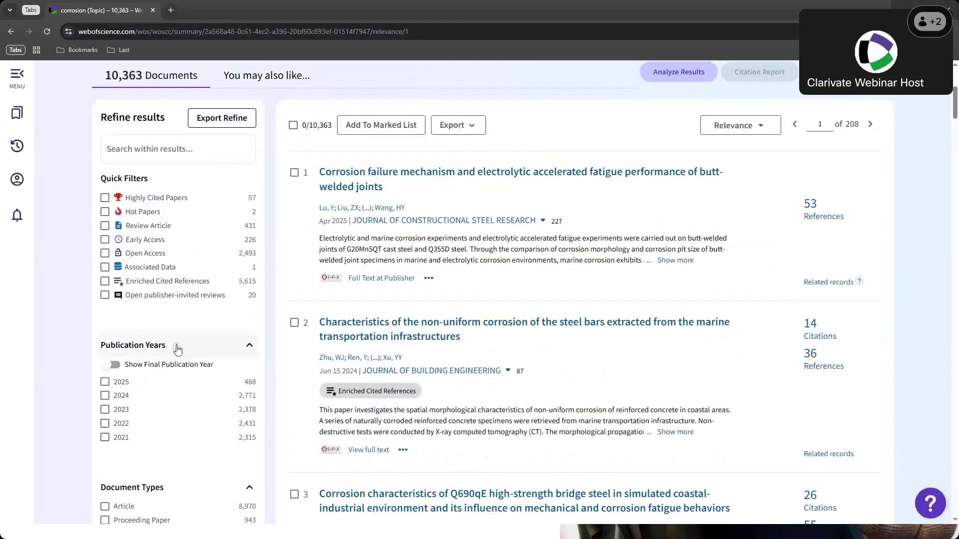
scroll(184, 375, down, 2)
click(105, 356)
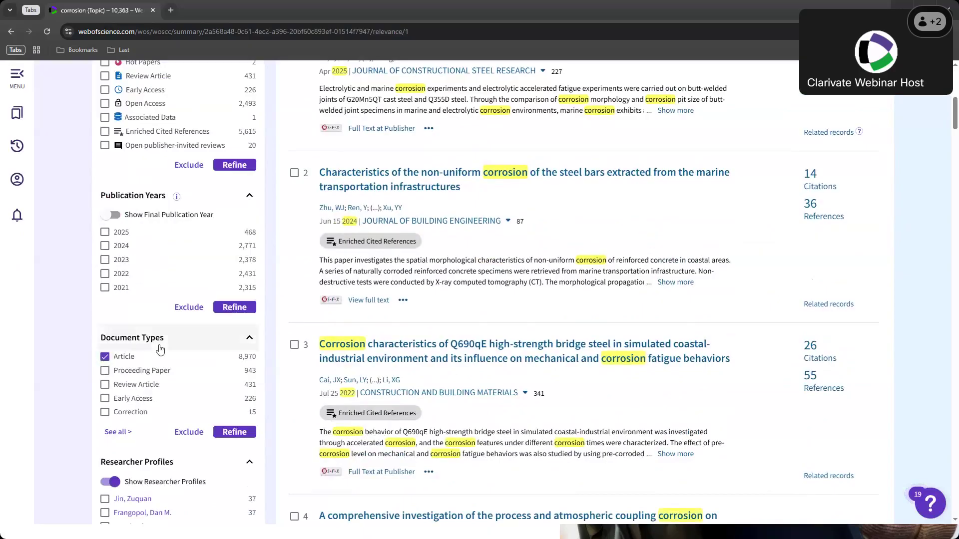
click(131, 371)
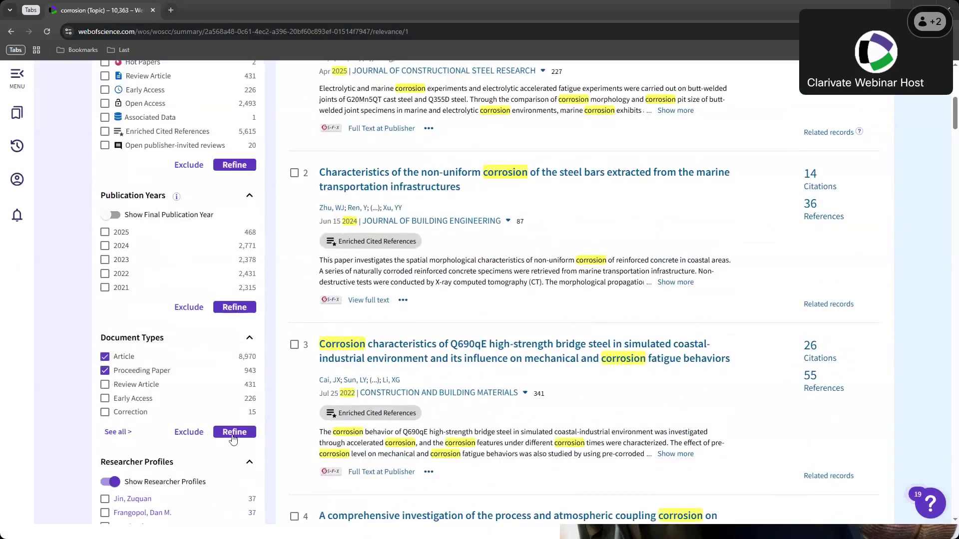
Show the full list of document types available for refining the current results.
scroll(230, 392, down, 4)
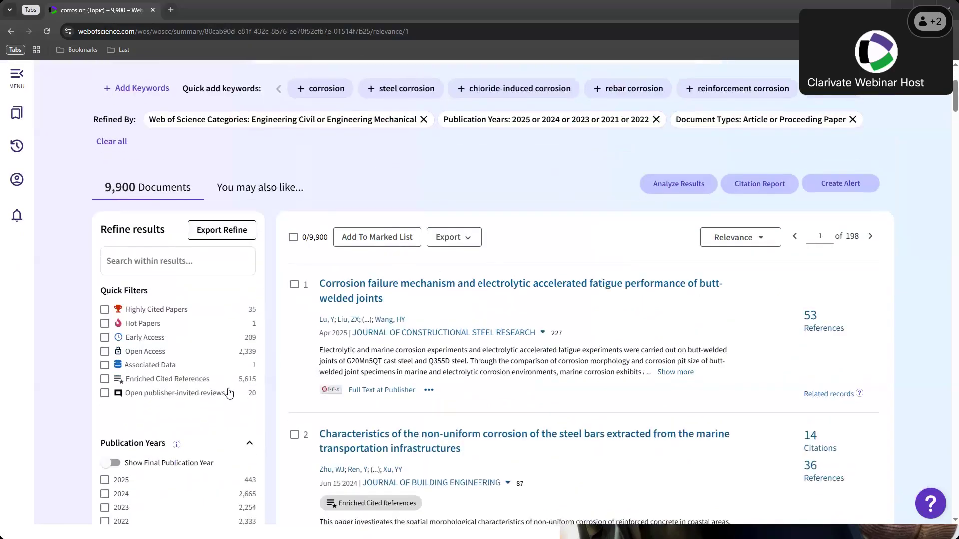
scroll(229, 393, down, 2)
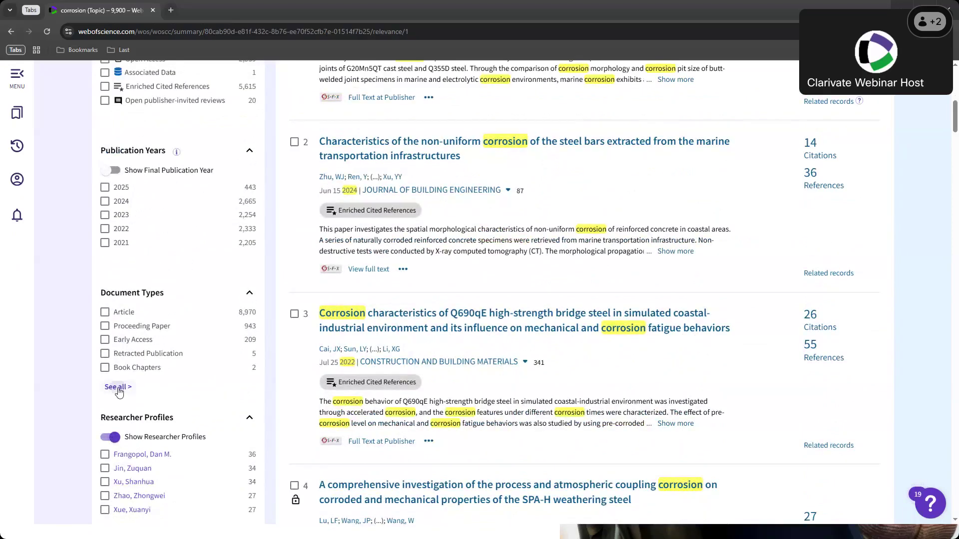
click(116, 386)
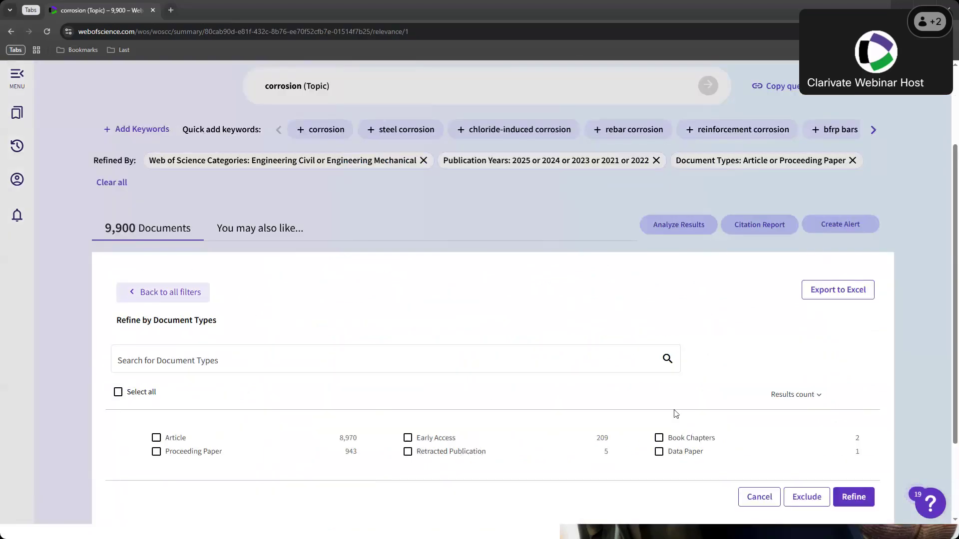
Close the full document types list and expand the Citation Topics Meso filter.
click(446, 212)
scroll(120, 377, down, 10)
scroll(119, 377, down, 1)
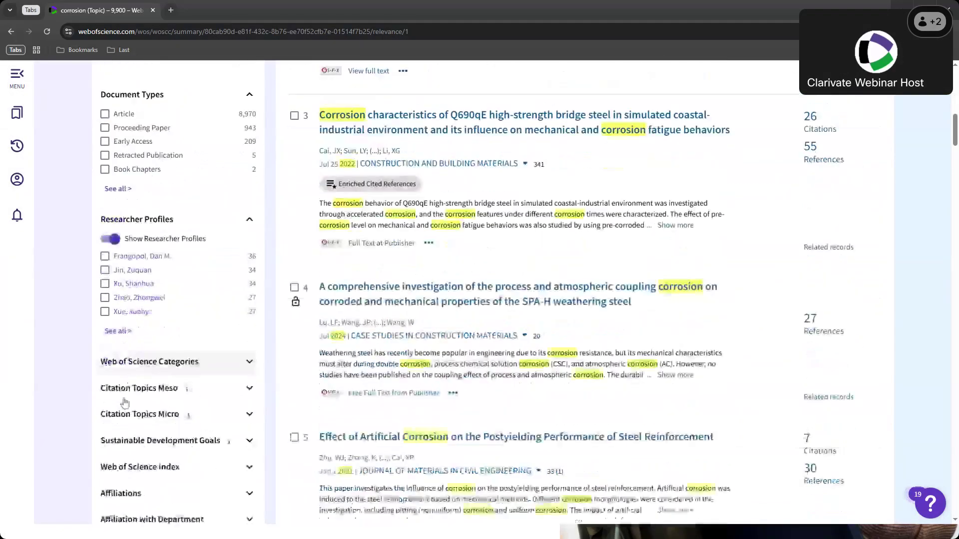
scroll(203, 367, up, 10)
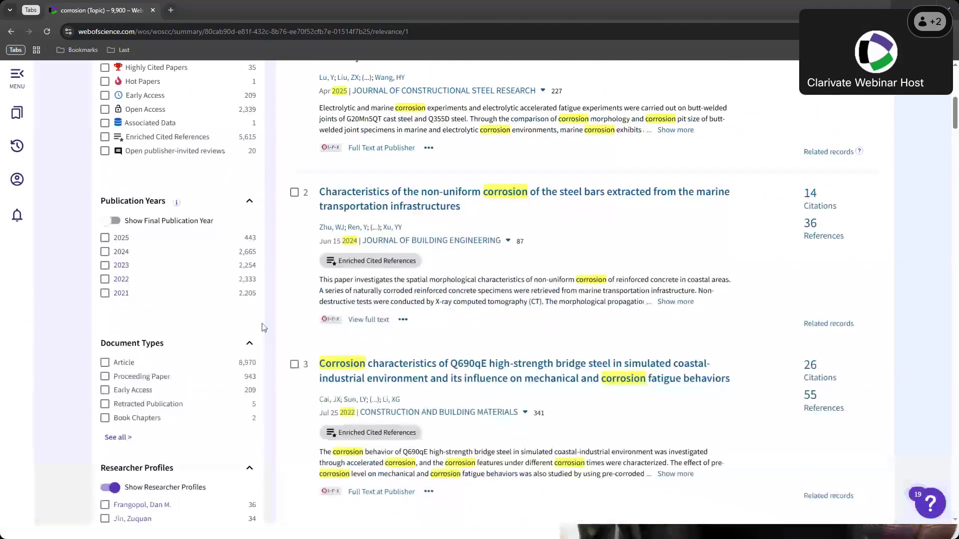
scroll(279, 368, down, 10)
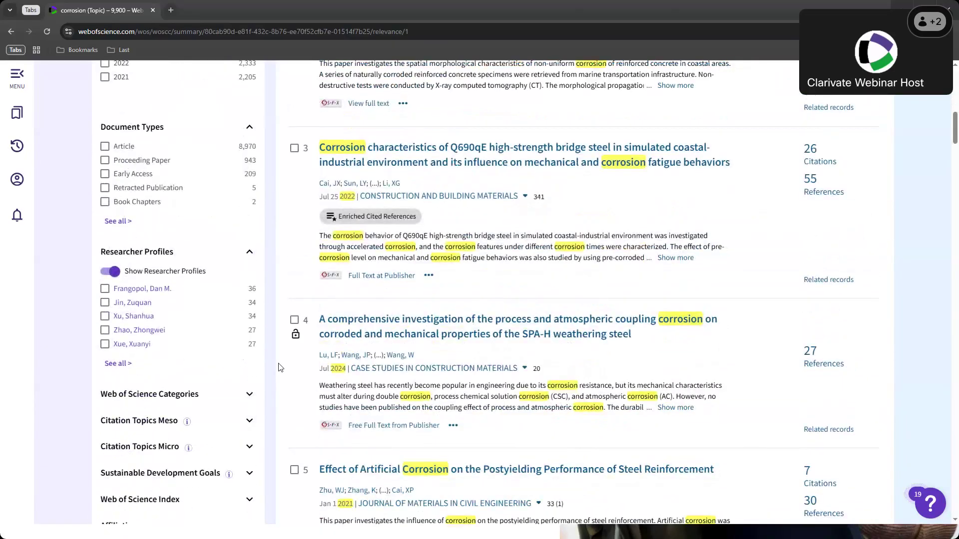
click(206, 428)
scroll(207, 428, down, 2)
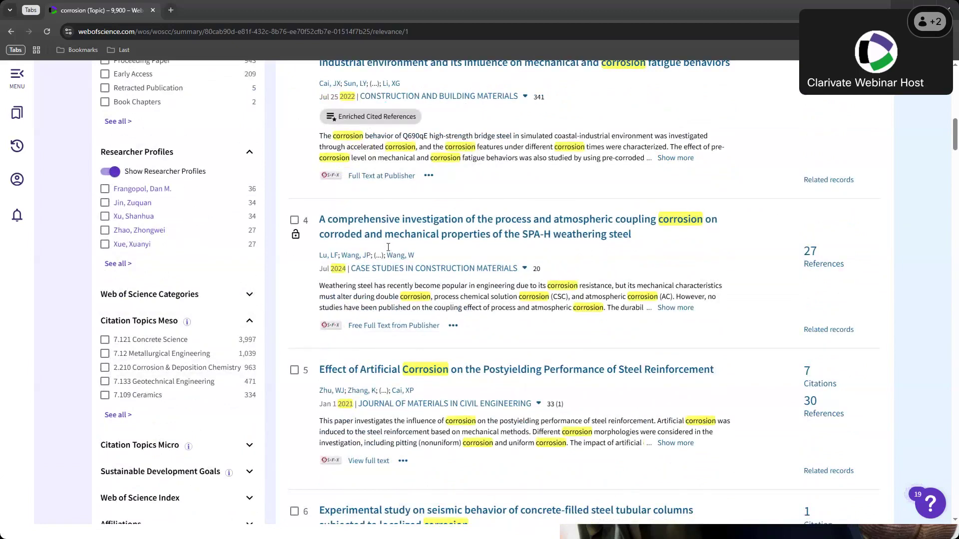
Review the applied refinements, view the full list of Citation Topics Meso values, and return to all filters.
scroll(388, 247, up, 10)
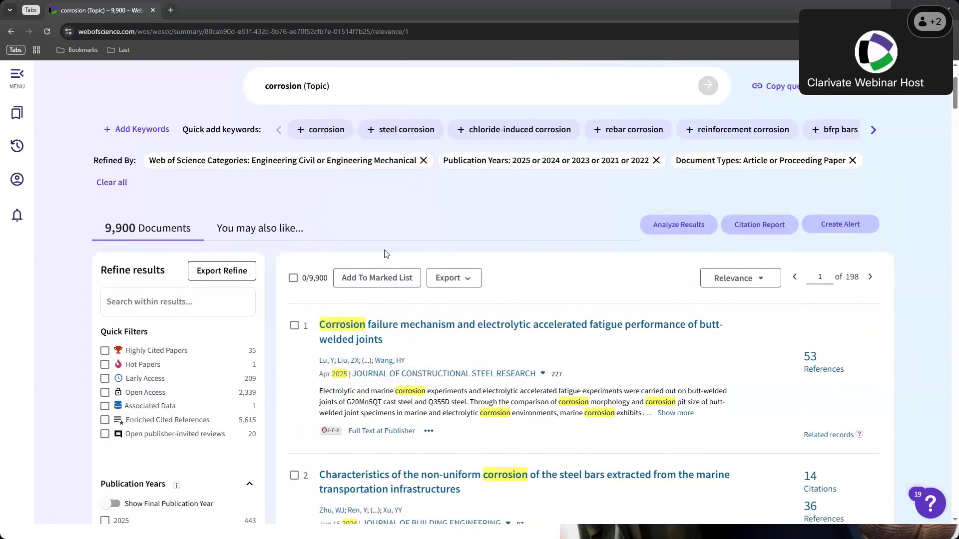
scroll(337, 175, up, 3)
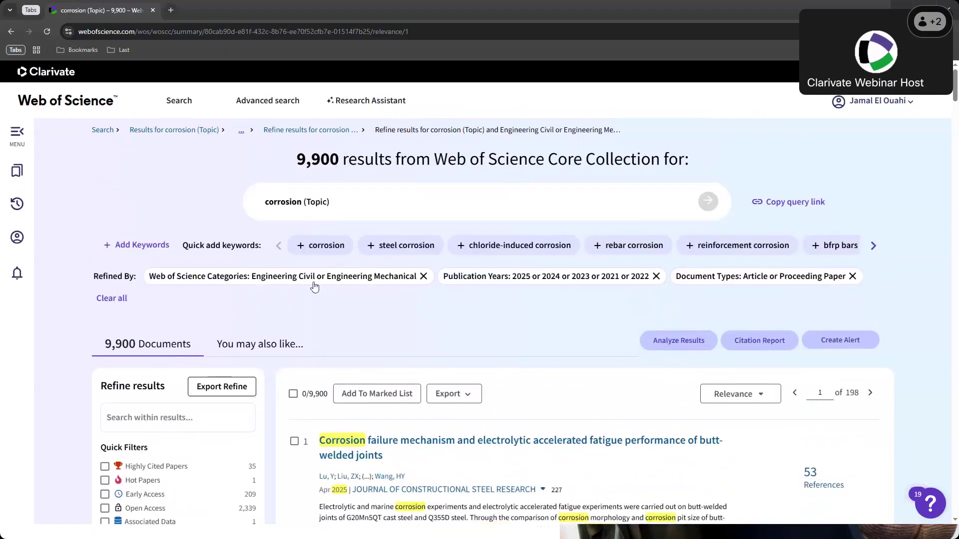
scroll(314, 285, down, 3)
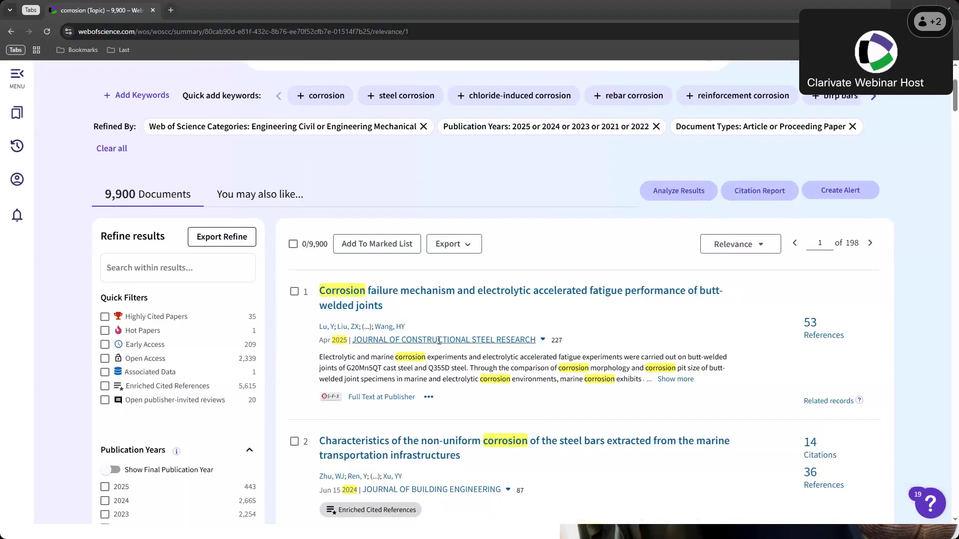
scroll(439, 341, down, 3)
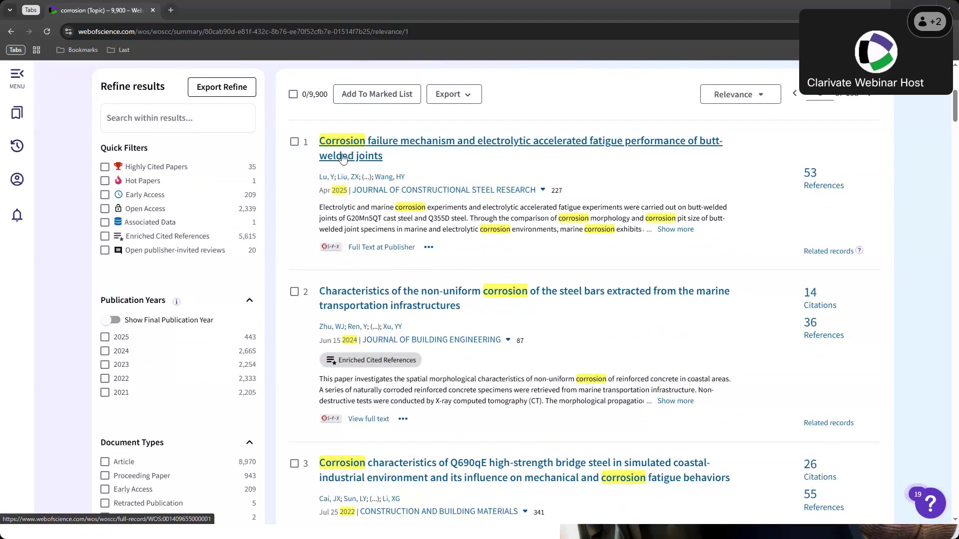
scroll(186, 342, down, 10)
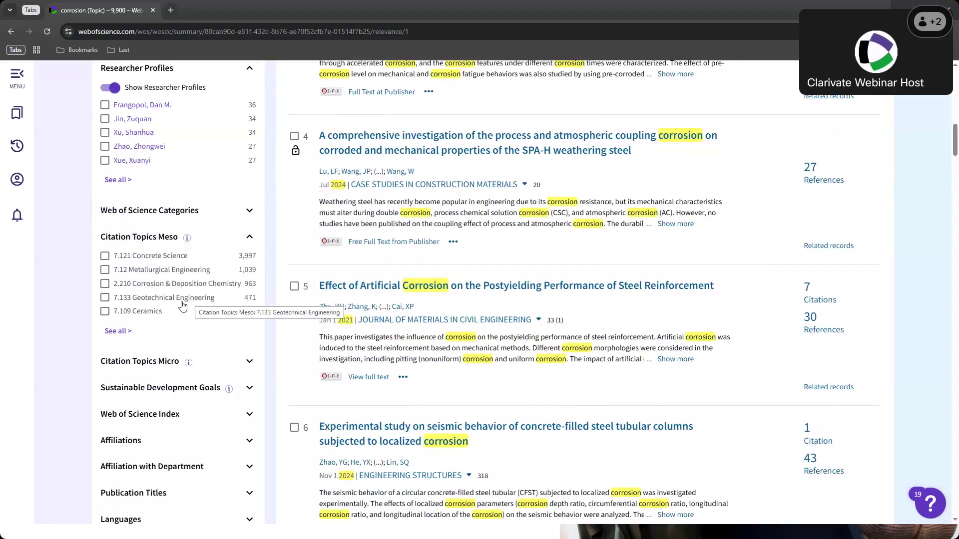
click(119, 331)
scroll(276, 315, down, 4)
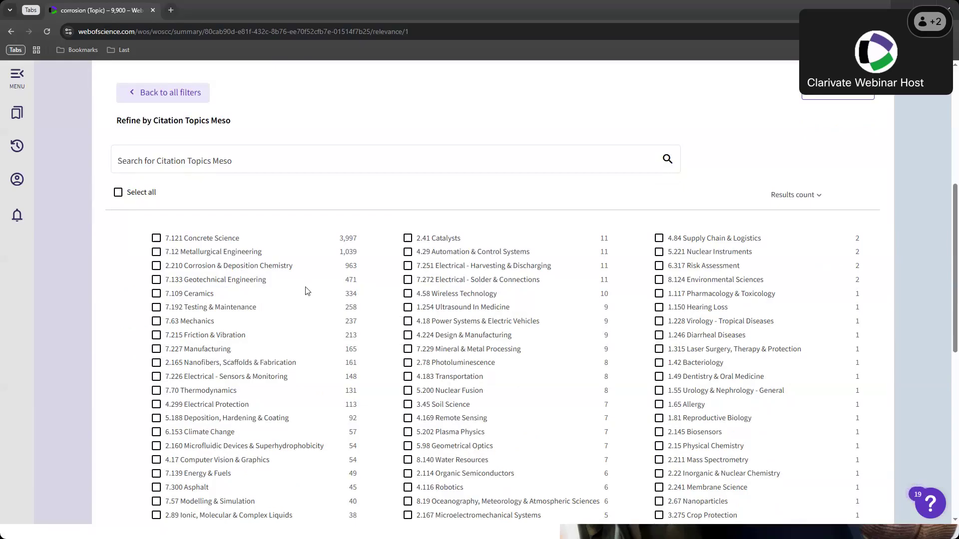
click(146, 92)
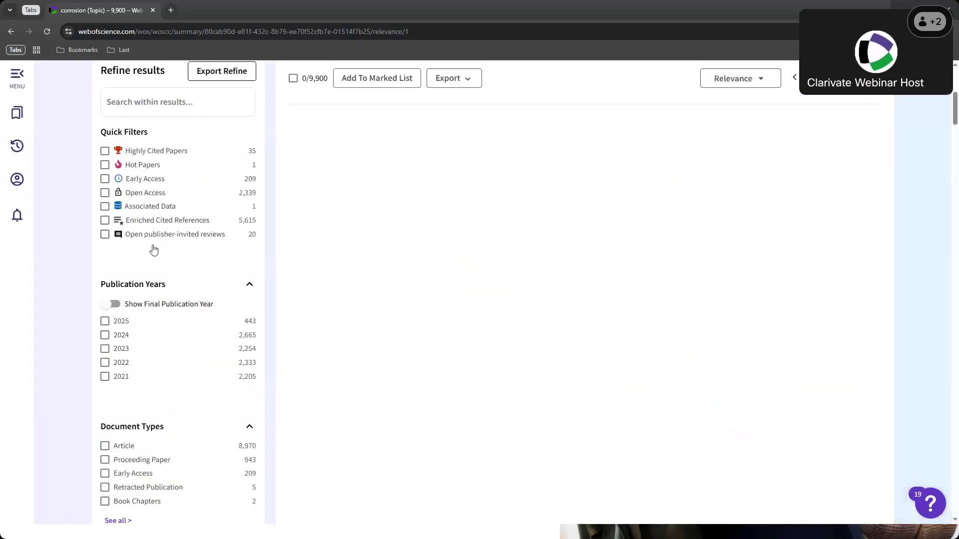
Expand the Citation Topics Micro filter and show its full list of topics.
scroll(177, 335, down, 9)
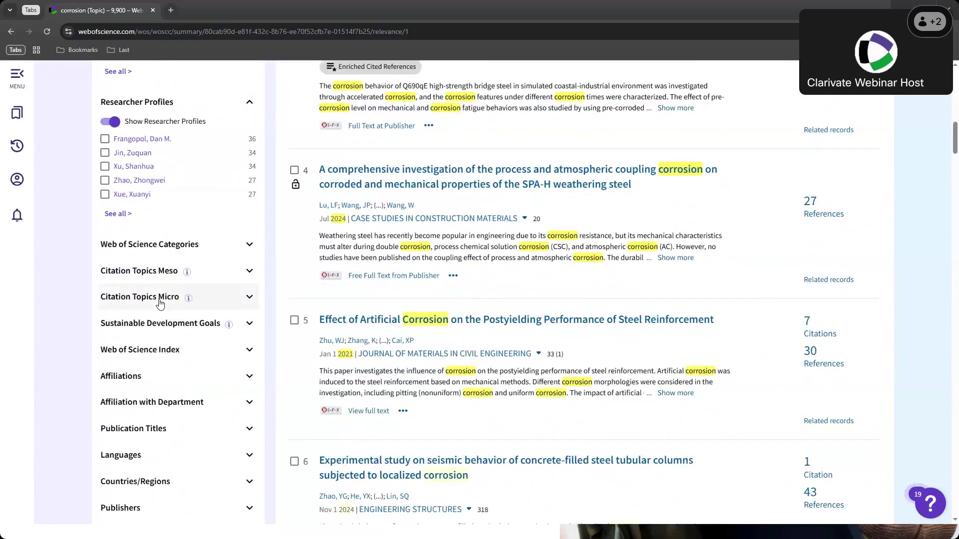
click(160, 300)
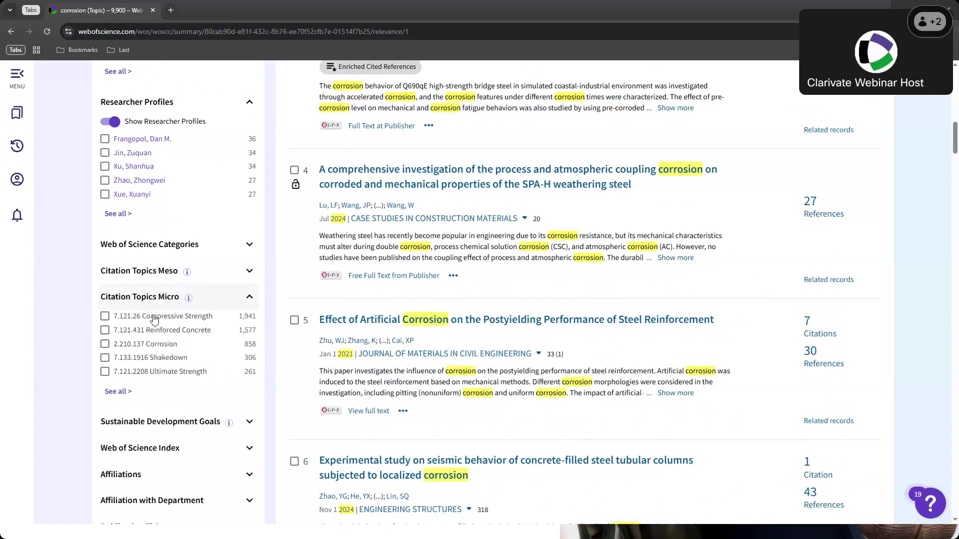
click(112, 391)
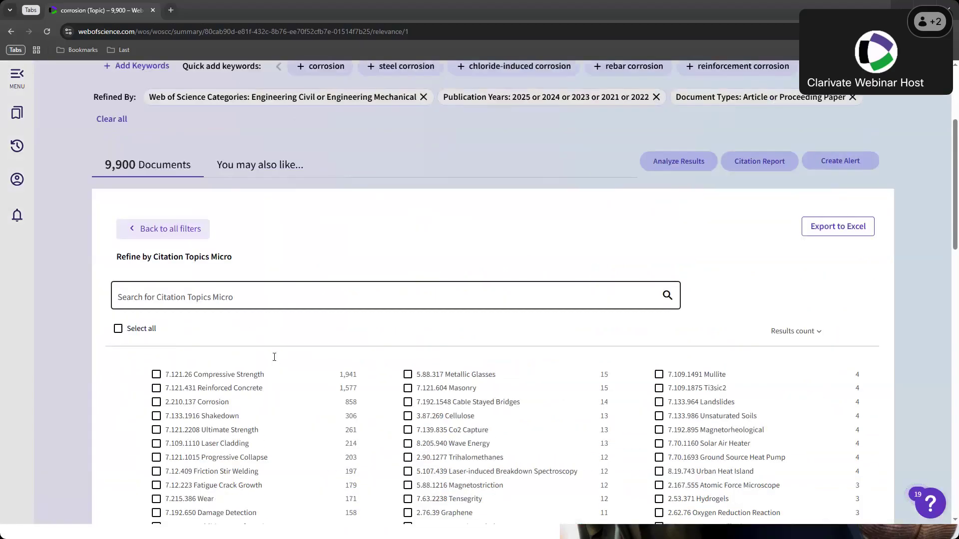
Examine the Citation Topics Micro list to see which detailed topics the corrosion results cover.
scroll(265, 324, down, 5)
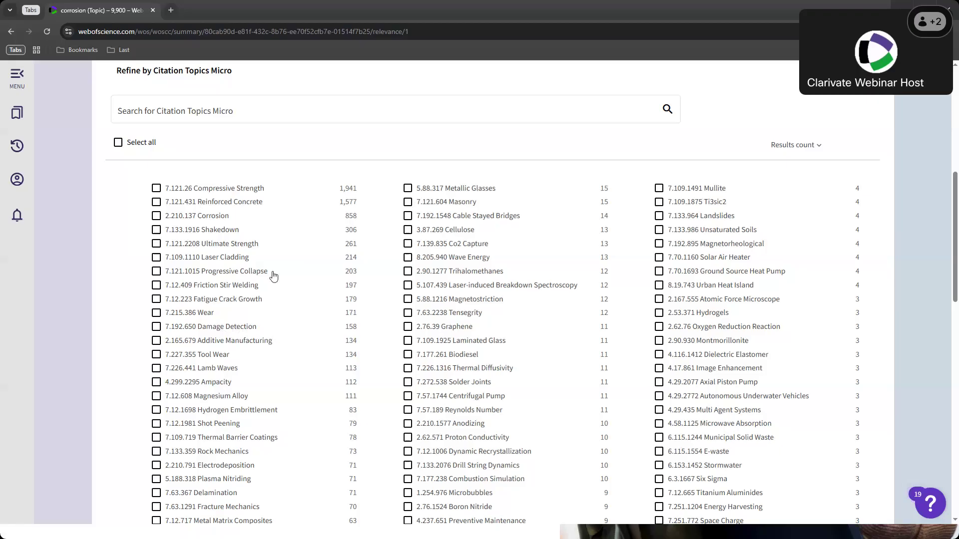
scroll(270, 282, down, 1)
scroll(270, 280, down, 2)
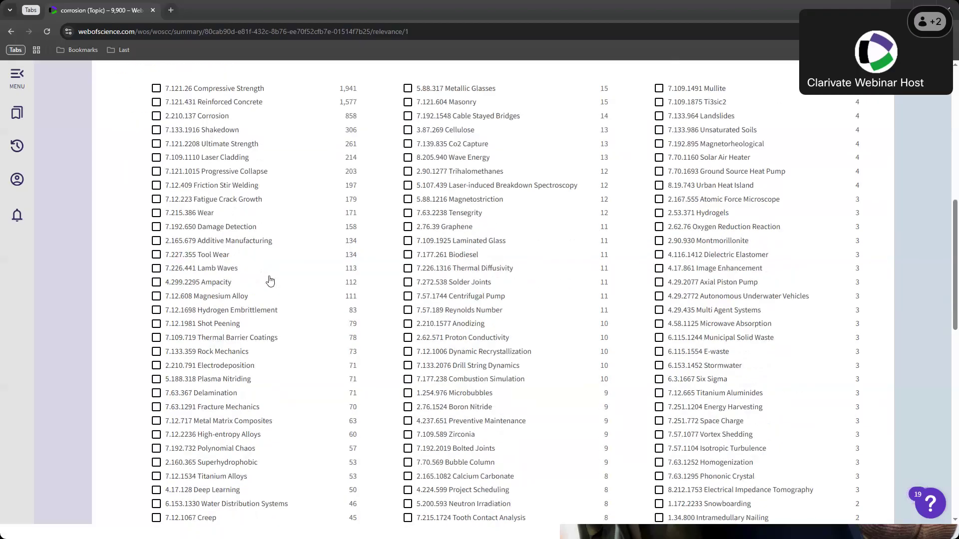
scroll(254, 355, up, 5)
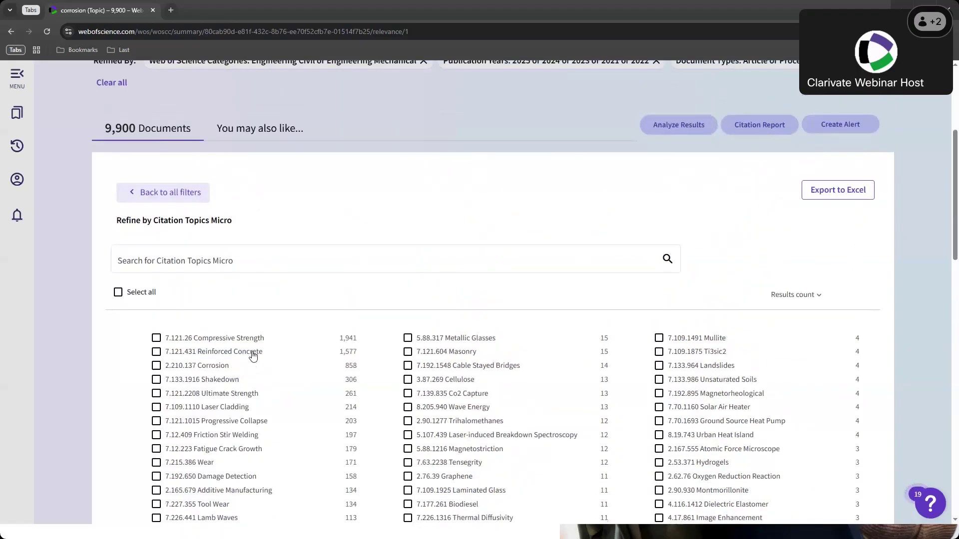
scroll(253, 355, down, 5)
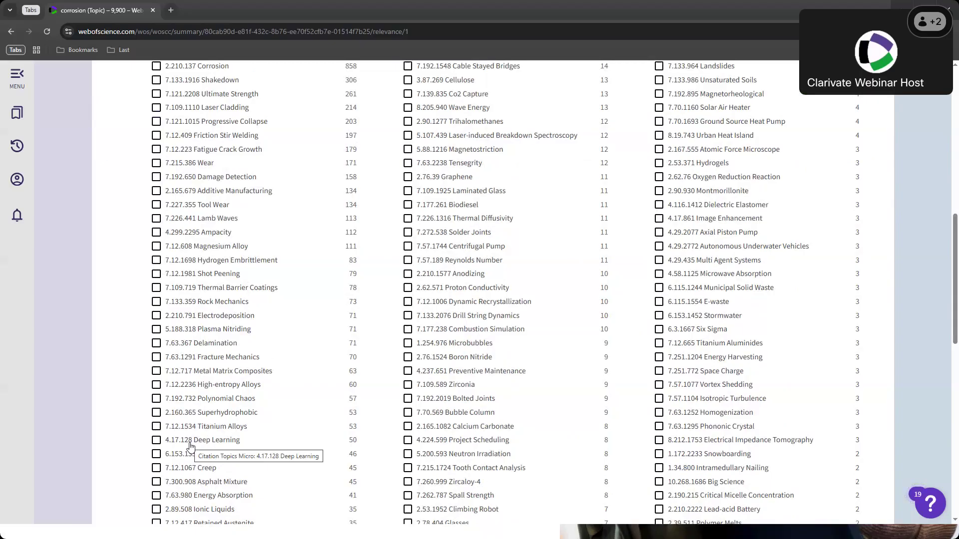
scroll(273, 360, down, 2)
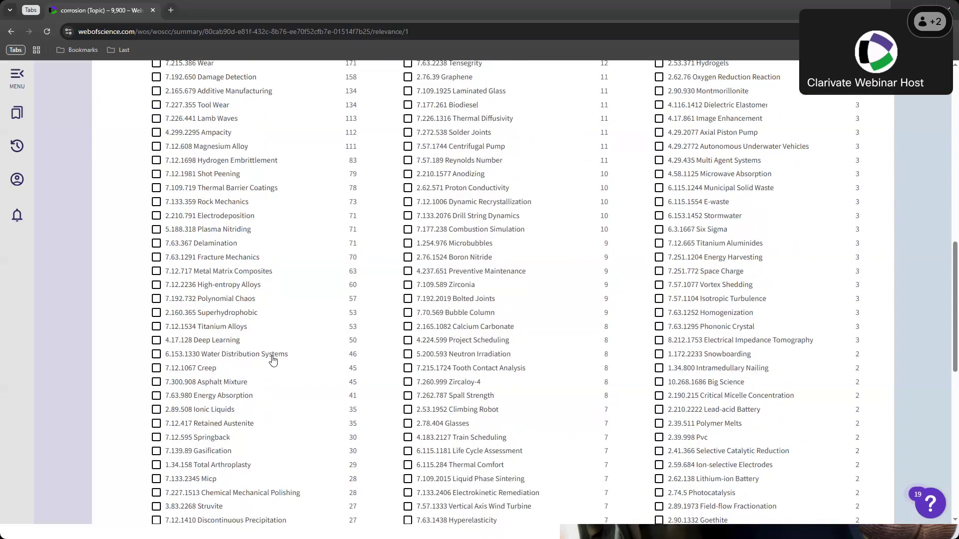
scroll(273, 359, down, 2)
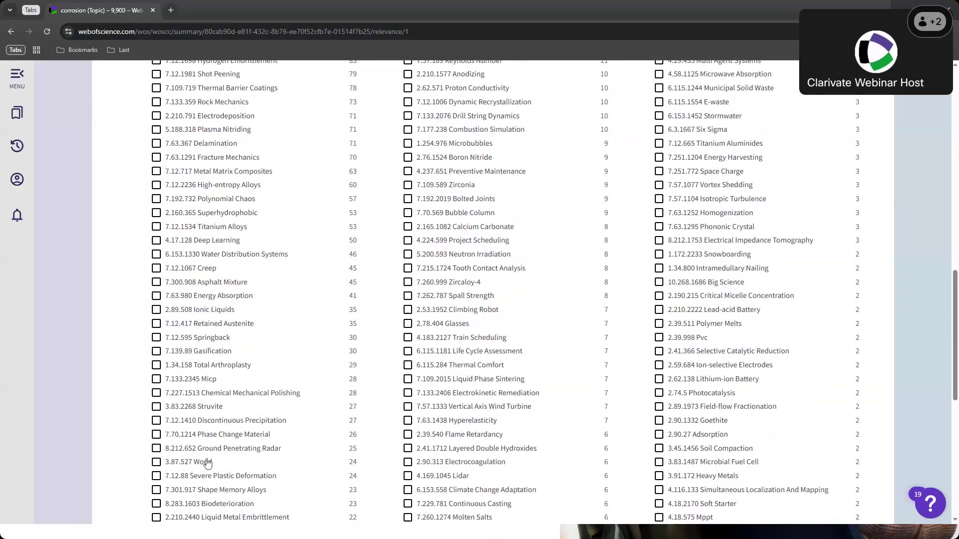
scroll(421, 413, up, 7)
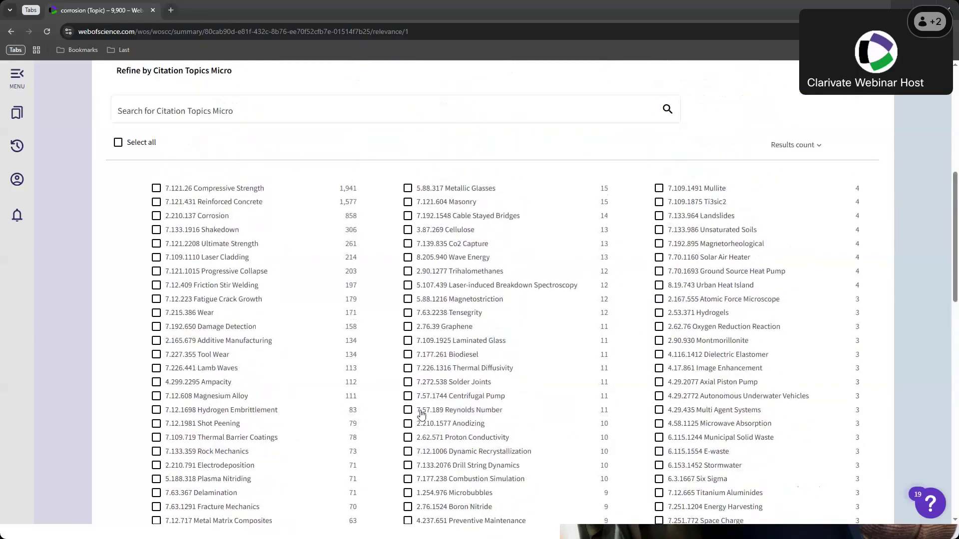
scroll(421, 414, up, 4)
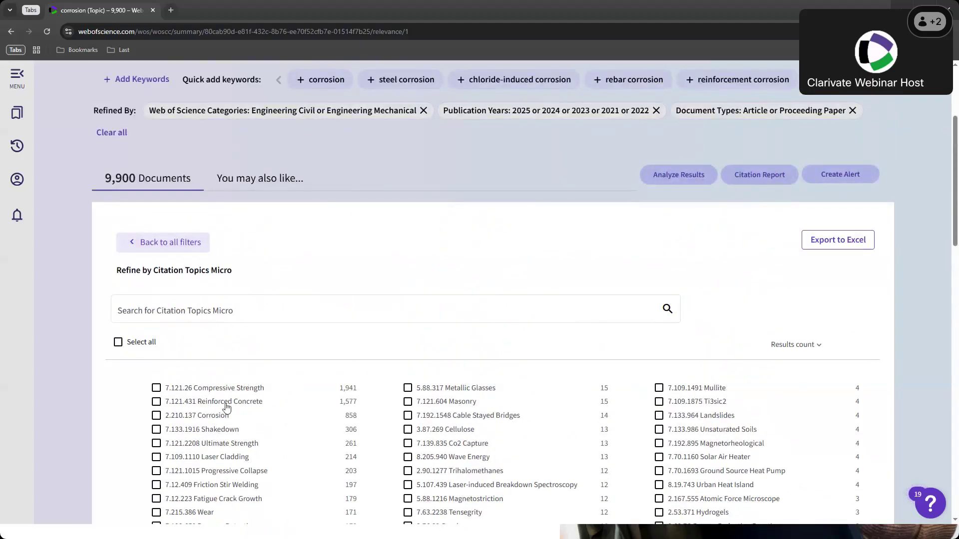
Refine the results to the Citation Topics Micro value 2.210.137 Corrosion.
click(157, 415)
scroll(818, 290, down, 3)
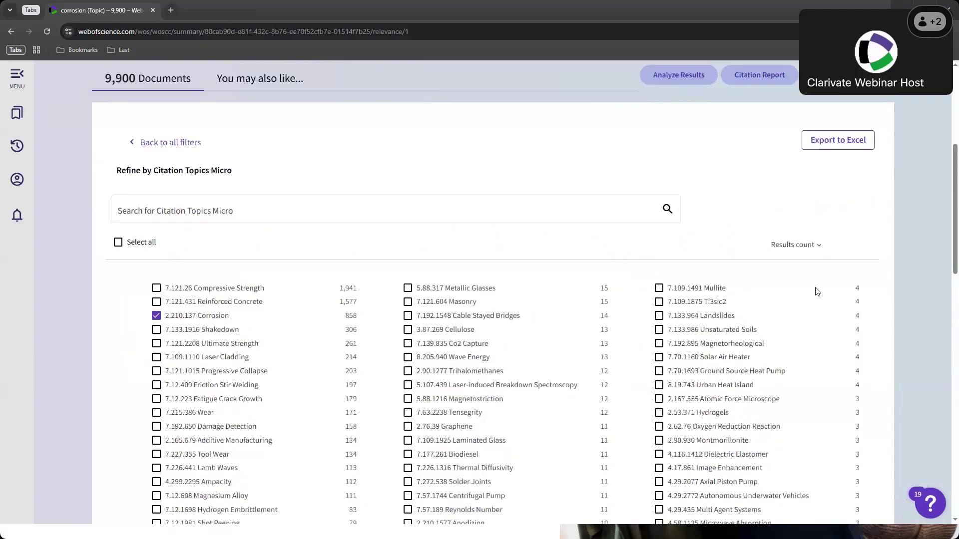
scroll(920, 296, down, 5)
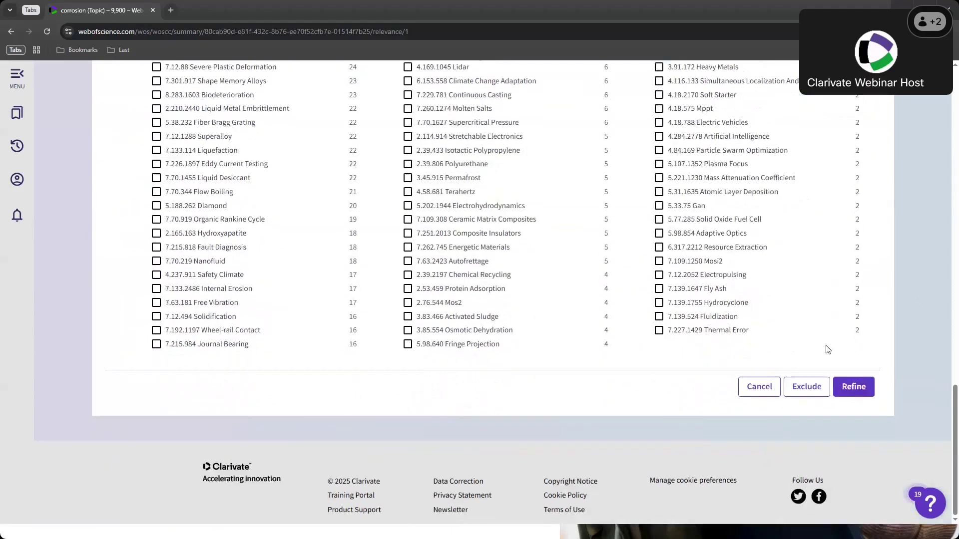
click(852, 387)
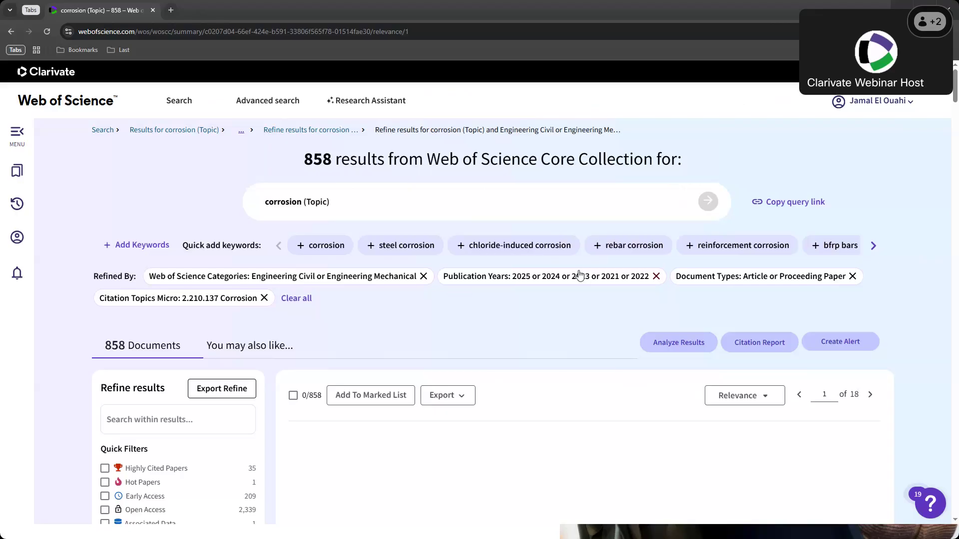
Refine the results to Highly Cited Papers.
drag(302, 158, 329, 151)
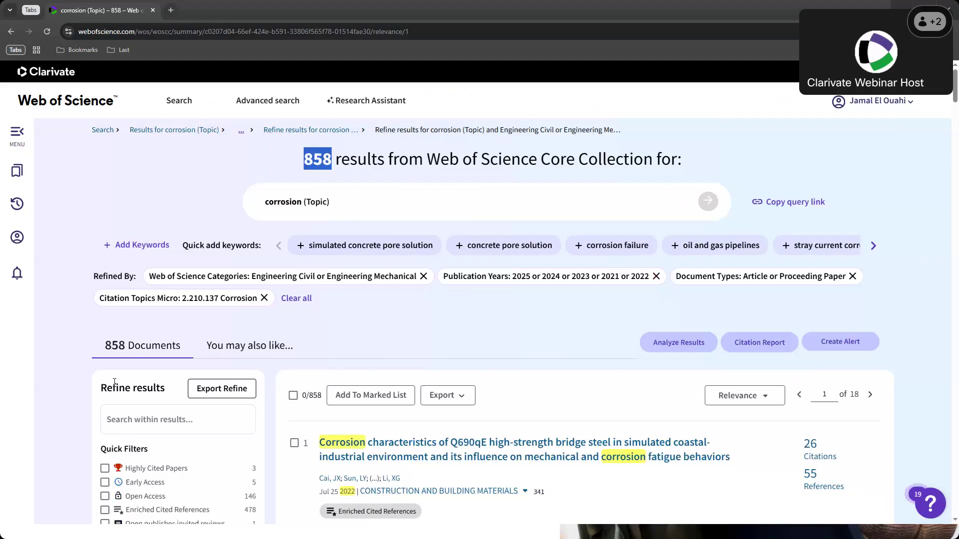
scroll(115, 383, down, 3)
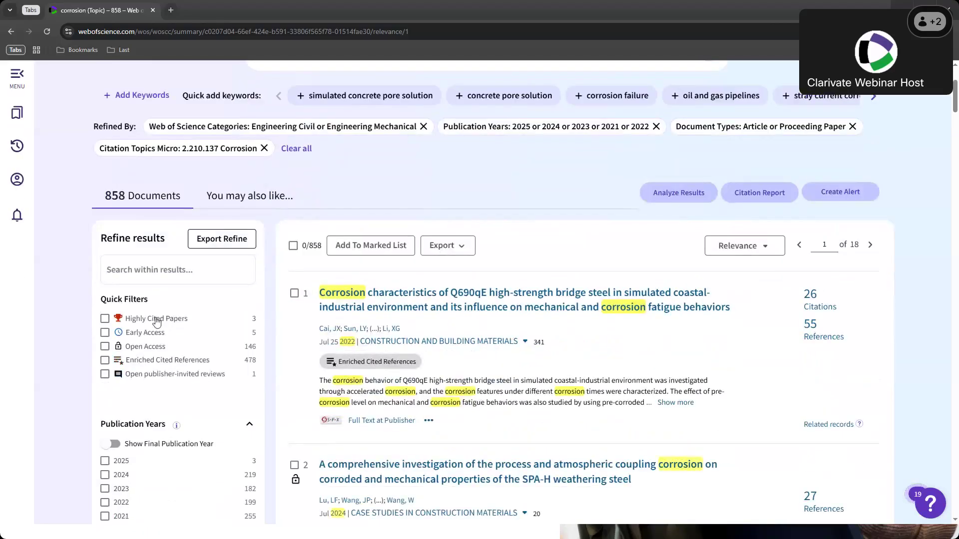
click(156, 320)
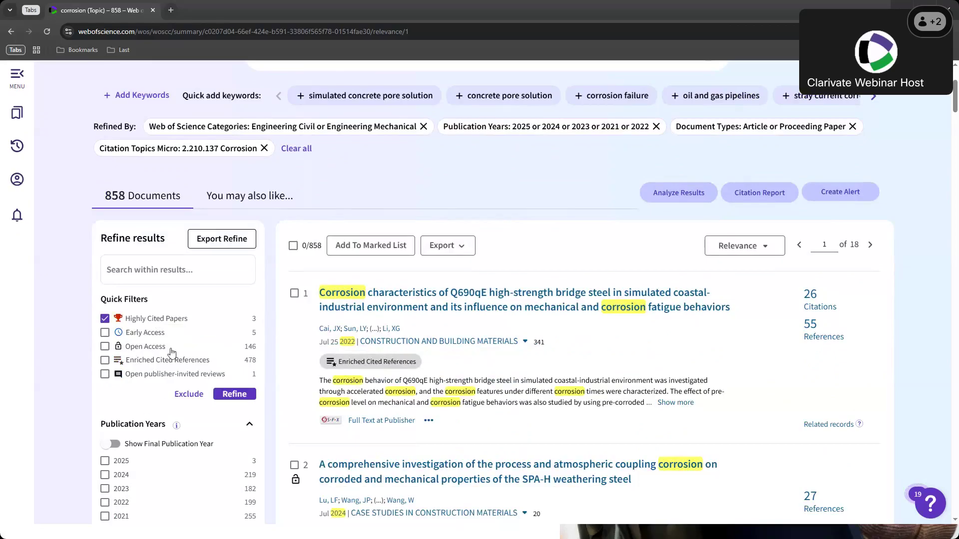
click(220, 395)
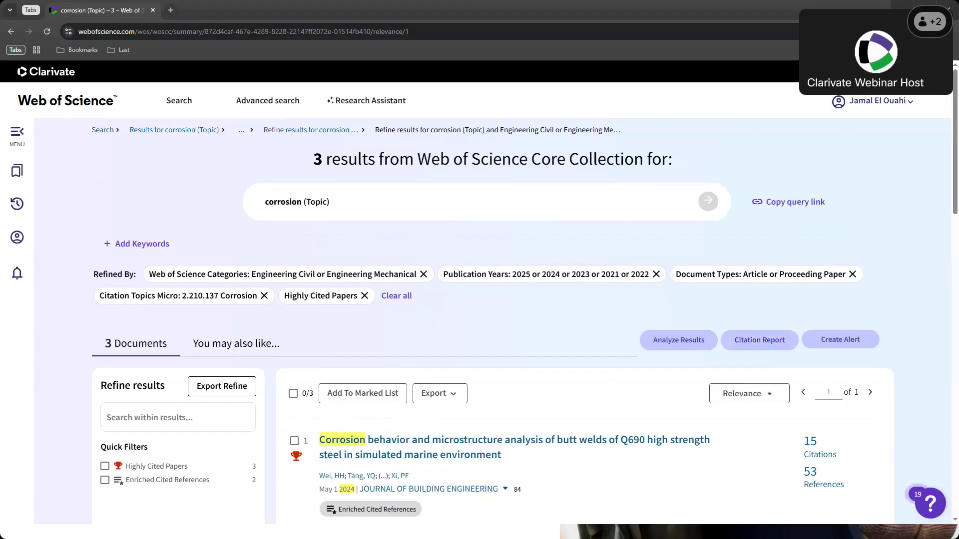
View the explanation of the highly cited status for the first paper in the results, and close it.
scroll(464, 351, down, 4)
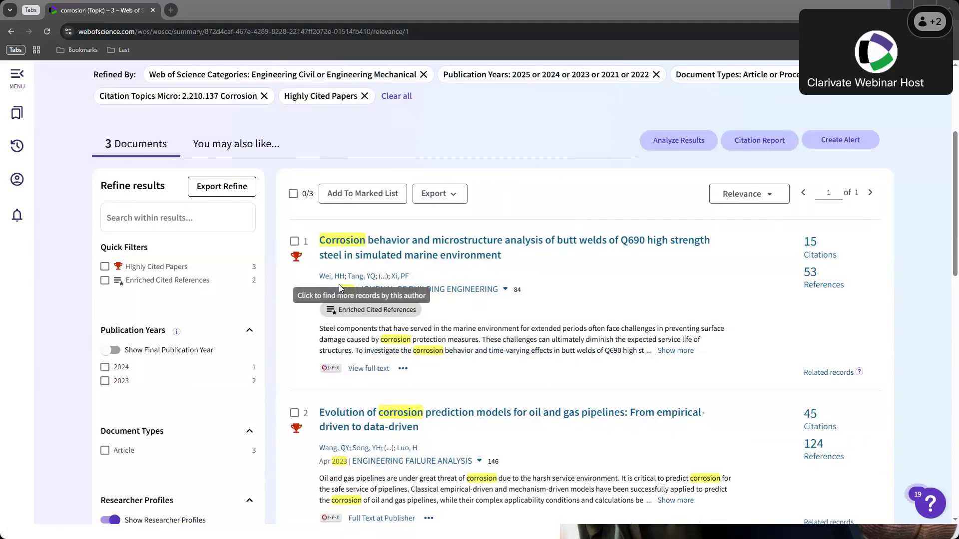
mouse_move(405, 310)
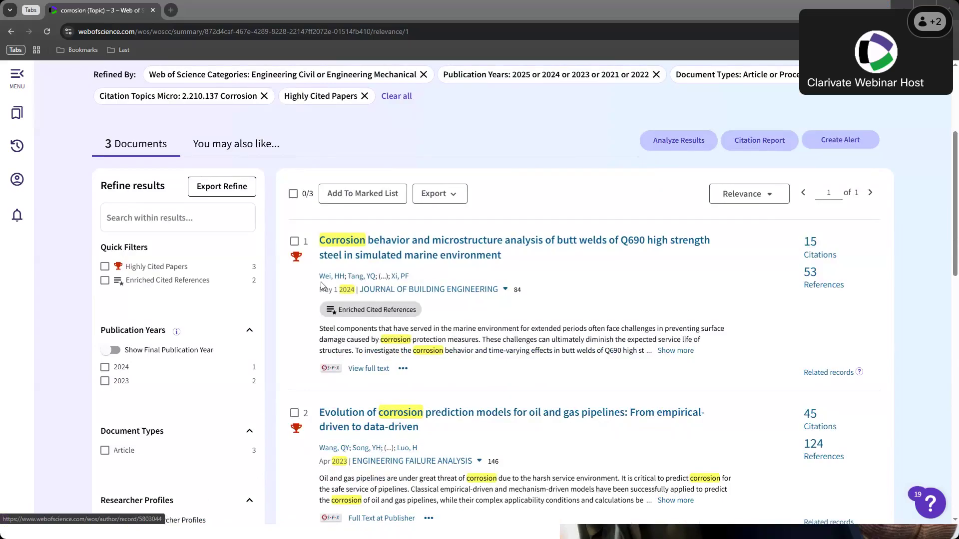
click(296, 258)
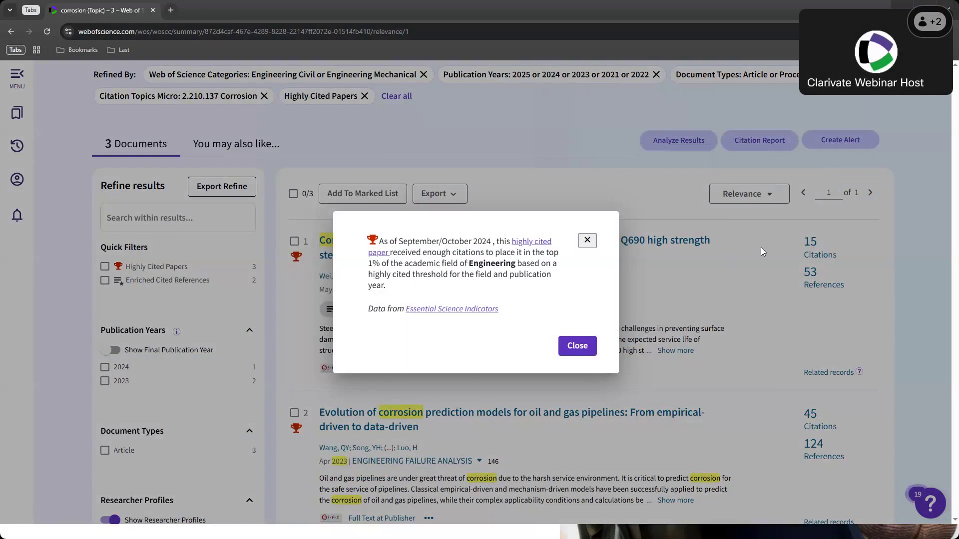
click(588, 240)
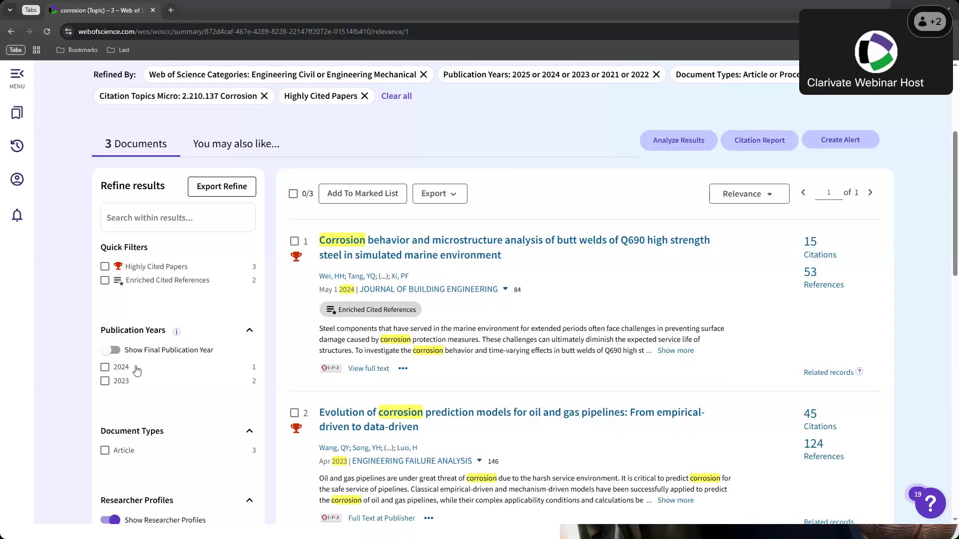
Look through the remaining filters and the list of highly cited corrosion papers.
scroll(137, 369, down, 10)
scroll(137, 369, up, 3)
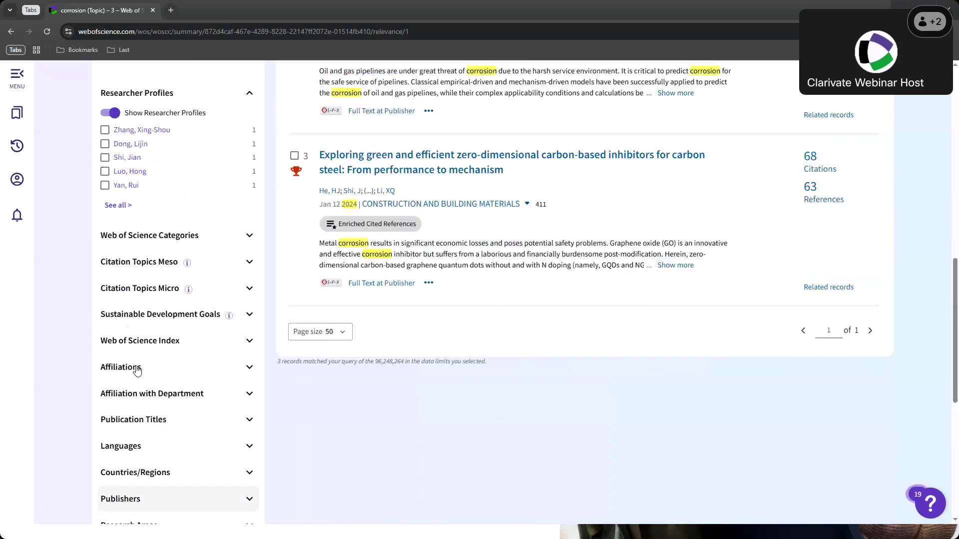
scroll(137, 369, up, 4)
scroll(137, 370, up, 6)
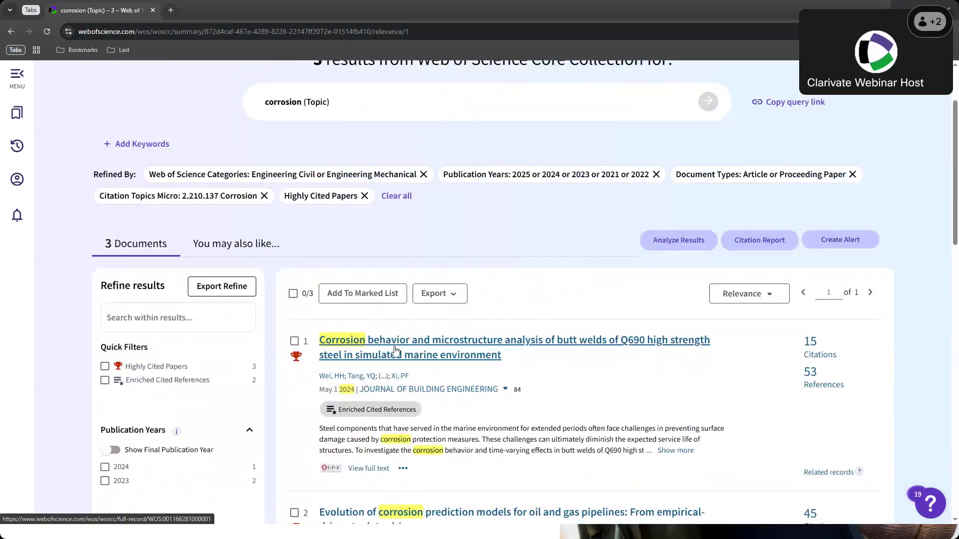
Open the record of the first highly cited corrosion paper and examine its abstract, keywords, author information, citation topics and categories.
click(356, 360)
scroll(399, 349, down, 9)
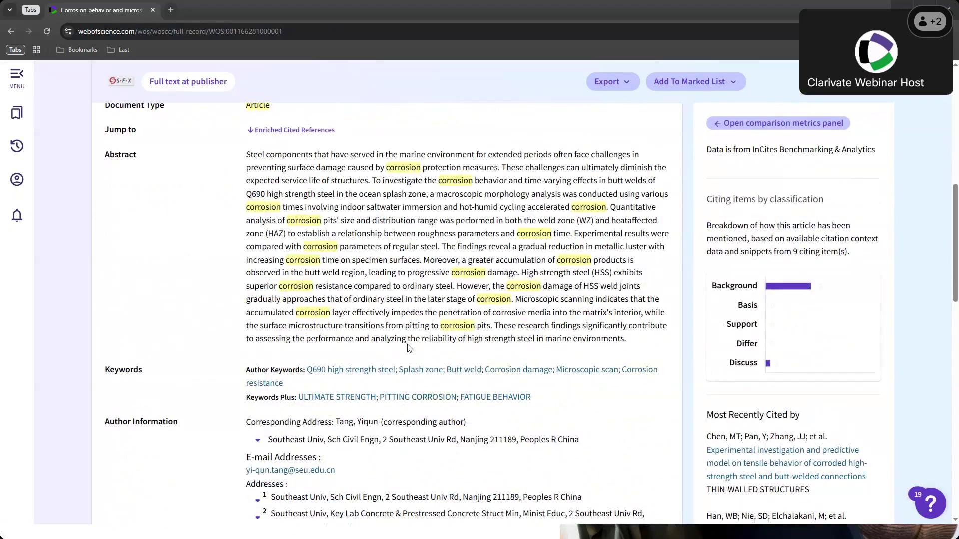
scroll(408, 348, down, 4)
scroll(409, 344, up, 10)
scroll(409, 345, down, 9)
scroll(408, 345, down, 1)
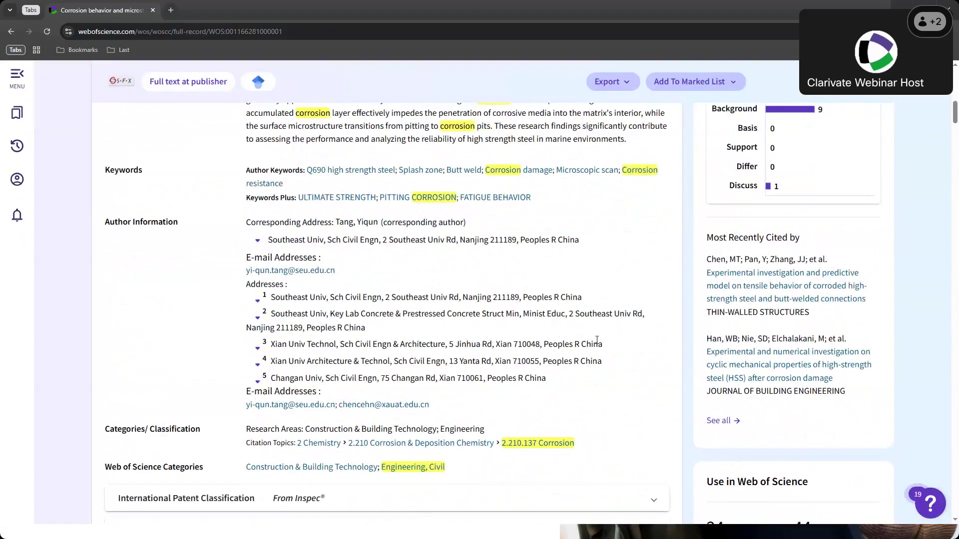
scroll(519, 373, down, 1)
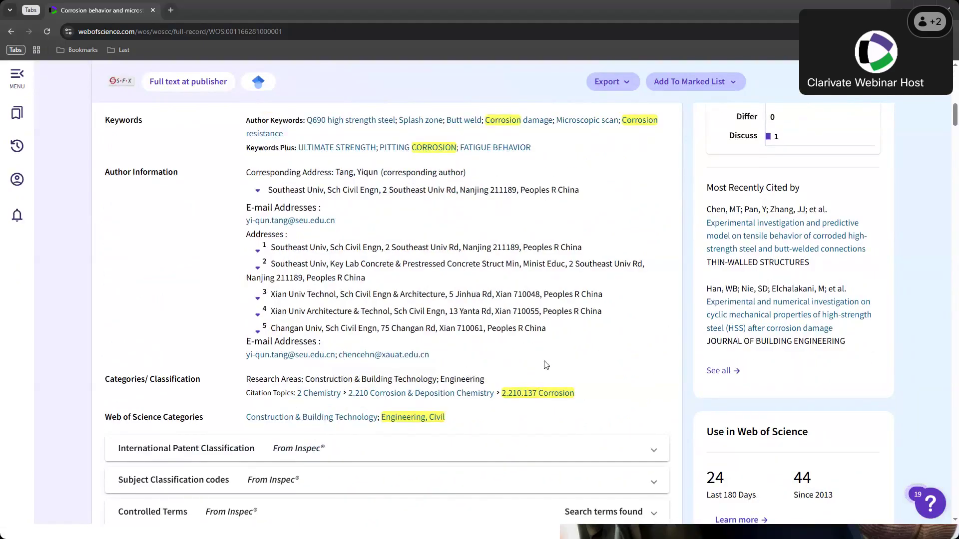
scroll(546, 365, up, 12)
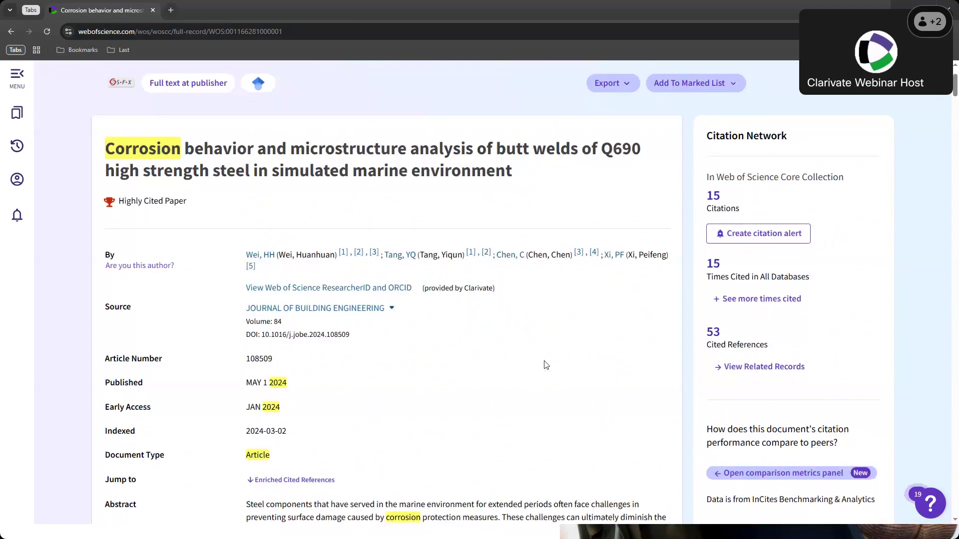
scroll(545, 365, up, 2)
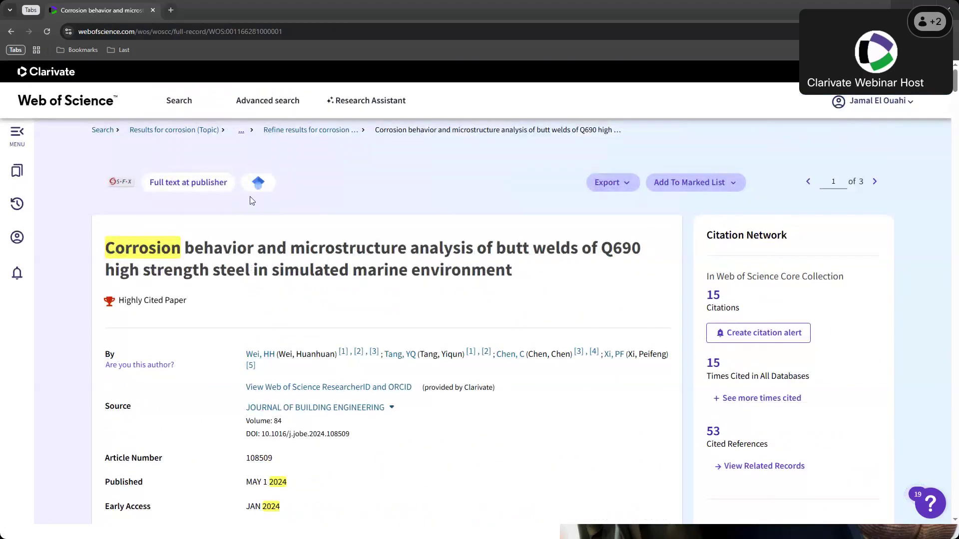
View the paper's full-text page at the publisher and its institutional access option, and return to the refined search results.
click(193, 188)
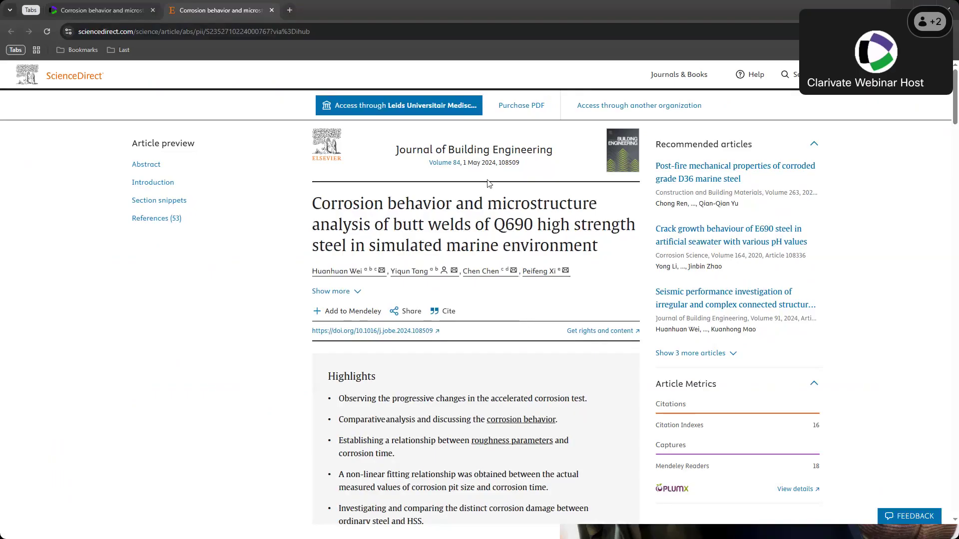
click(413, 111)
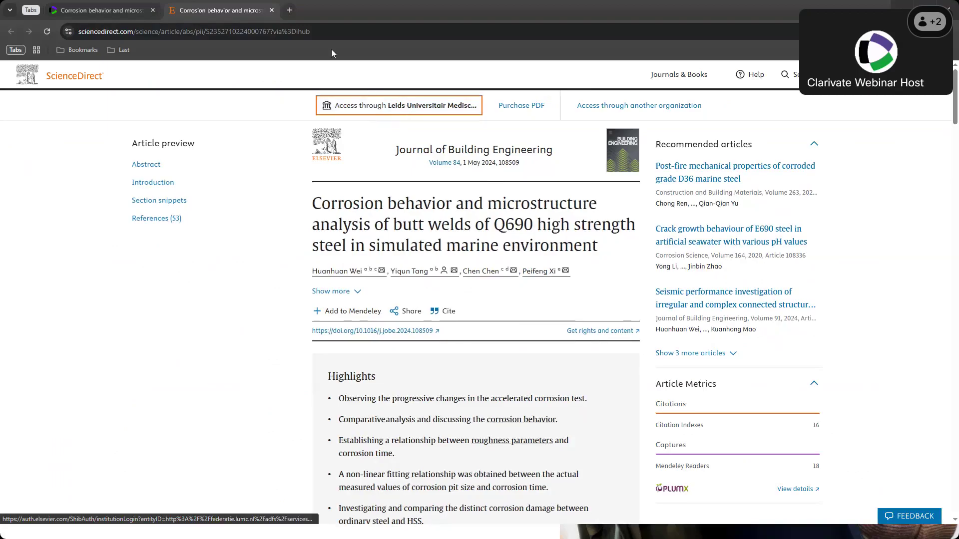
click(271, 10)
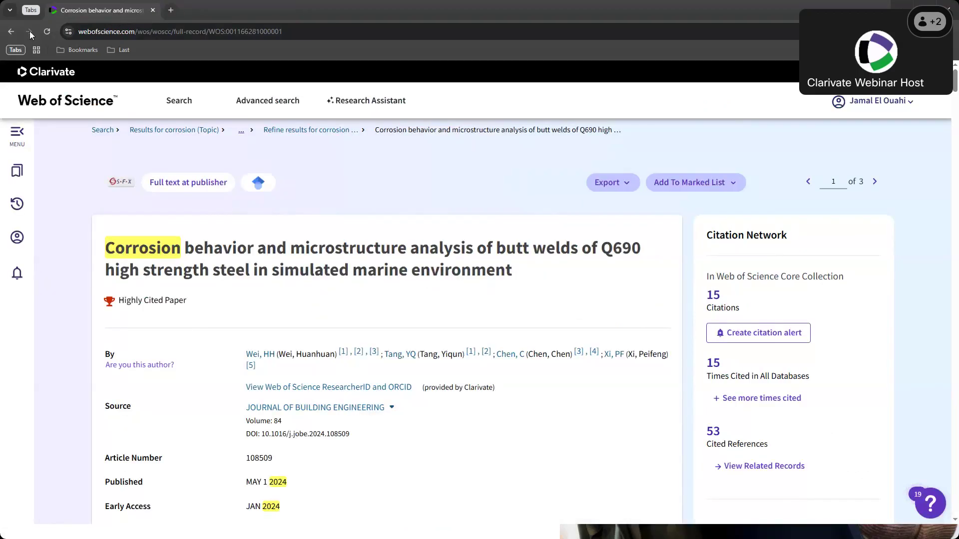
click(11, 31)
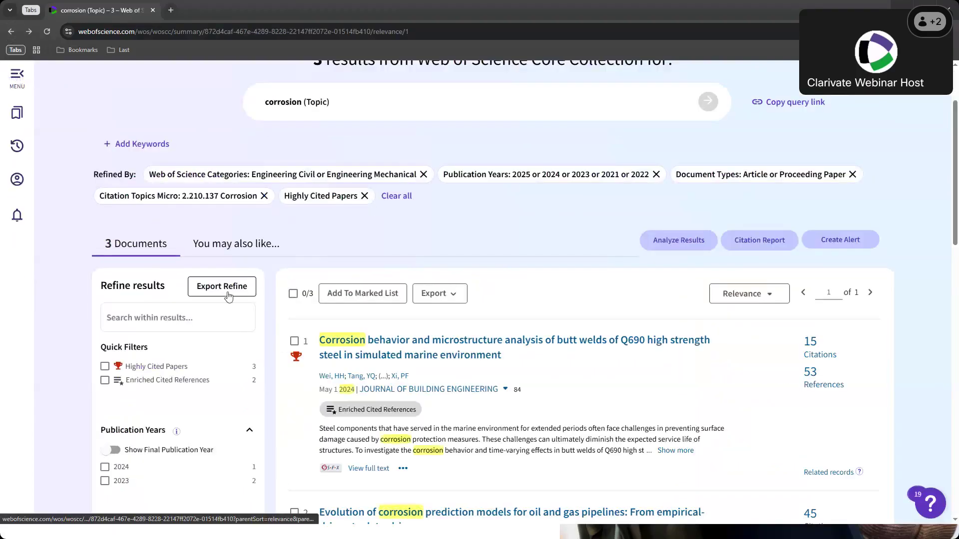
Remove the Highly Cited Papers refinement from the corrosion search.
scroll(228, 296, down, 10)
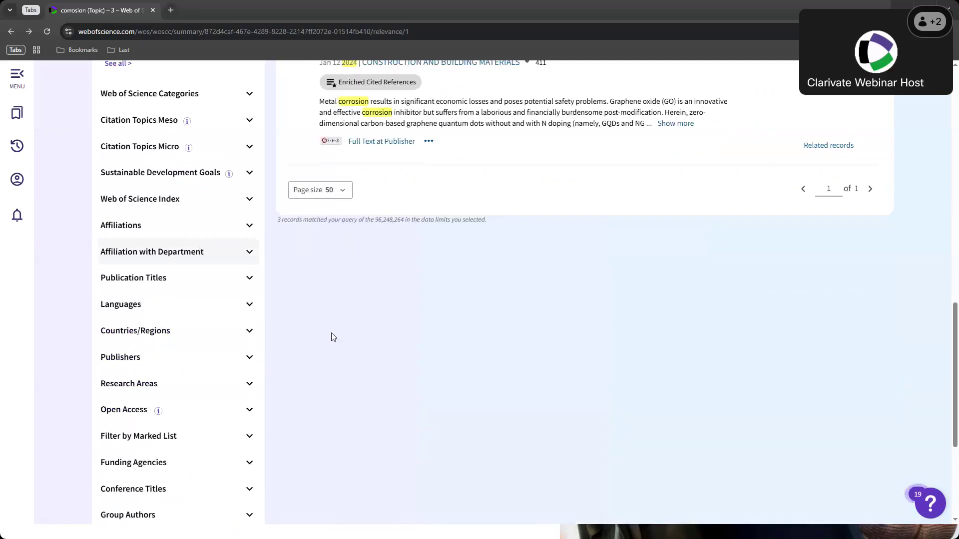
scroll(332, 335, up, 10)
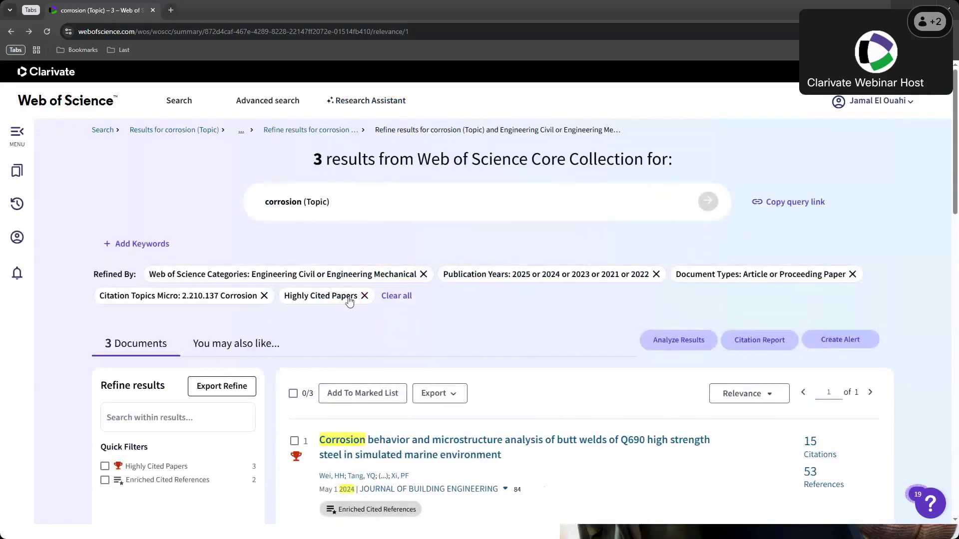
click(365, 296)
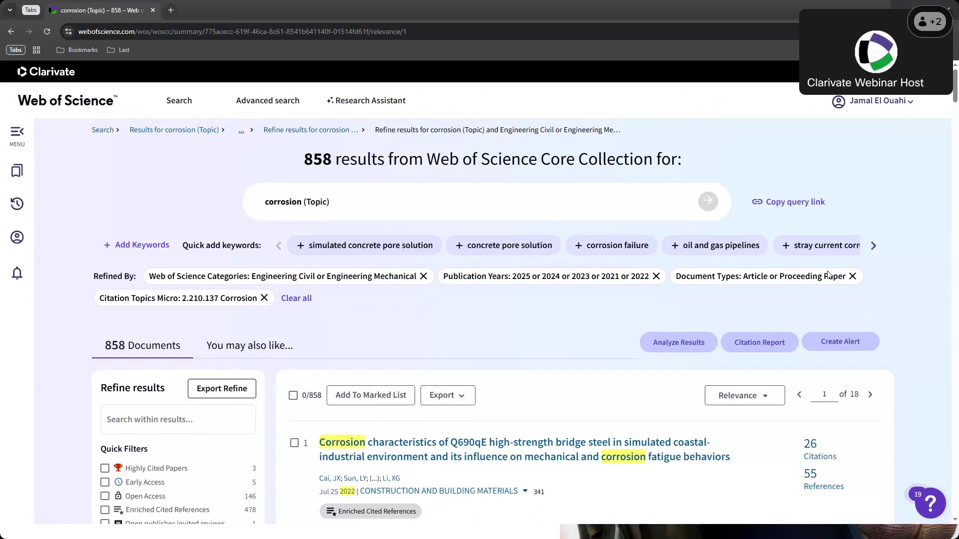
Expand the Affiliations filter to view the institutions publishing on corrosion.
scroll(189, 302, down, 10)
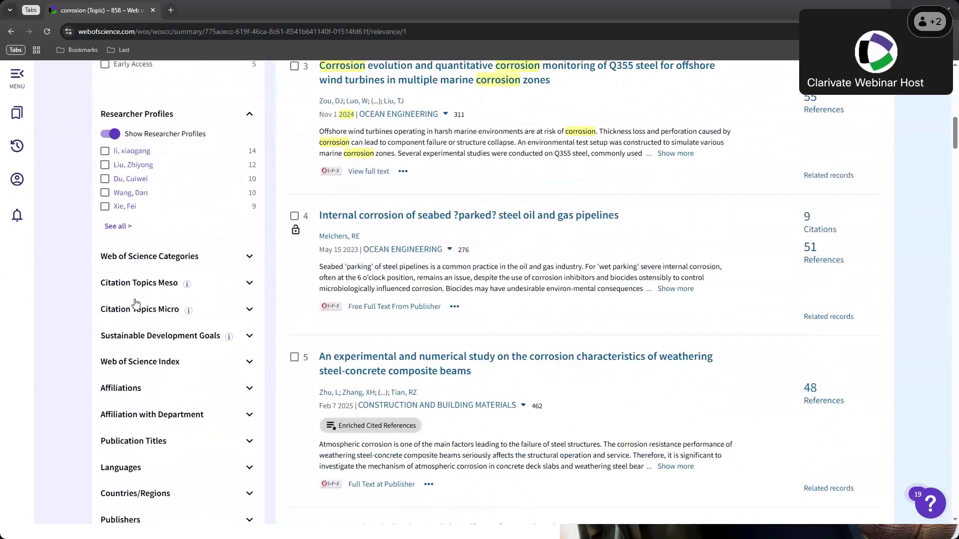
scroll(135, 304, down, 3)
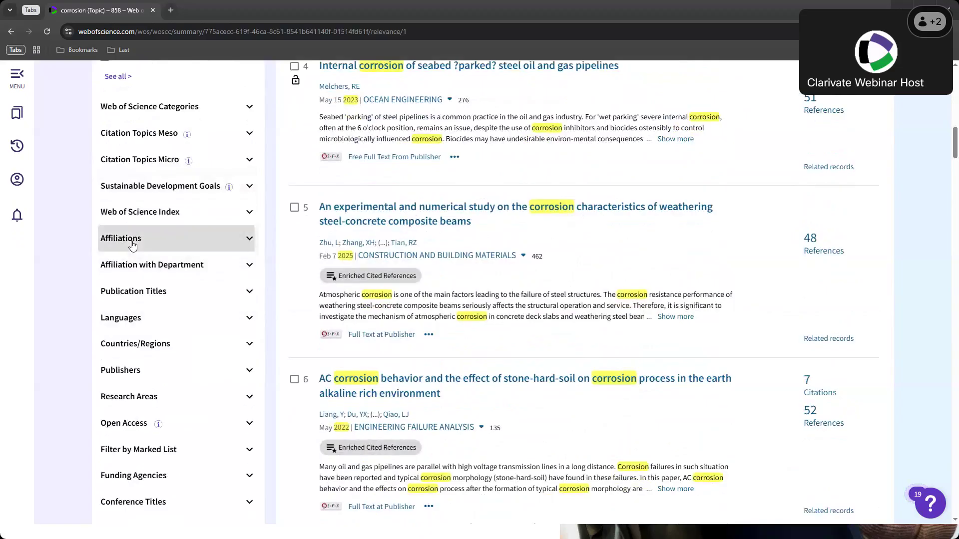
click(132, 245)
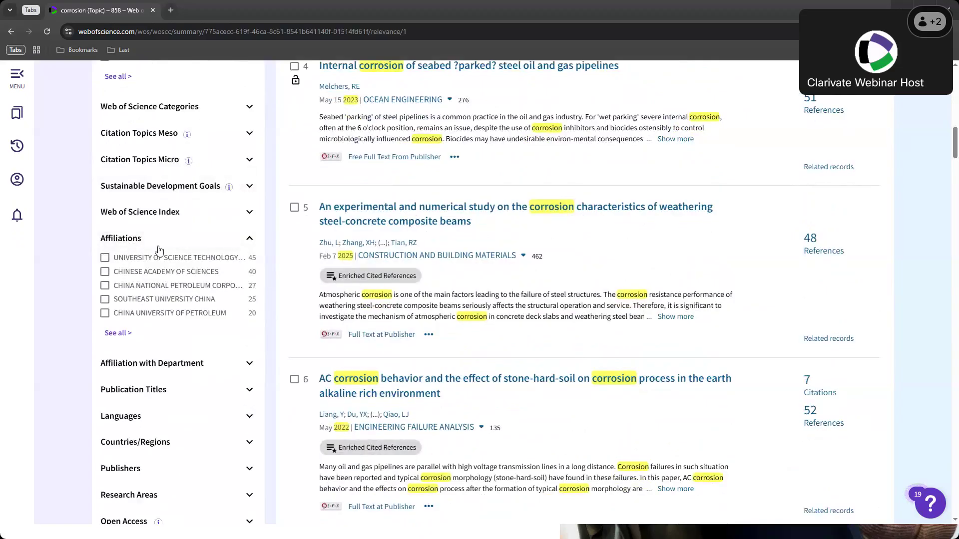
scroll(167, 285, down, 4)
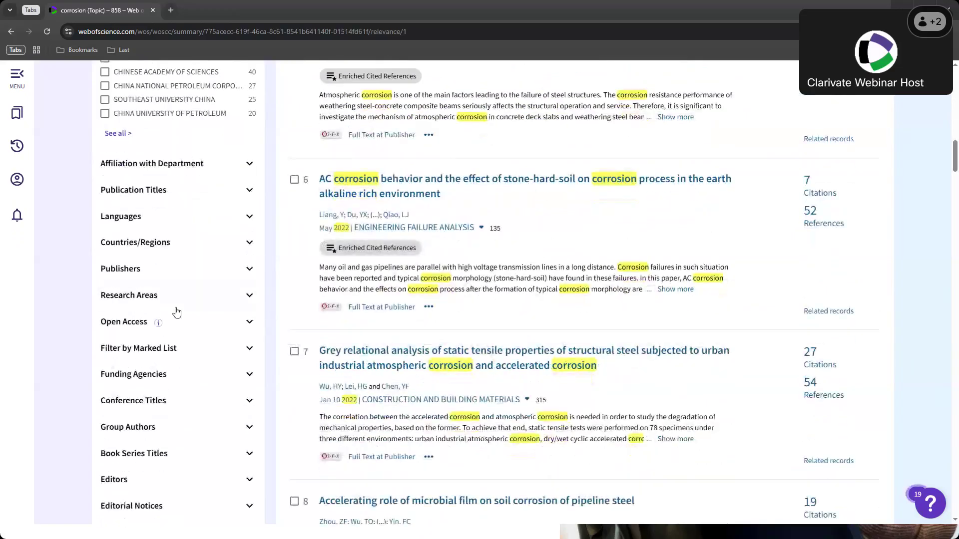
Refine the results to the Countries/Regions value MOROCCO from the full list of countries.
click(160, 251)
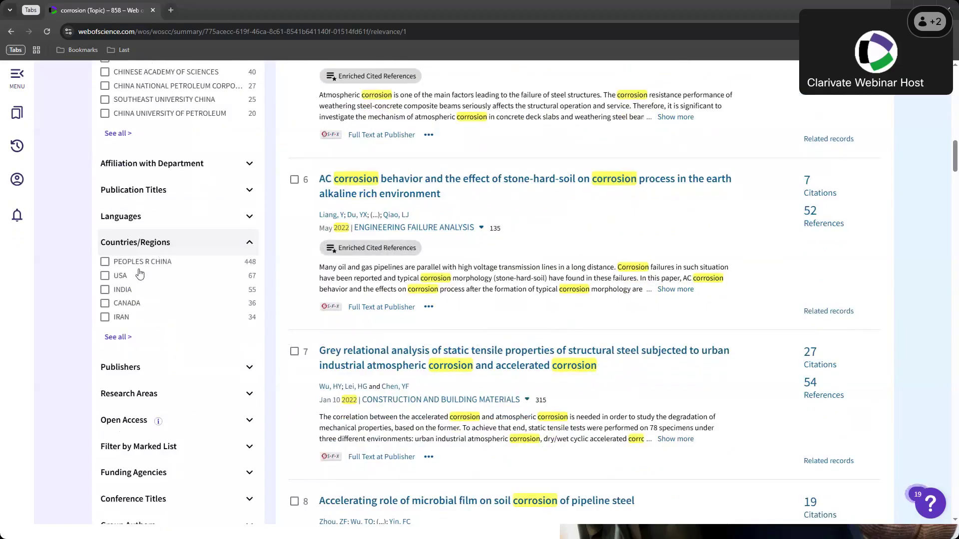
click(116, 338)
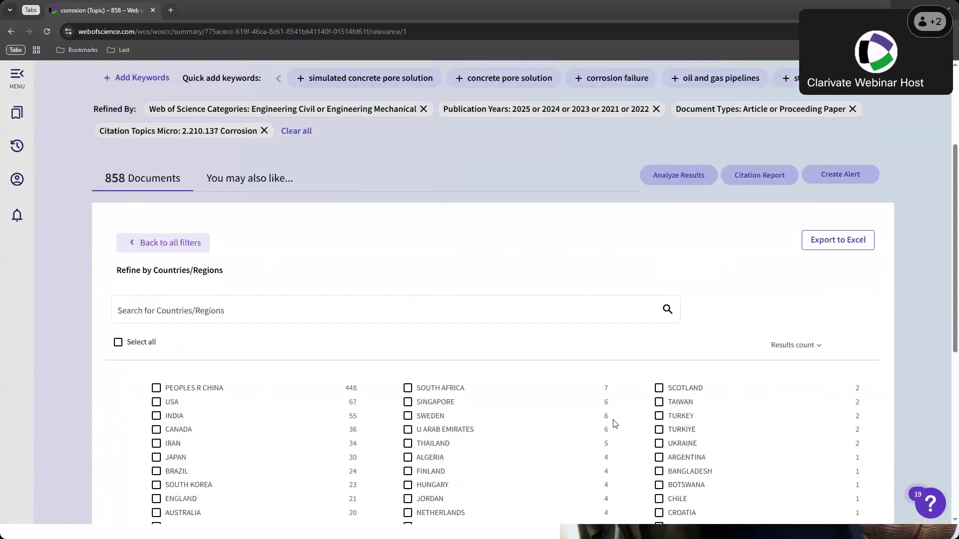
scroll(575, 402, down, 4)
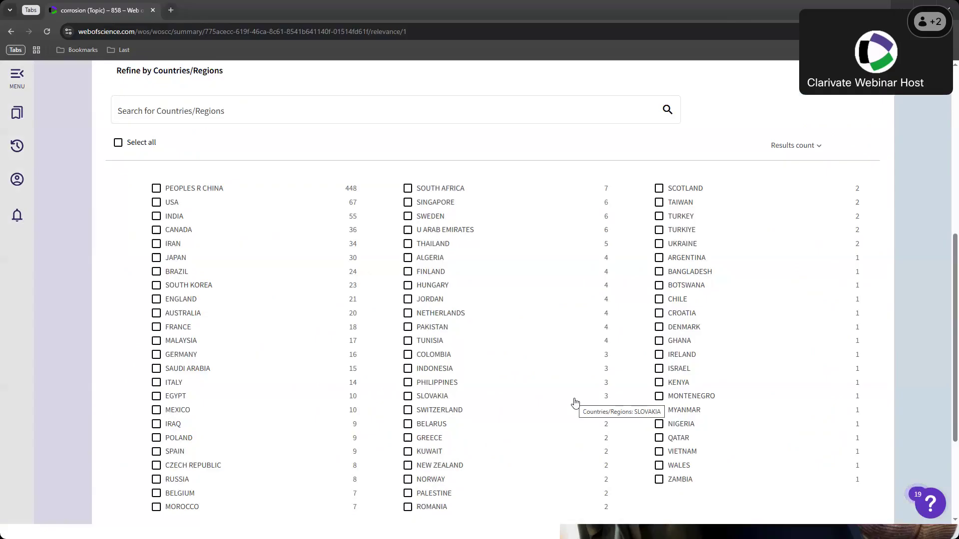
click(183, 507)
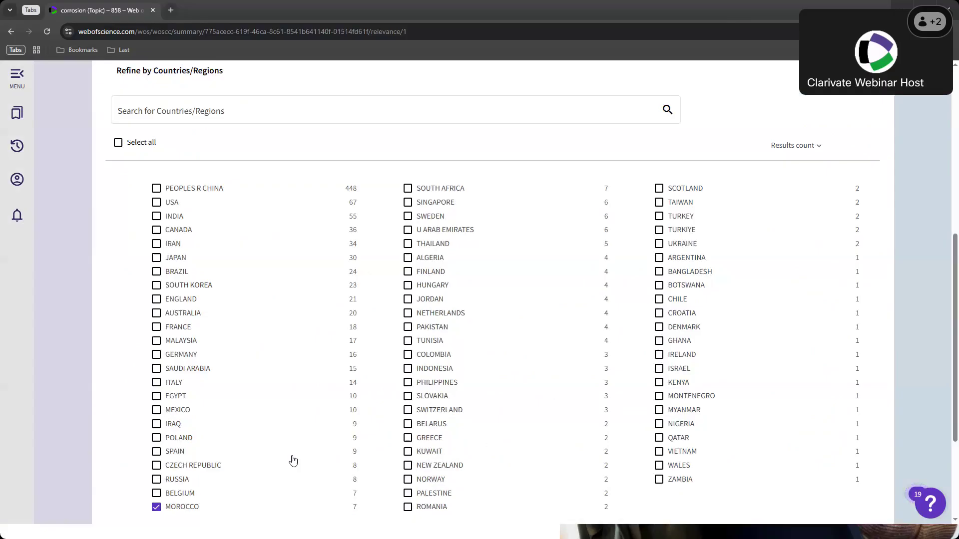
scroll(293, 460, down, 3)
click(855, 388)
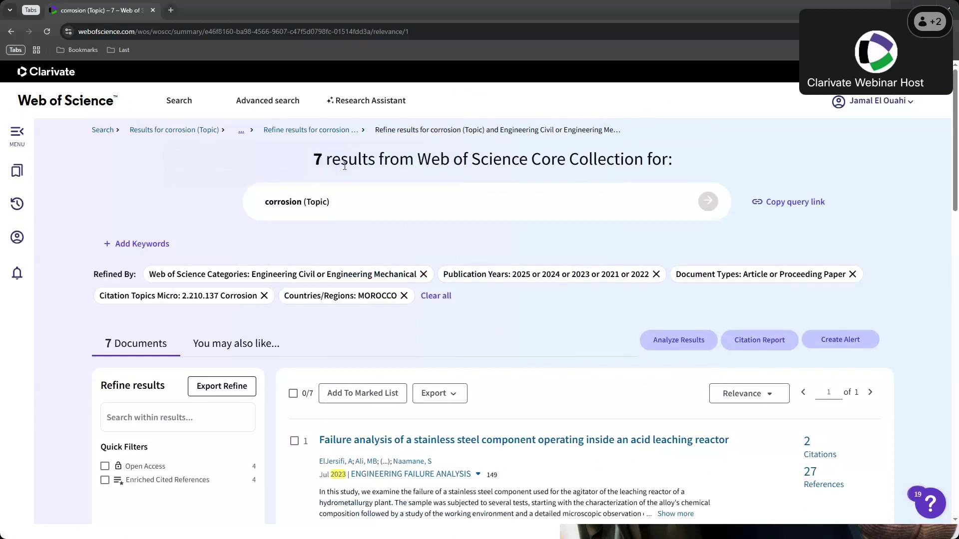
View the keywords and author information in the record of the stainless steel failure analysis paper, and return to the results.
scroll(552, 420, down, 4)
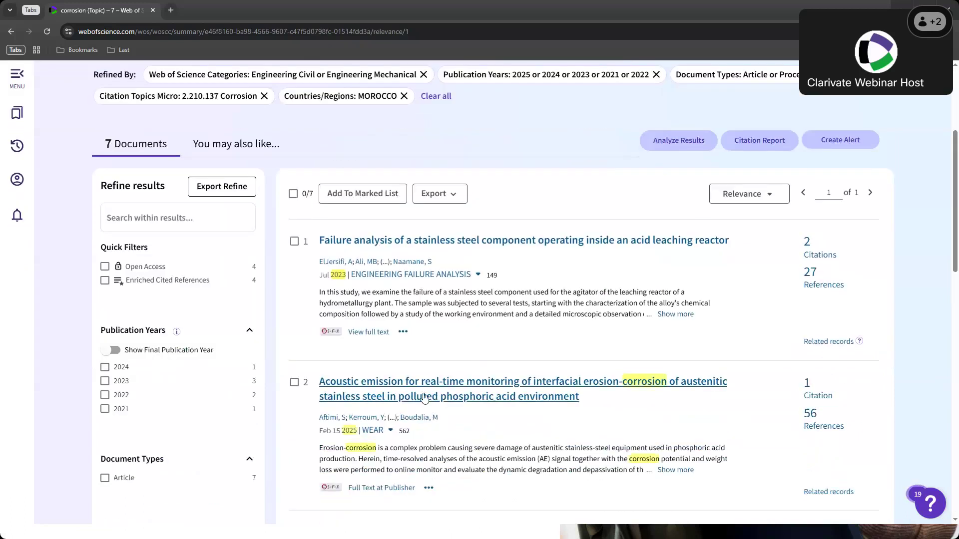
click(363, 241)
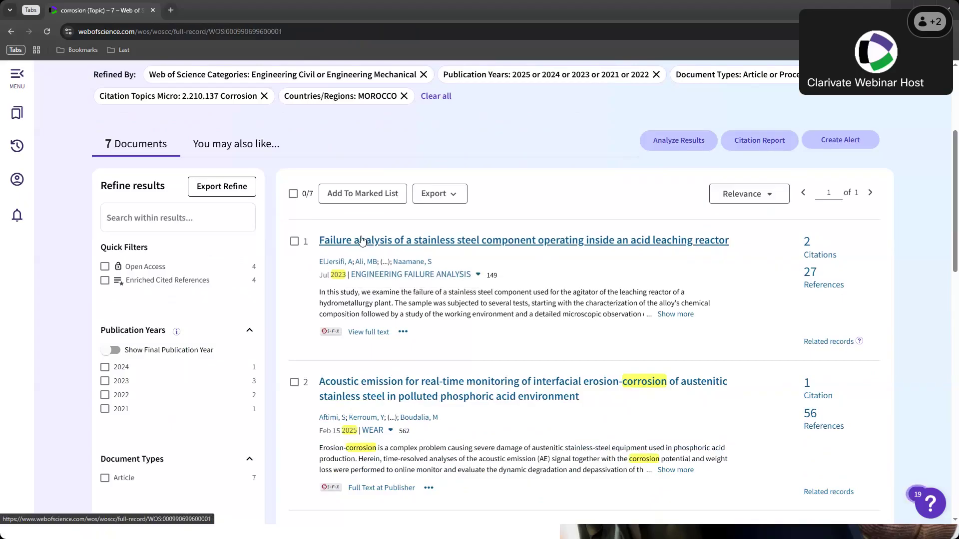
scroll(482, 390, down, 15)
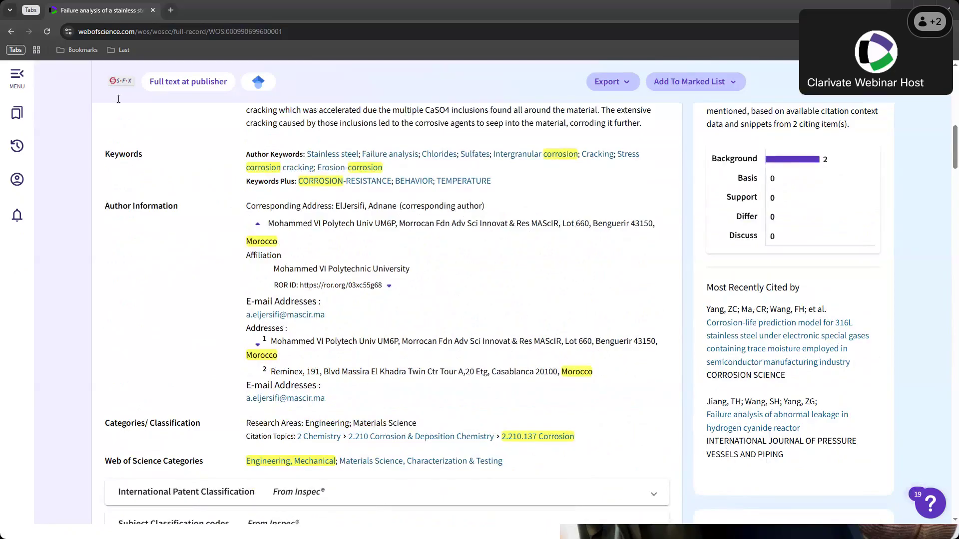
scroll(255, 210, up, 1)
scroll(400, 398, down, 1)
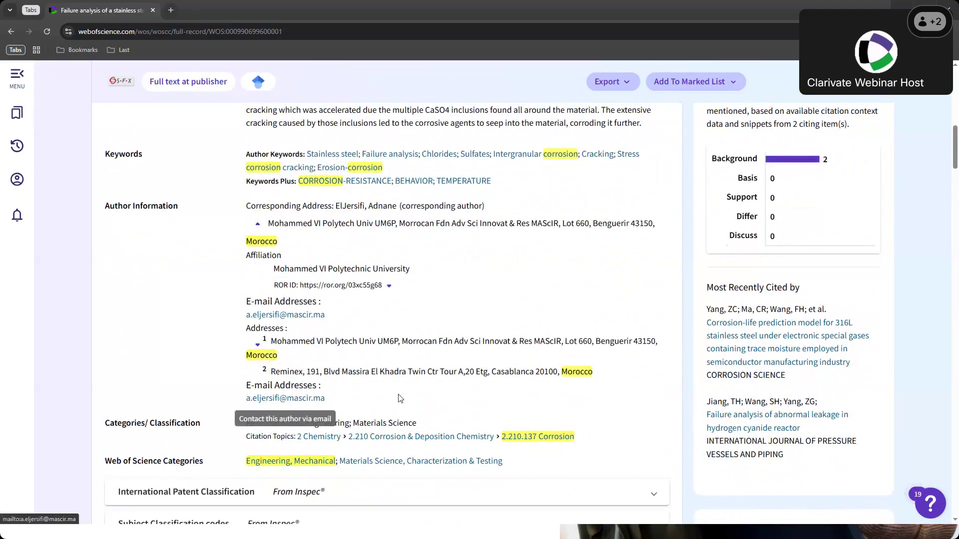
scroll(400, 398, up, 15)
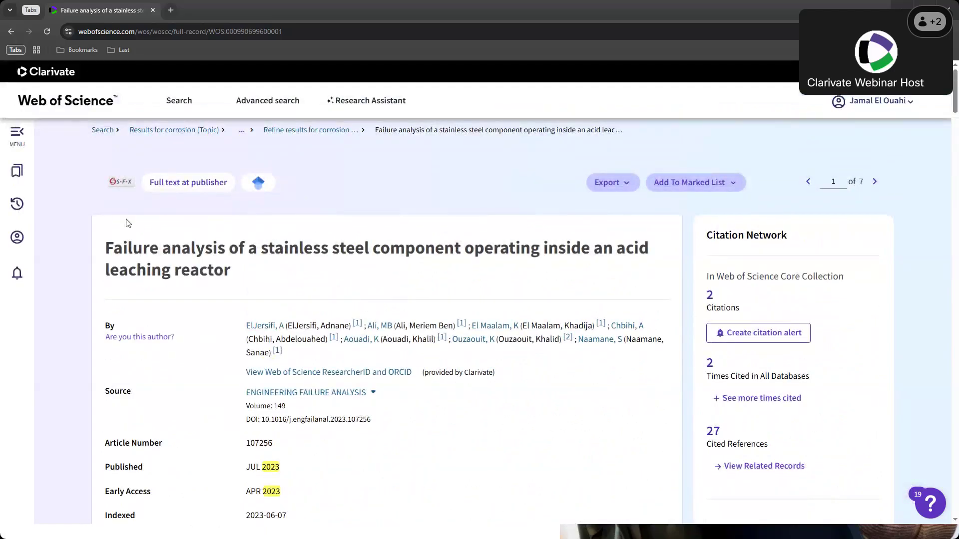
click(11, 32)
Expand the Countries/Regions filter to examine which countries collaborate on the Moroccan corrosion papers.
scroll(190, 285, down, 5)
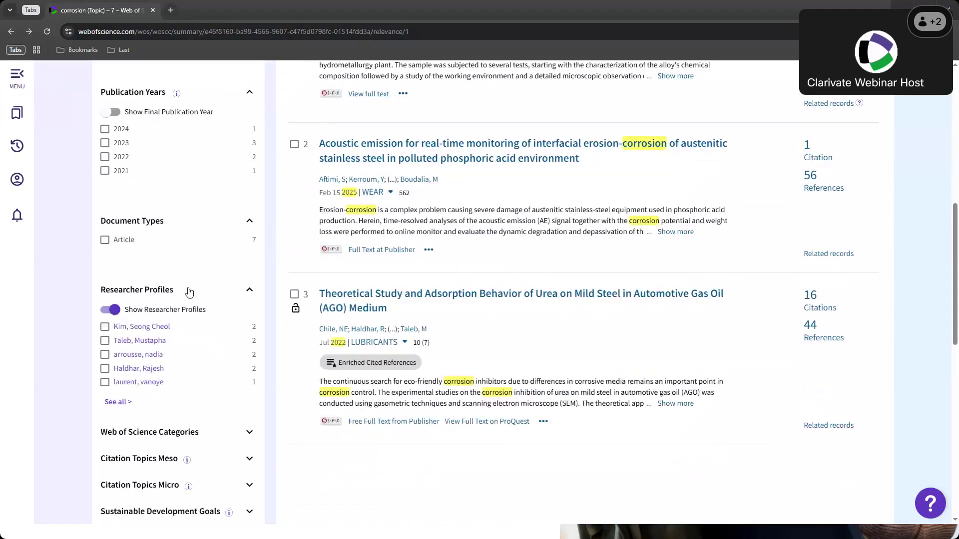
scroll(190, 292, down, 1)
scroll(239, 324, down, 4)
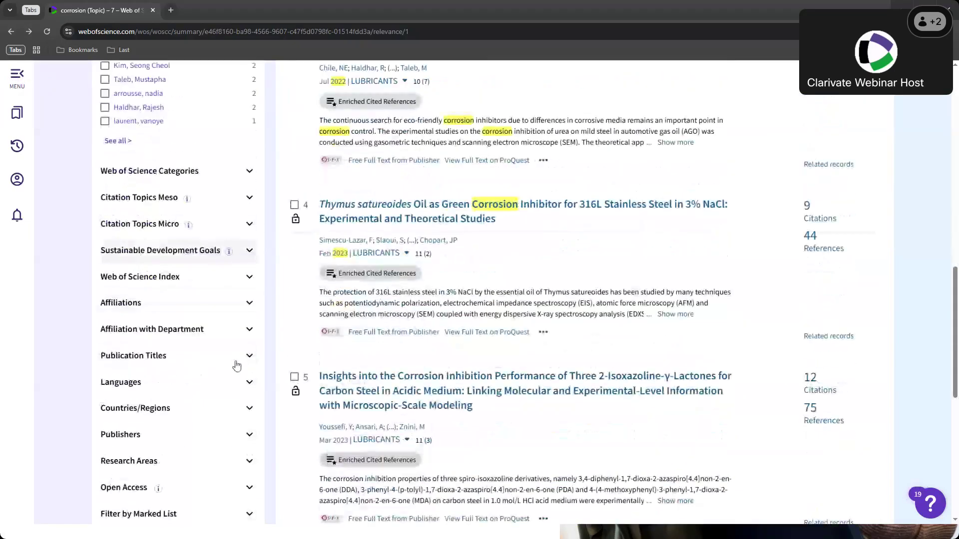
click(184, 400)
scroll(185, 401, down, 1)
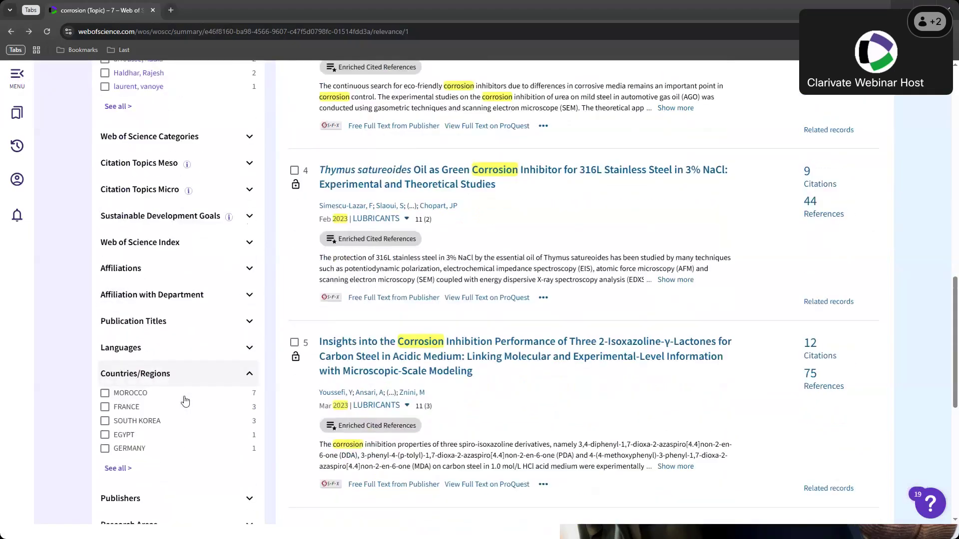
scroll(185, 401, down, 1)
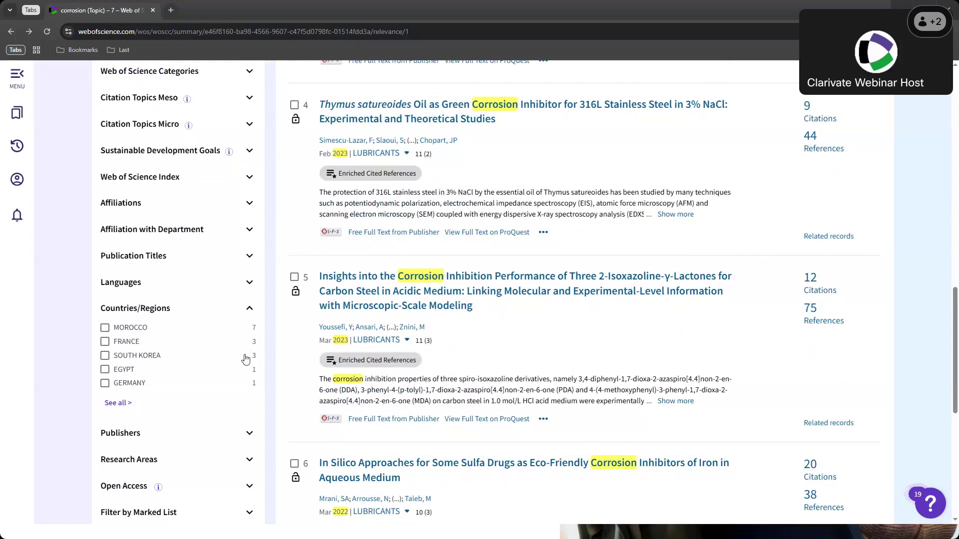
Reopen the stainless steel failure analysis record and examine the abstract, author affiliations and corresponding author's contact details.
scroll(235, 388, up, 7)
scroll(234, 392, up, 8)
click(469, 283)
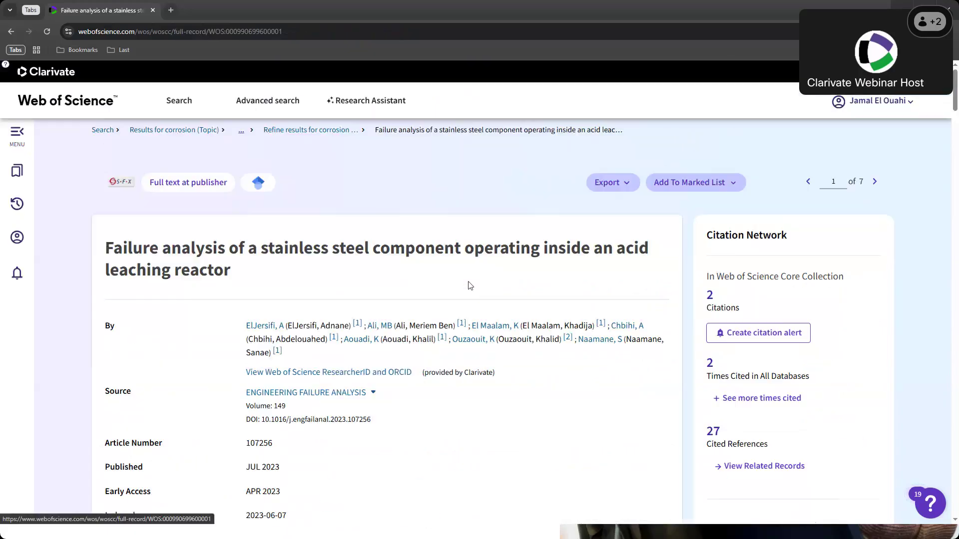
scroll(471, 376, down, 4)
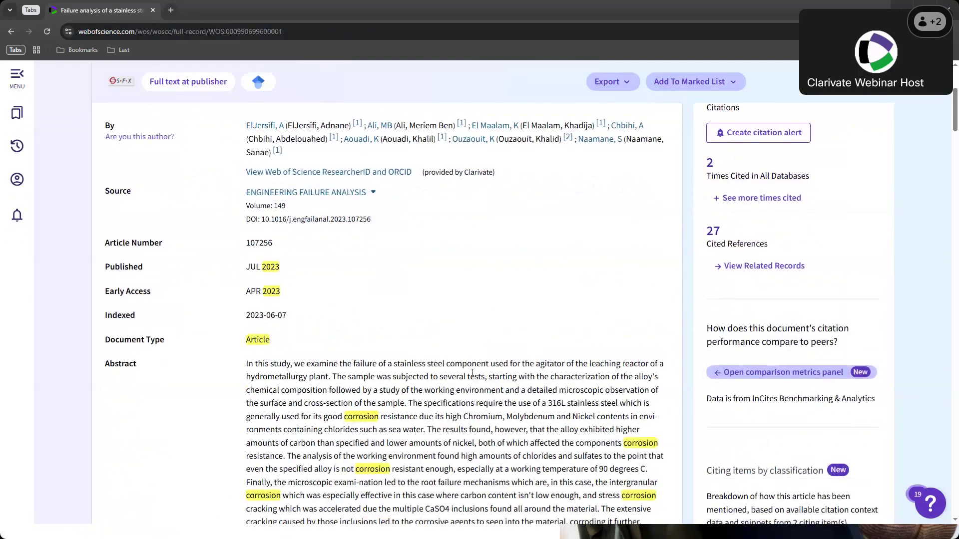
scroll(472, 373, down, 7)
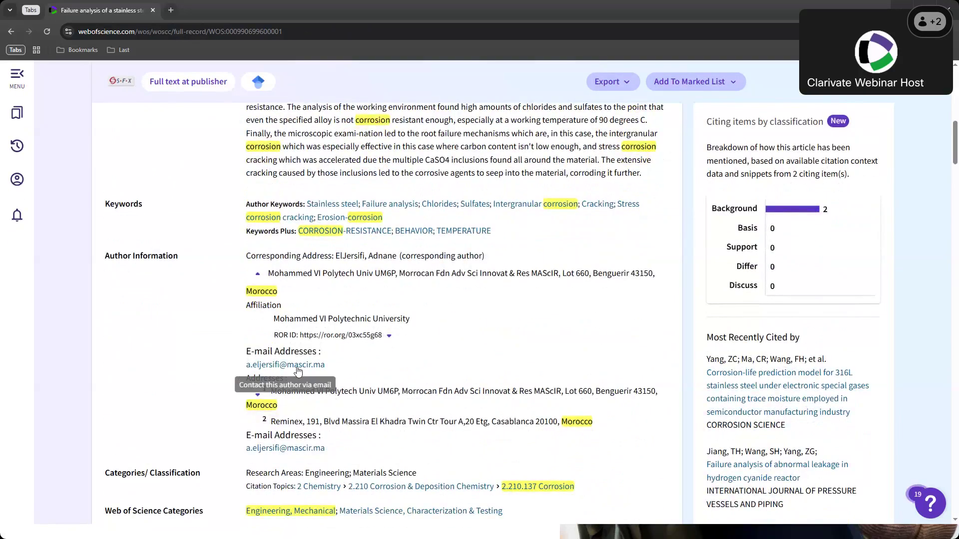
scroll(350, 349, up, 11)
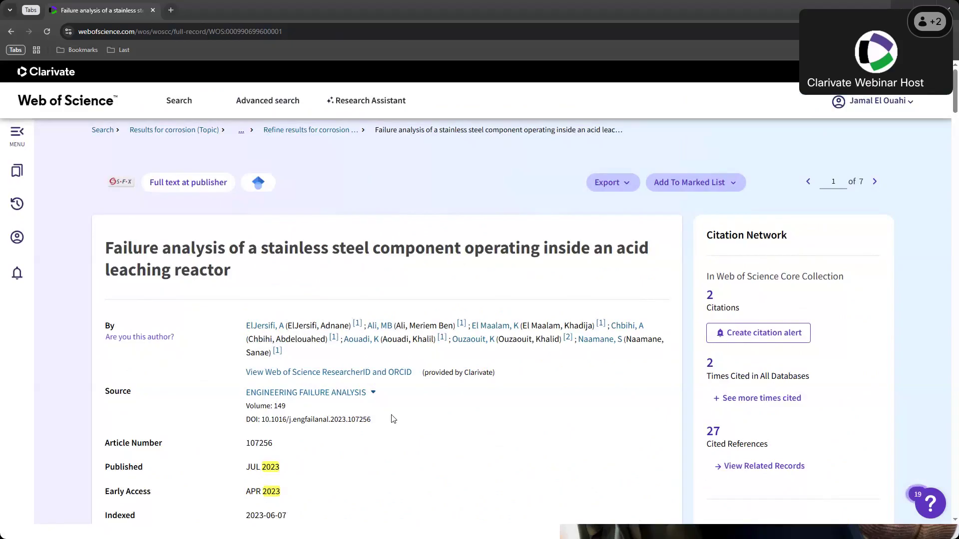
scroll(300, 415, down, 1)
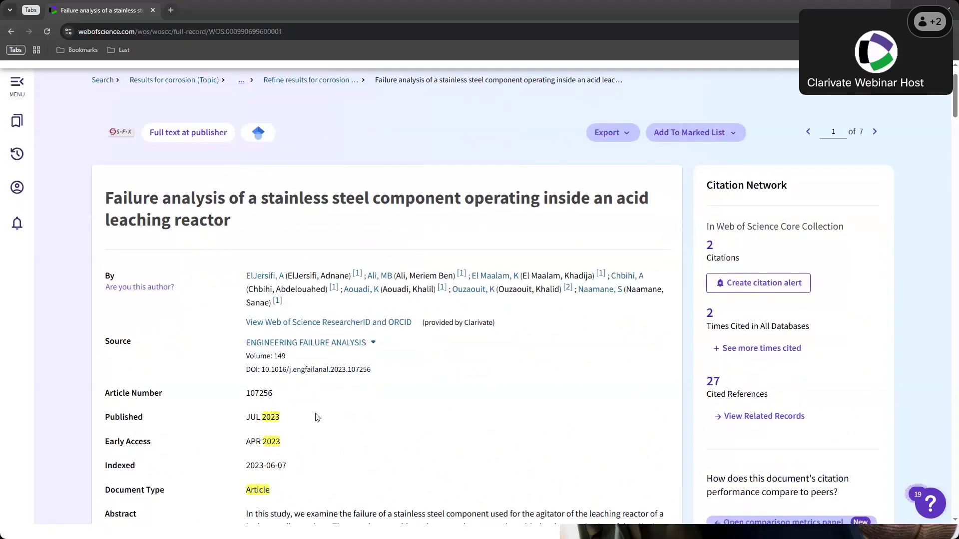
Examine the stainless steel failure analysis record's abstract, author information, classification and journal sections.
scroll(328, 418, down, 8)
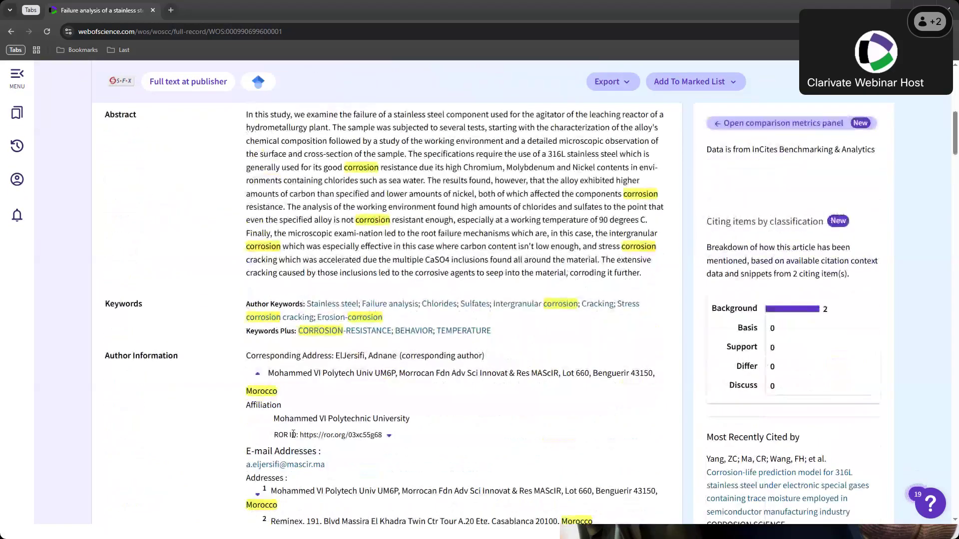
scroll(405, 429, down, 2)
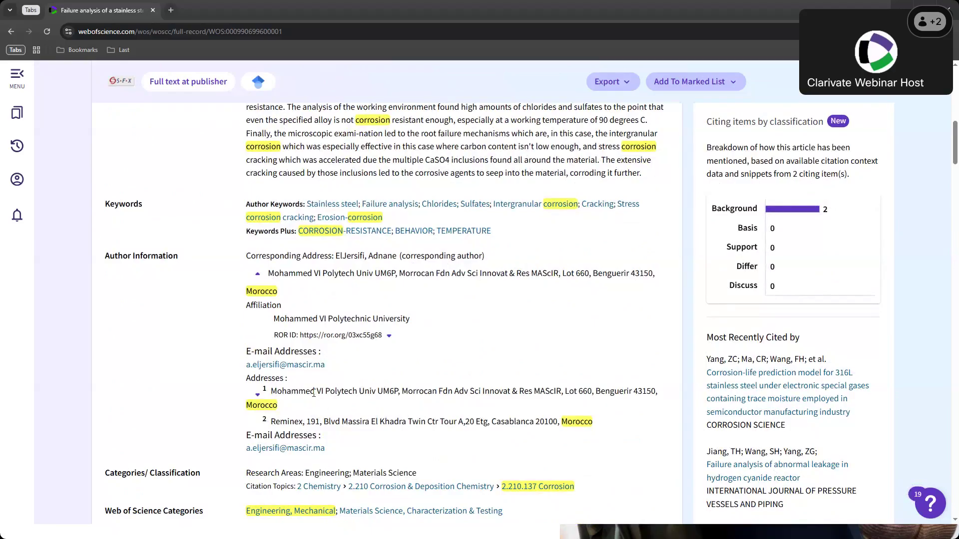
scroll(314, 393, up, 10)
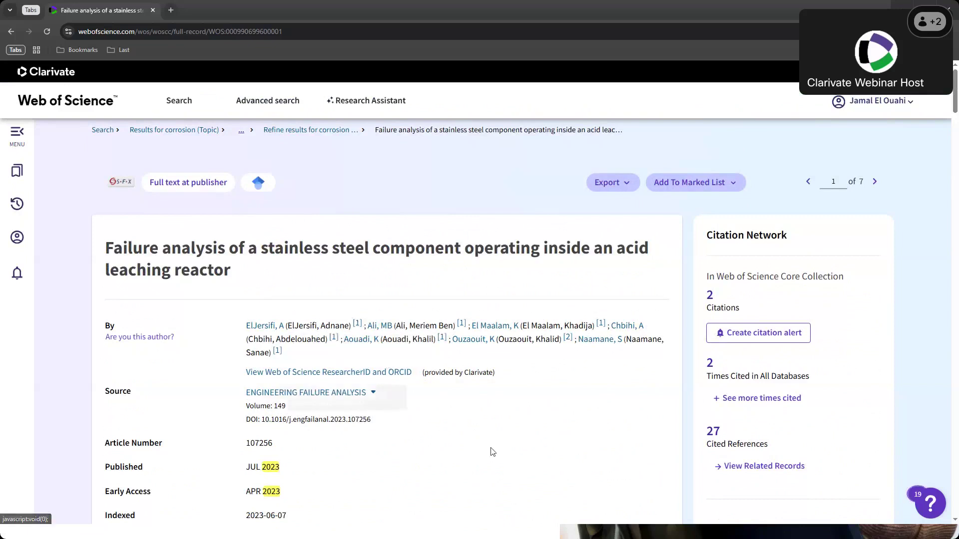
scroll(492, 450, down, 8)
scroll(491, 451, down, 5)
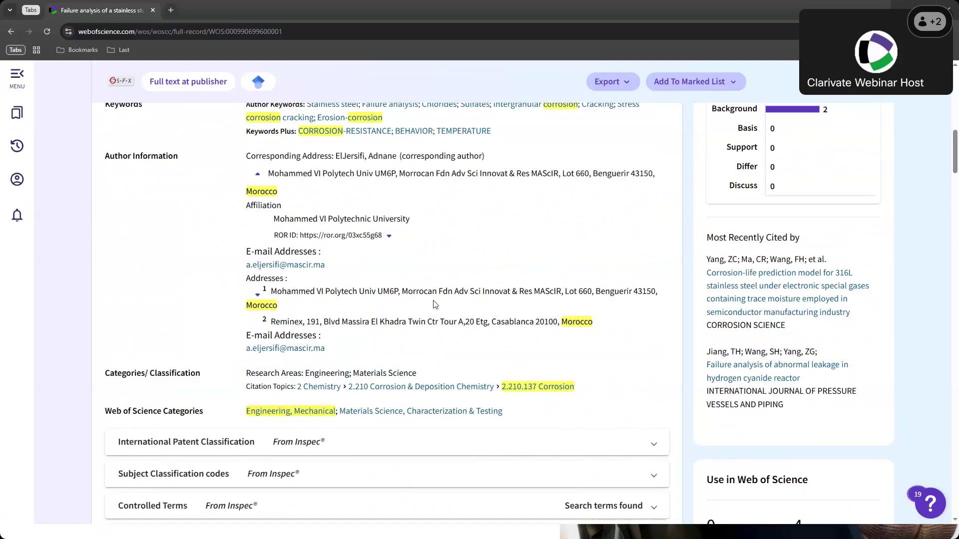
scroll(441, 340, down, 5)
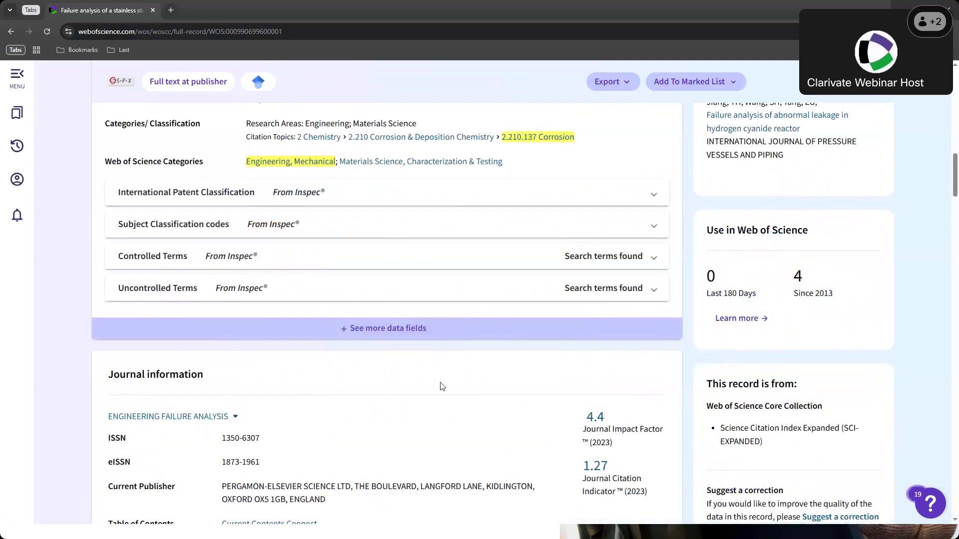
scroll(442, 387, up, 10)
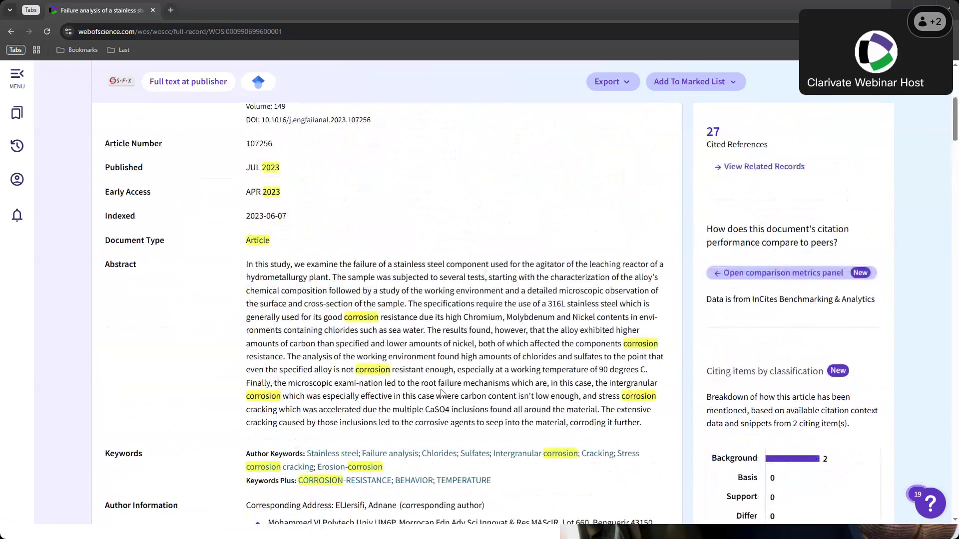
scroll(442, 394, up, 4)
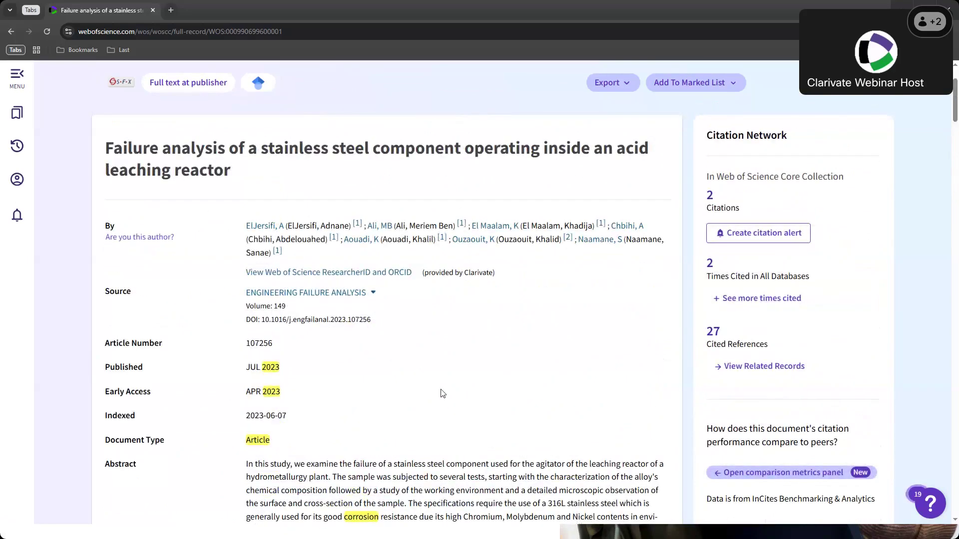
scroll(442, 393, up, 2)
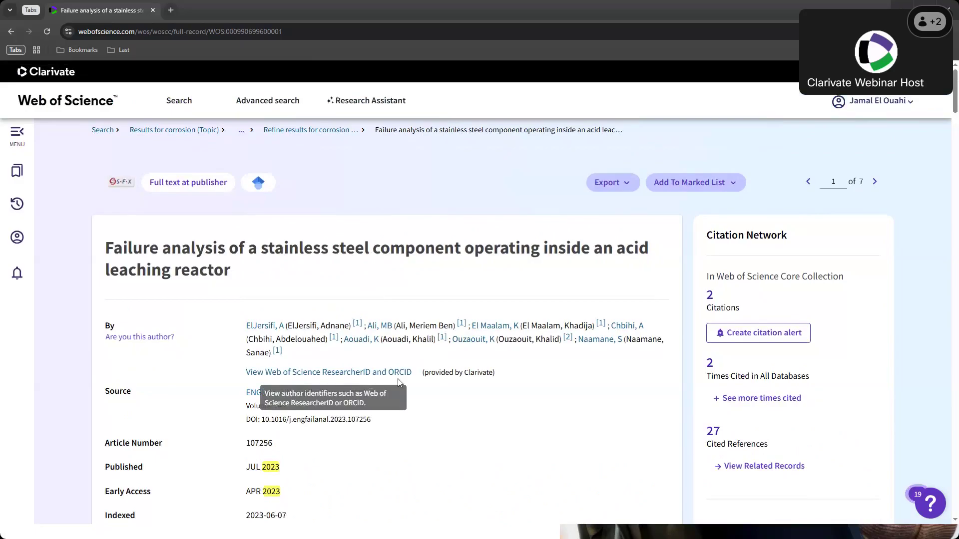
View the journal impact information for ENGINEERING FAILURE ANALYSIS from the record's source, and close it.
scroll(488, 404, down, 1)
click(318, 342)
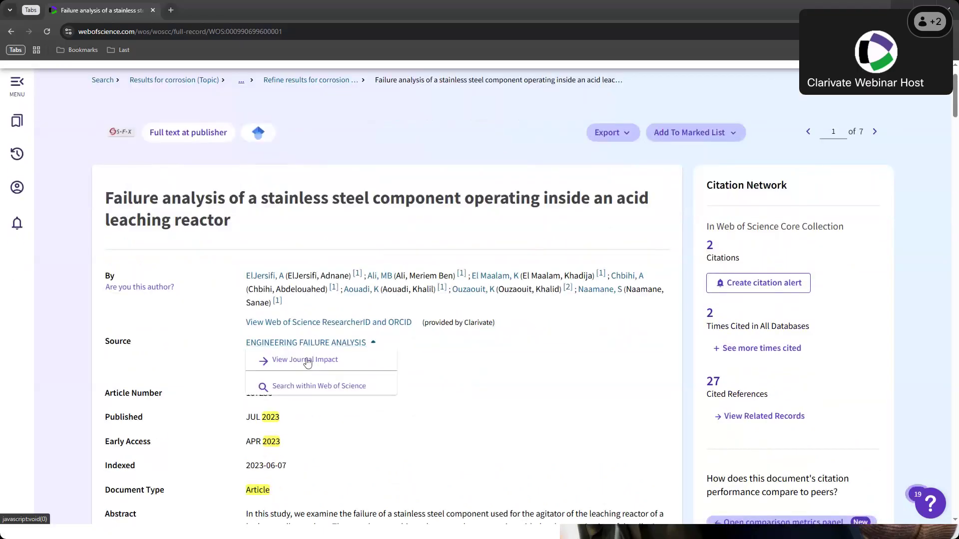
click(305, 360)
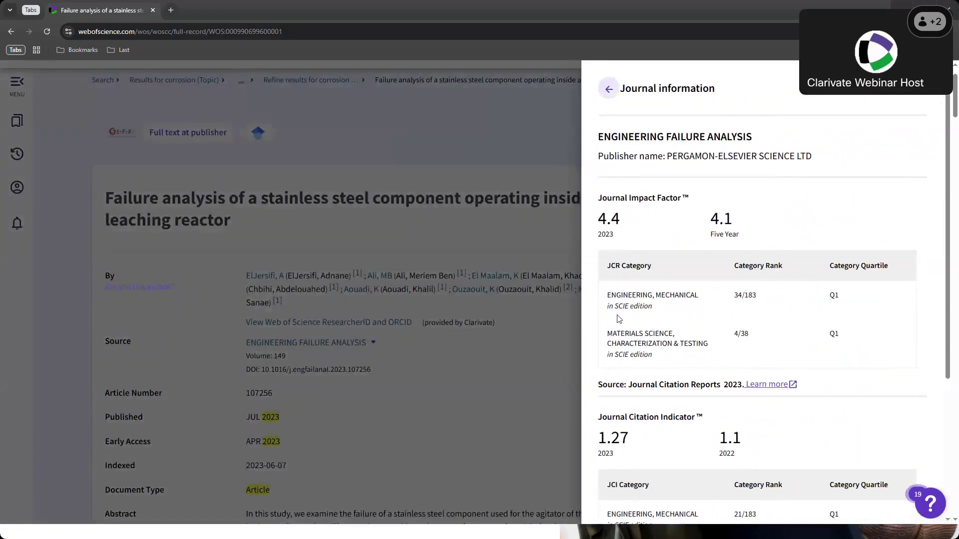
click(547, 361)
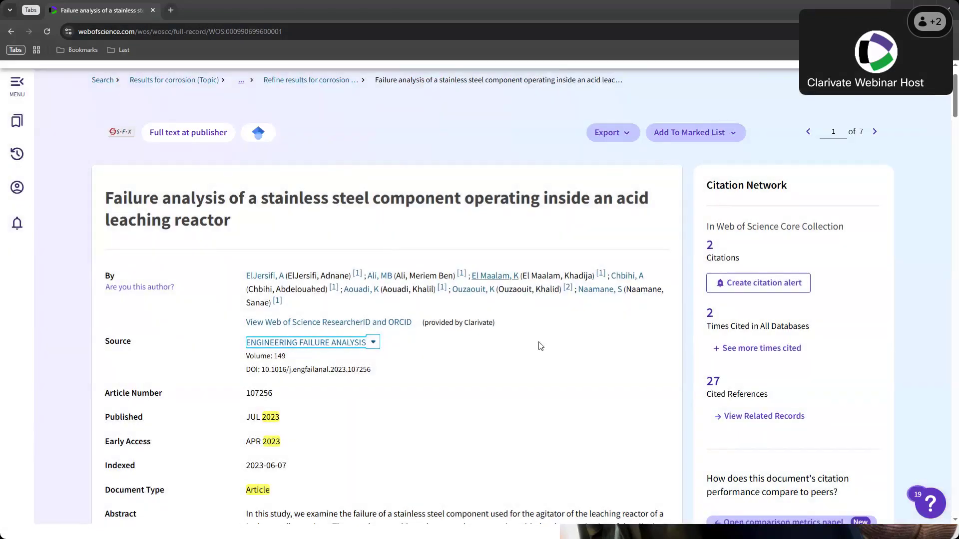
Examine the record's categories, journal information and usage data, and return to the Moroccan corrosion results.
scroll(540, 343, down, 5)
scroll(540, 342, down, 7)
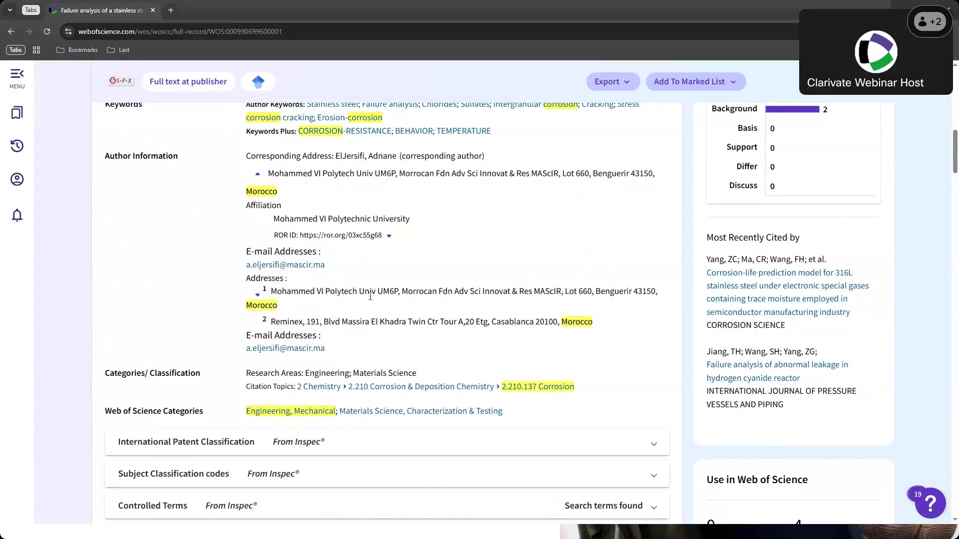
scroll(586, 362, down, 9)
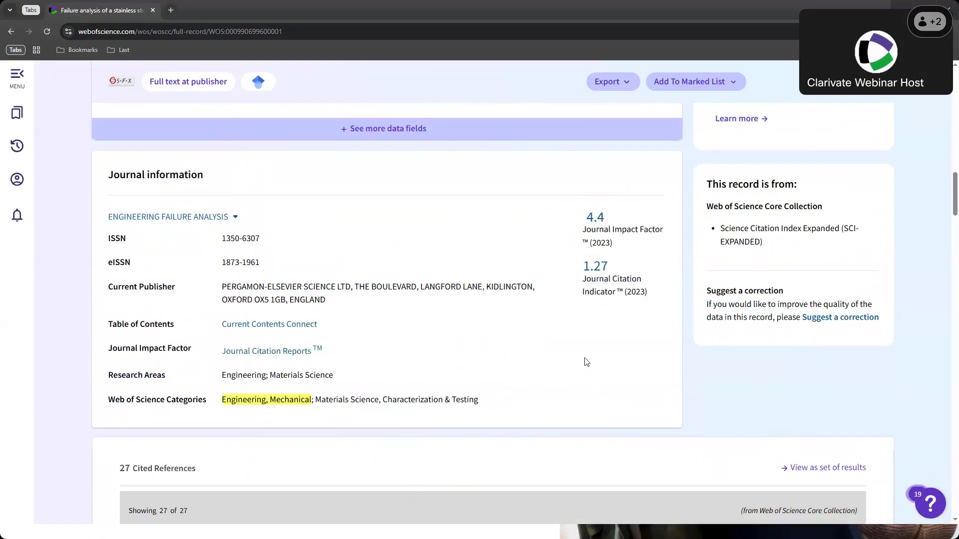
scroll(706, 300, up, 5)
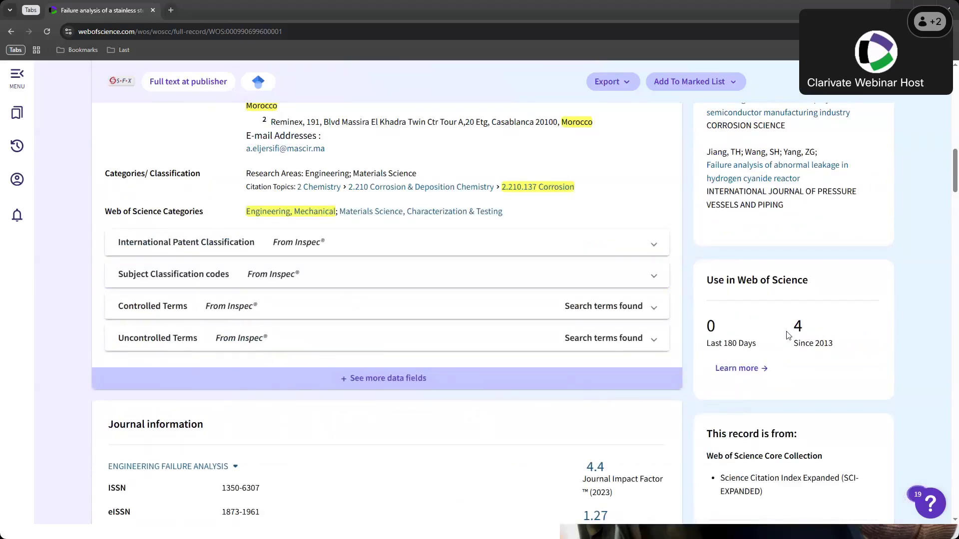
click(12, 31)
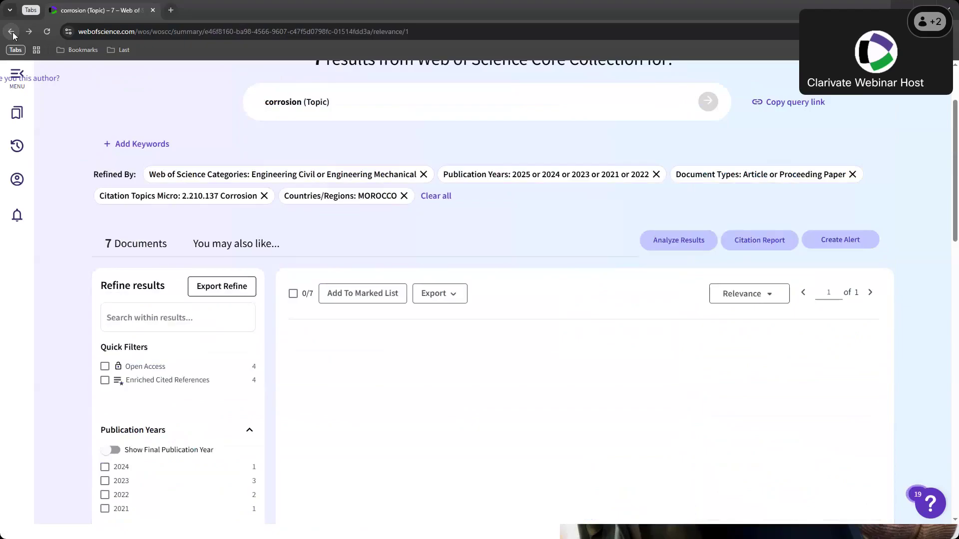
Select all seven Moroccan corrosion results, view the available export formats, and dismiss the list without exporting.
click(293, 294)
click(442, 293)
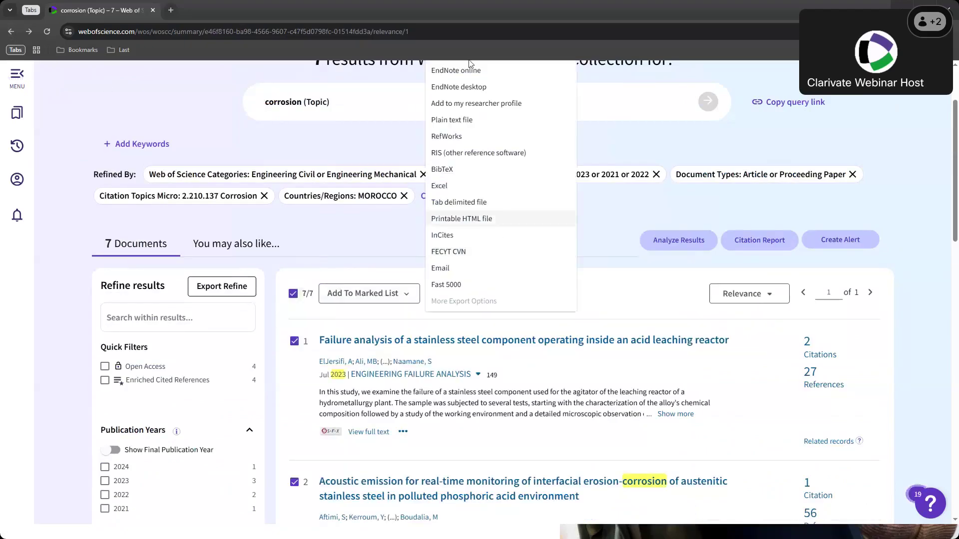
scroll(457, 253, up, 2)
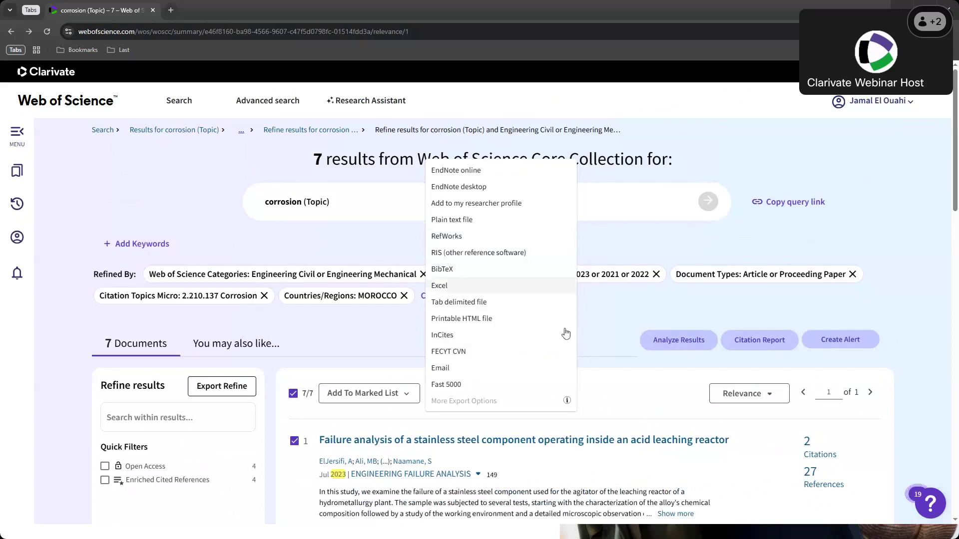
click(603, 357)
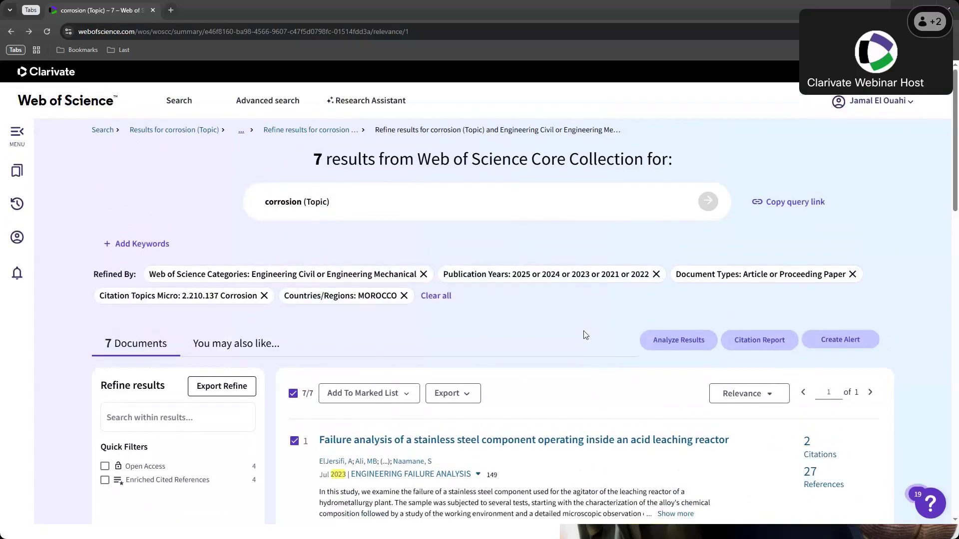
Remove the Countries/Regions: MOROCCO refinement from the corrosion results.
scroll(583, 334, down, 15)
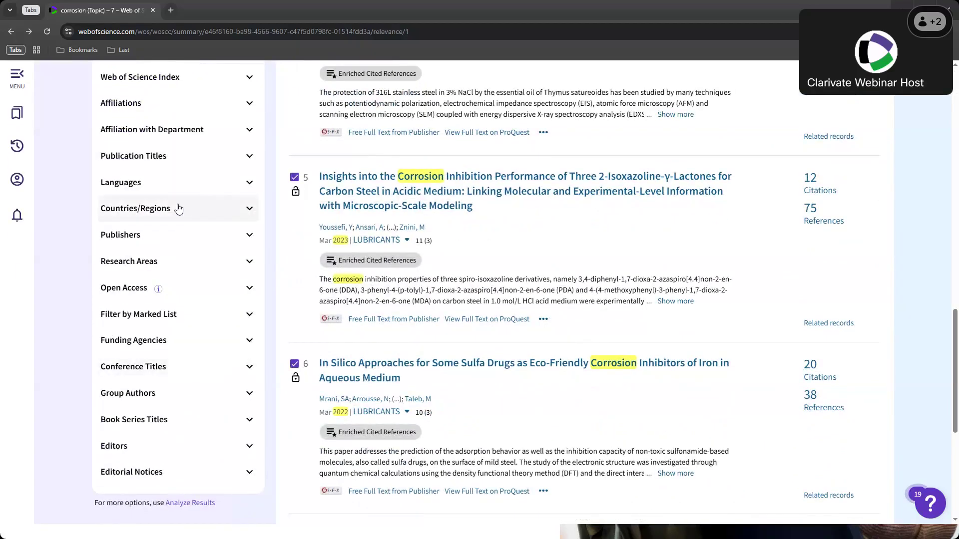
scroll(186, 257, up, 10)
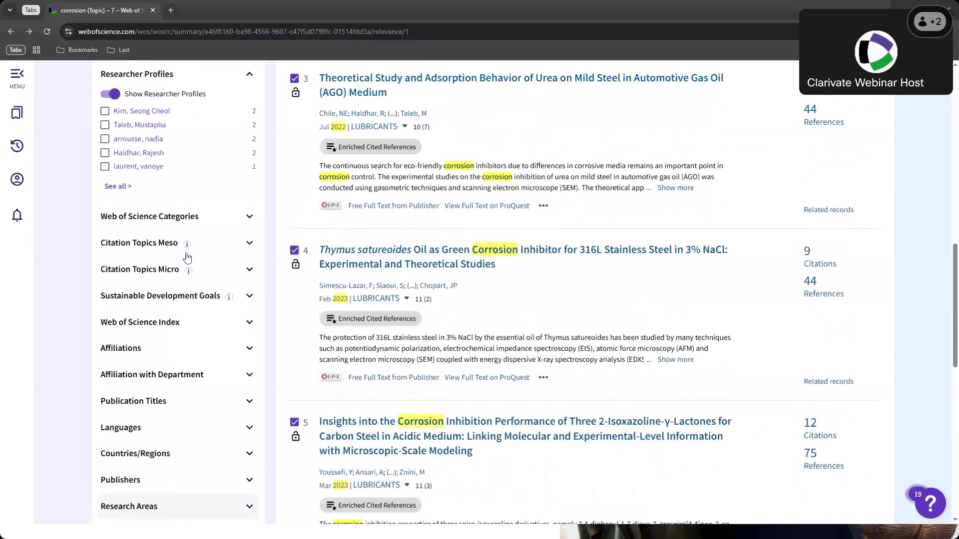
scroll(187, 256, up, 5)
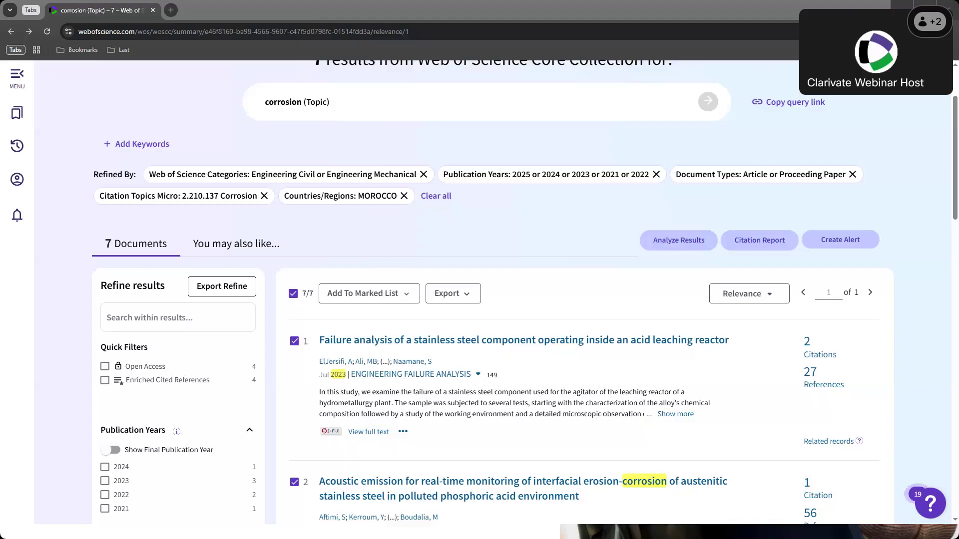
click(403, 196)
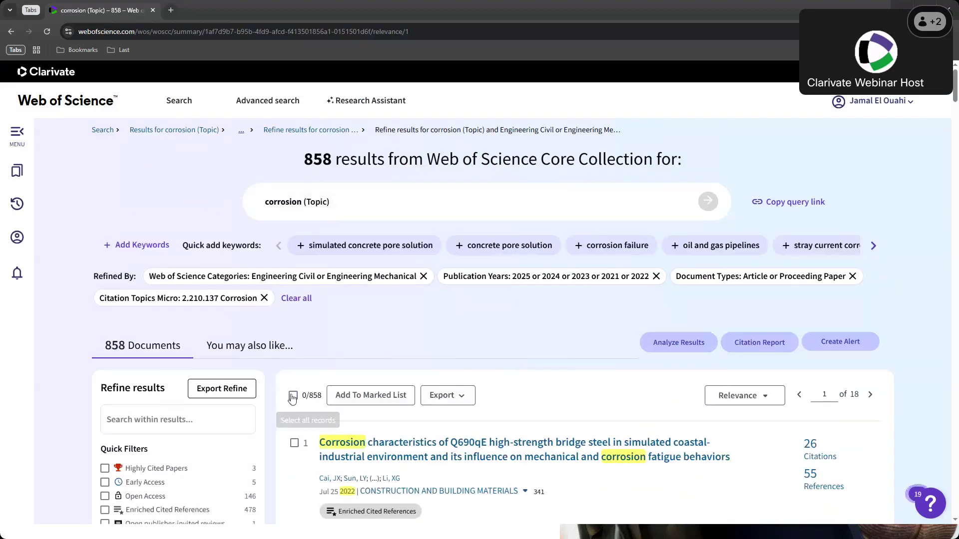
Examine the Fast 5000 export's record limit and record content, and cancel the export.
click(449, 402)
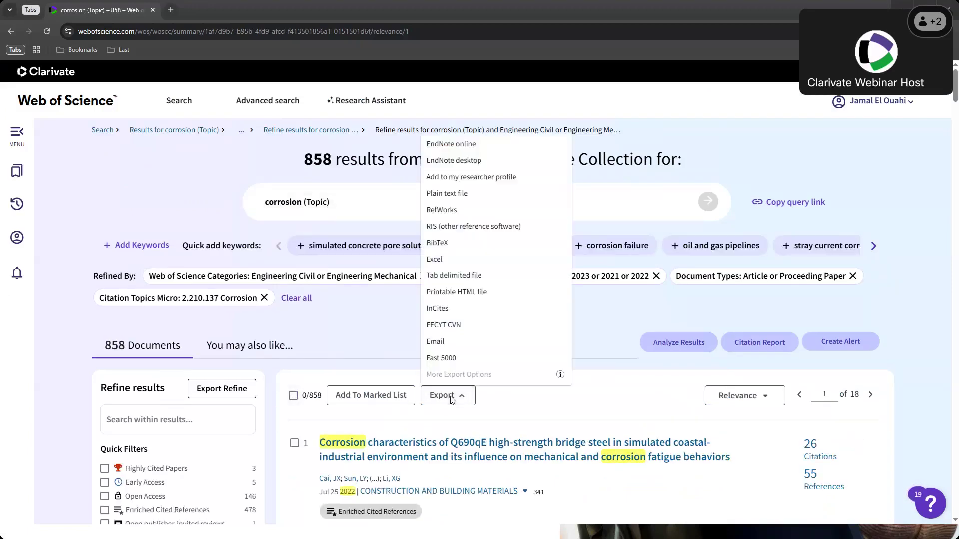
click(445, 358)
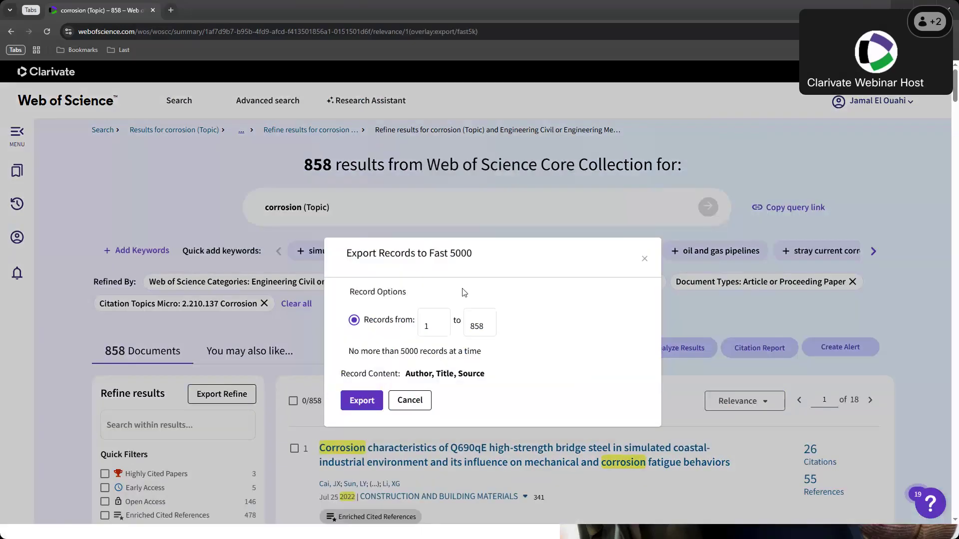
drag(456, 253, 481, 258)
drag(407, 369, 449, 372)
click(426, 400)
Select all records on the results page and set up an Excel export covering records 1 to 858.
click(294, 396)
click(471, 402)
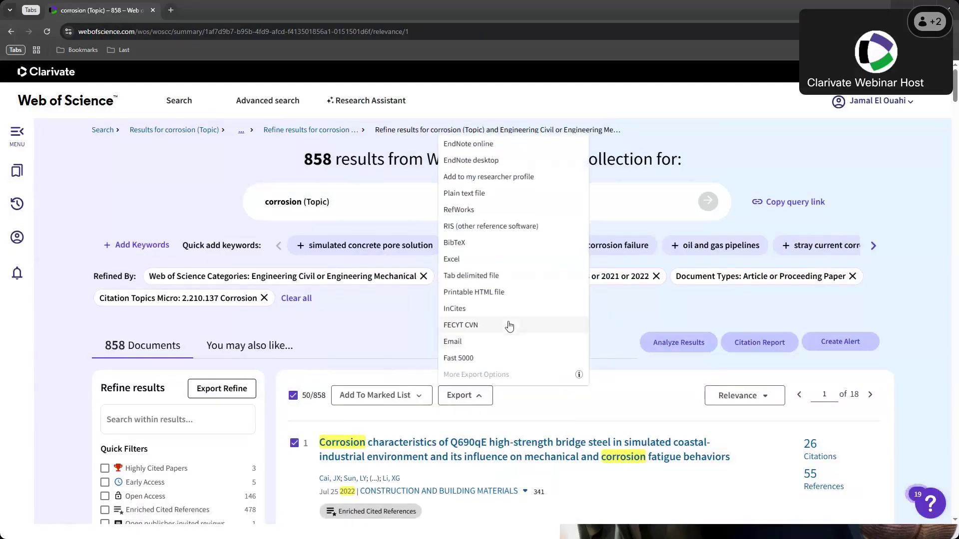
click(492, 258)
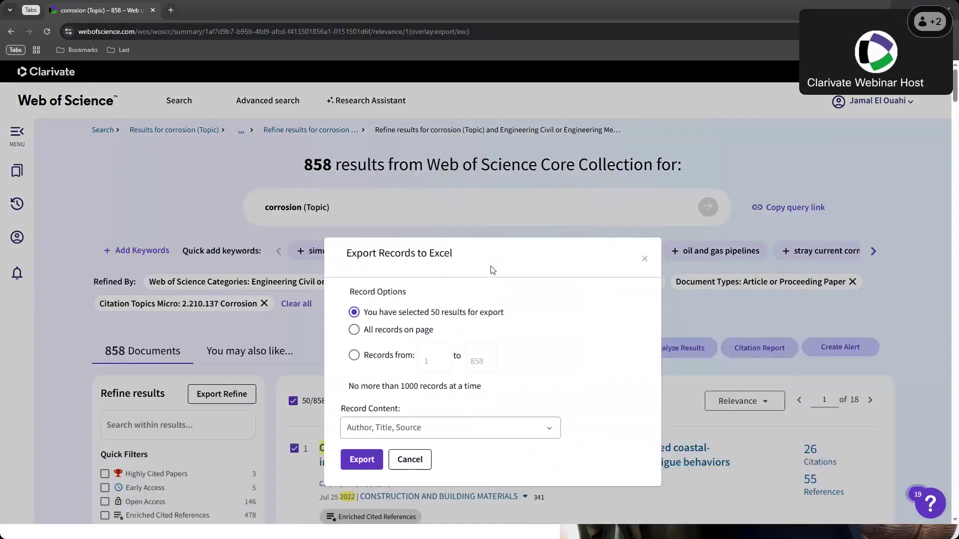
click(354, 355)
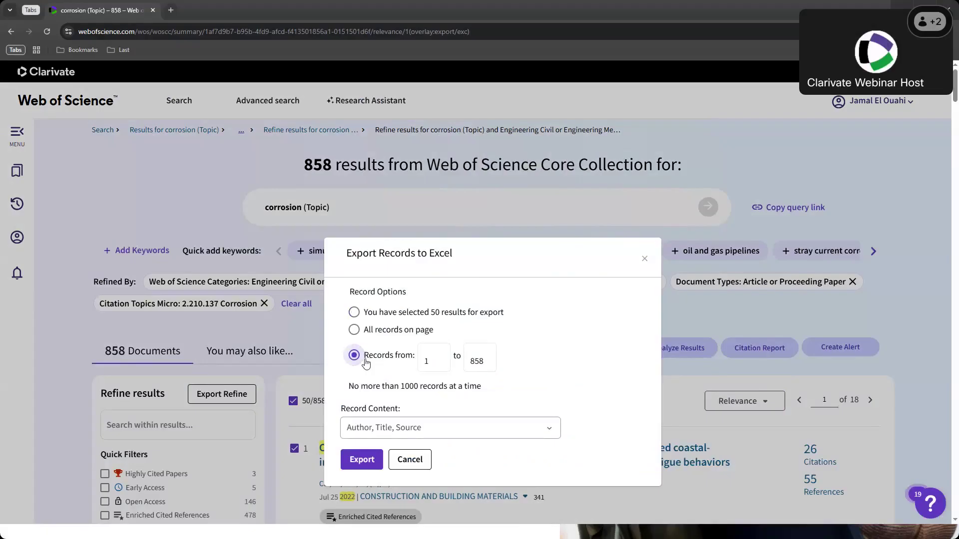
double_click(430, 361)
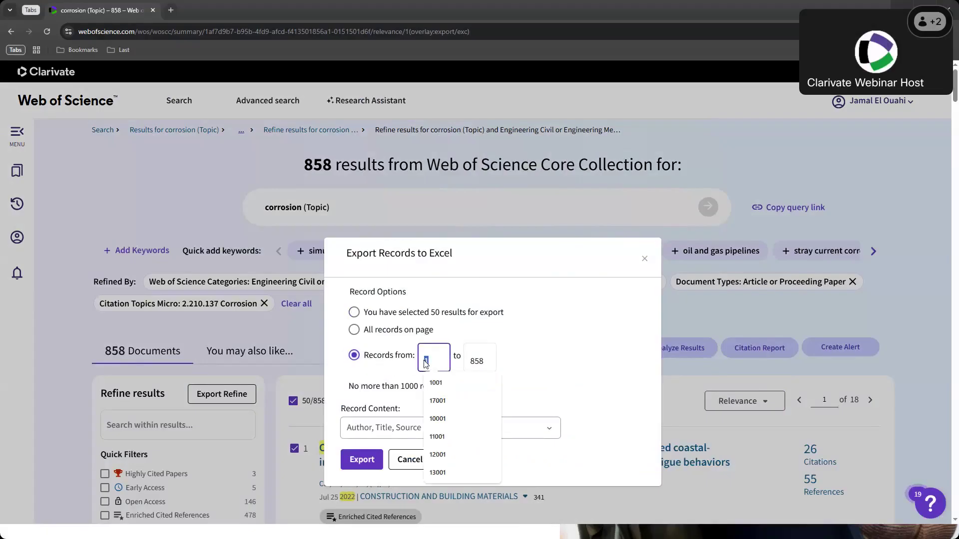
double_click(493, 363)
click(379, 391)
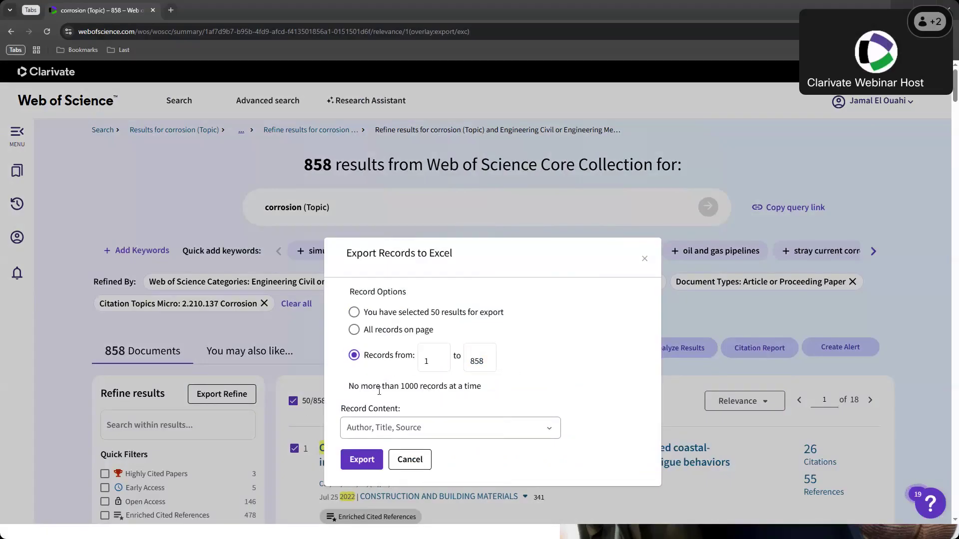
Set the Excel export's record content to Full Record and close the dialog without exporting.
scroll(418, 389, down, 3)
click(450, 279)
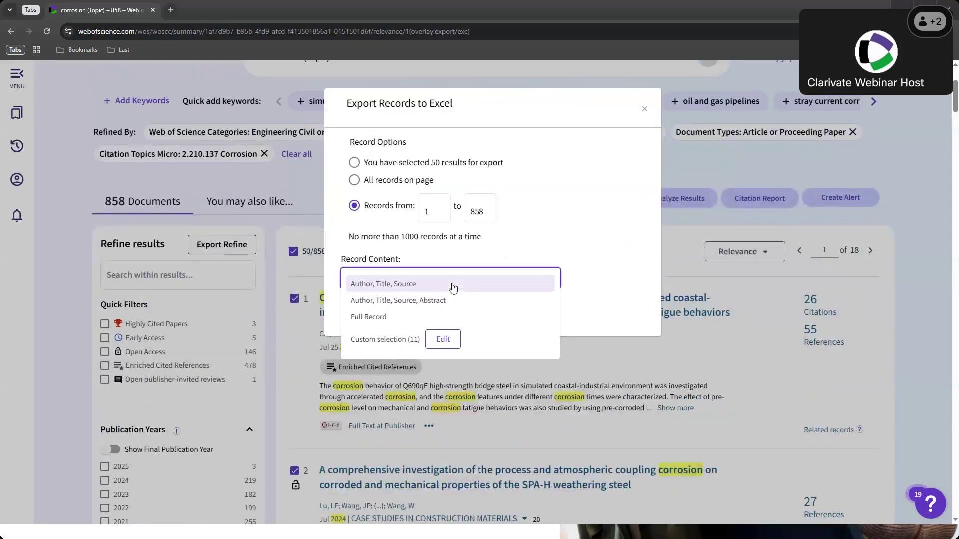
click(402, 320)
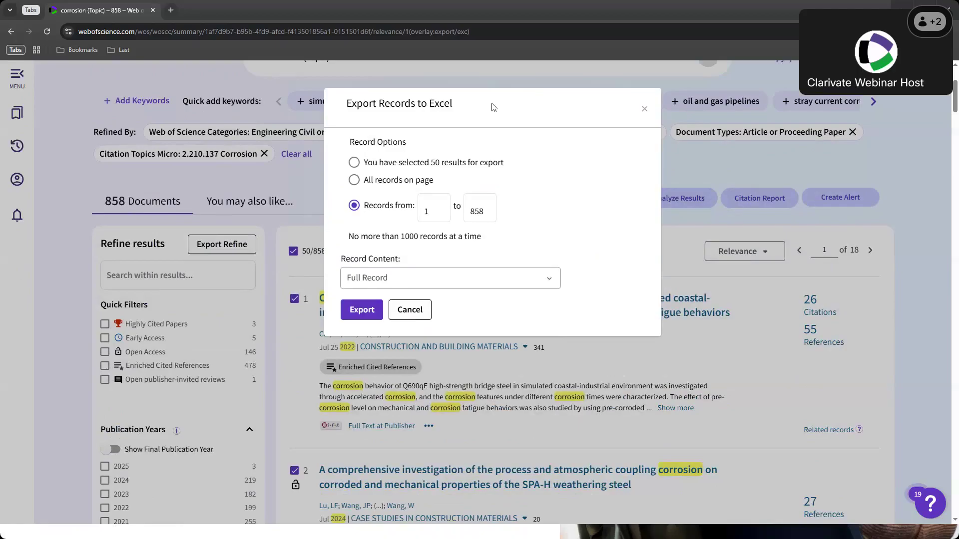
click(645, 110)
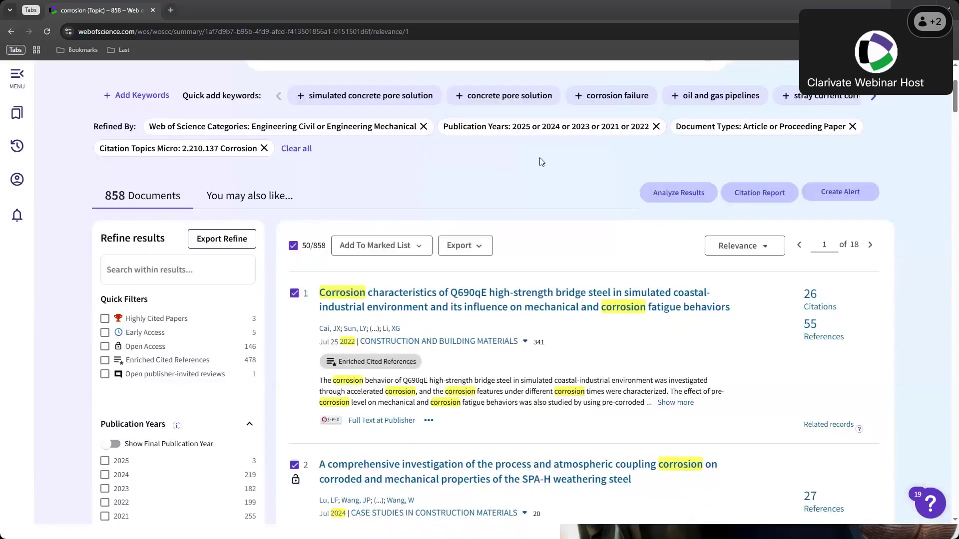
Set up a tab delimited file export covering records 1 to 858.
click(476, 244)
click(544, 397)
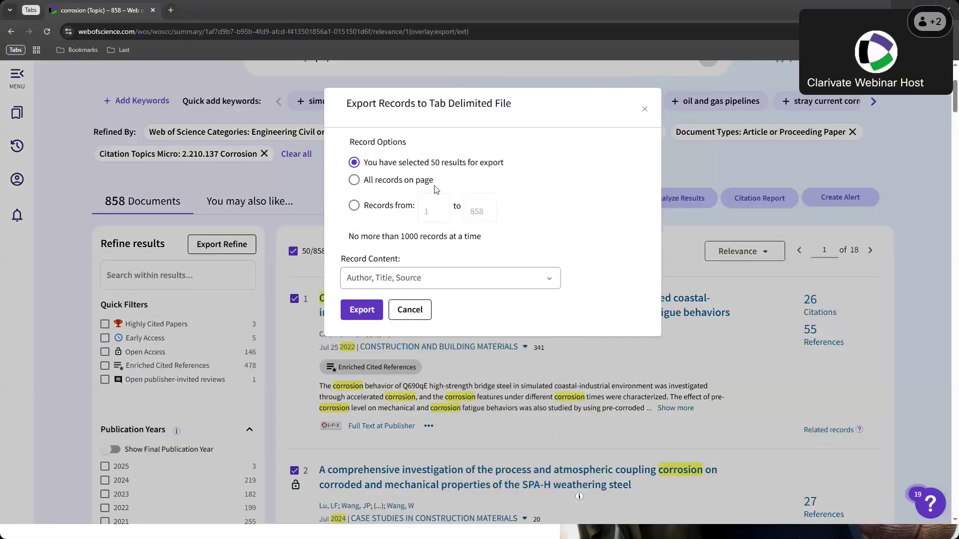
click(409, 208)
double_click(425, 212)
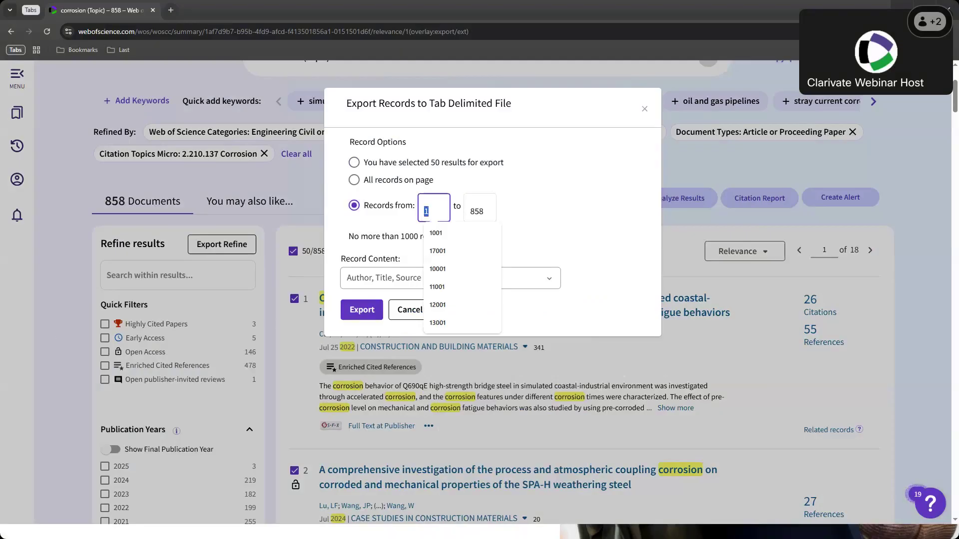
click(563, 189)
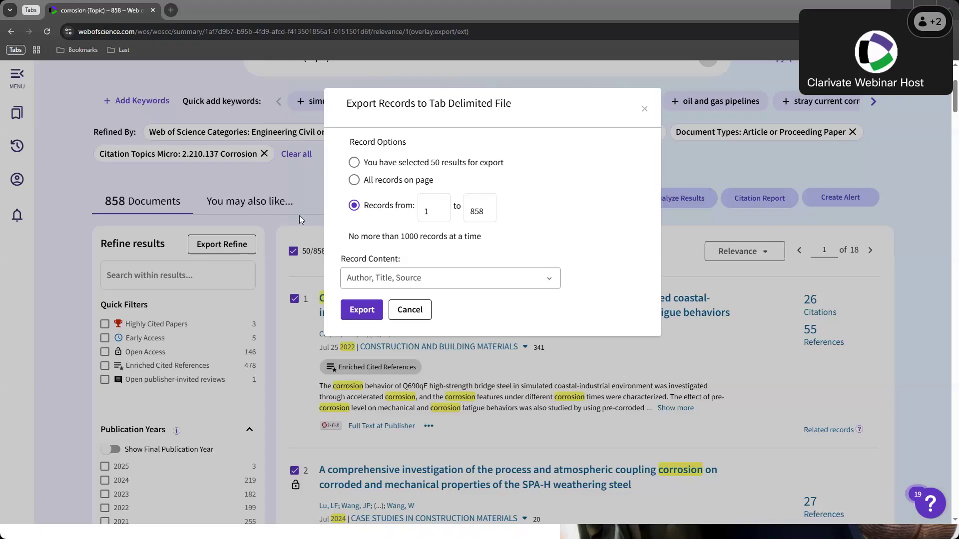
Close the tab delimited file export without exporting any records.
click(644, 111)
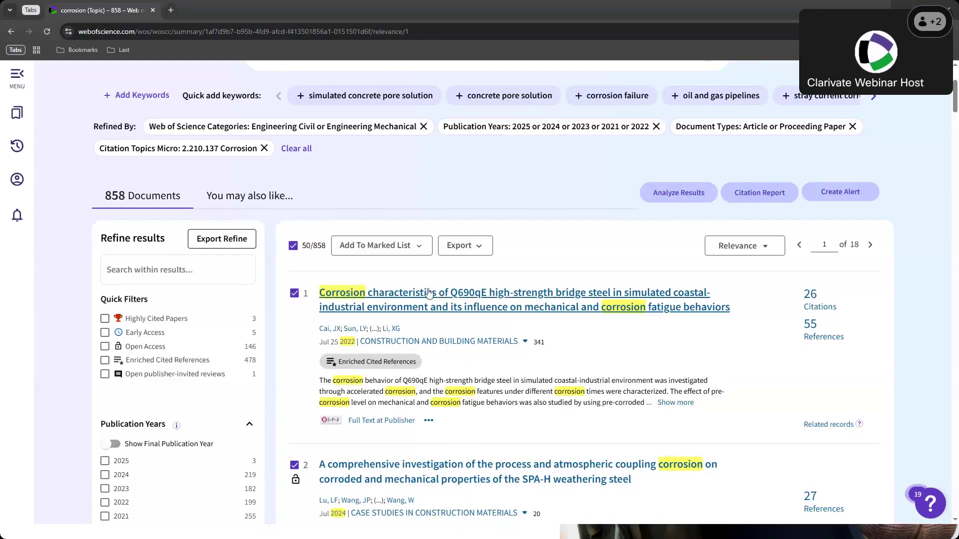
scroll(380, 240, up, 3)
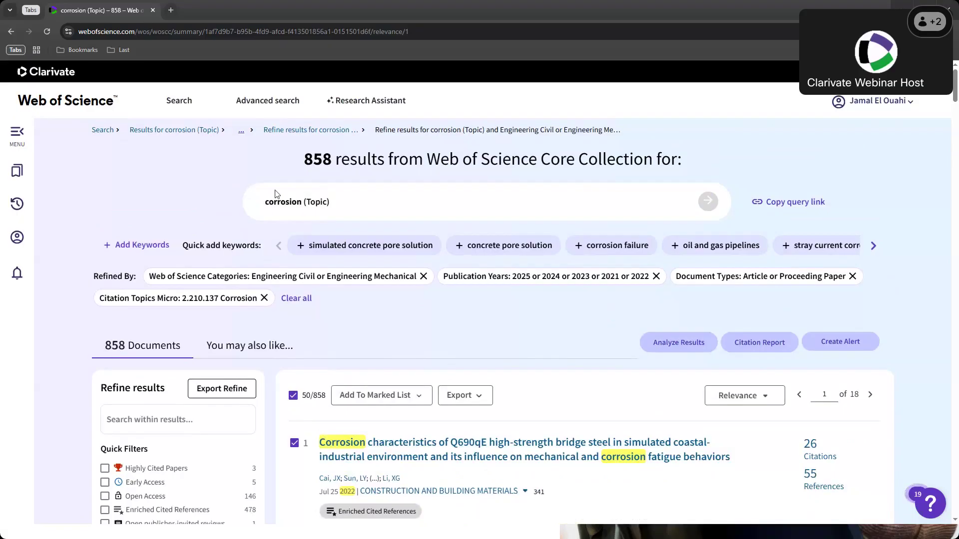
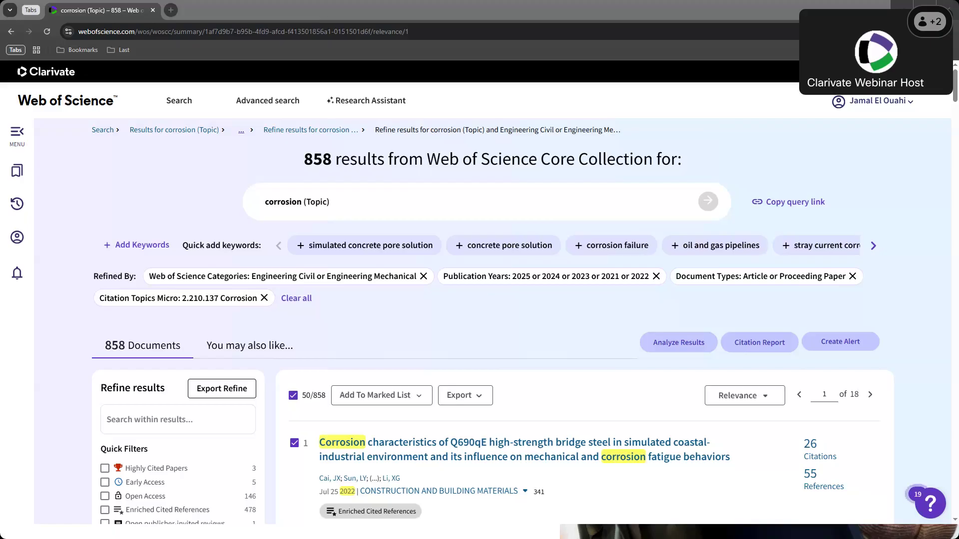
Export records 1 to 858 as an RIS file with Author, Title, Source content into EndNote, and close EndNote.
click(480, 396)
click(467, 224)
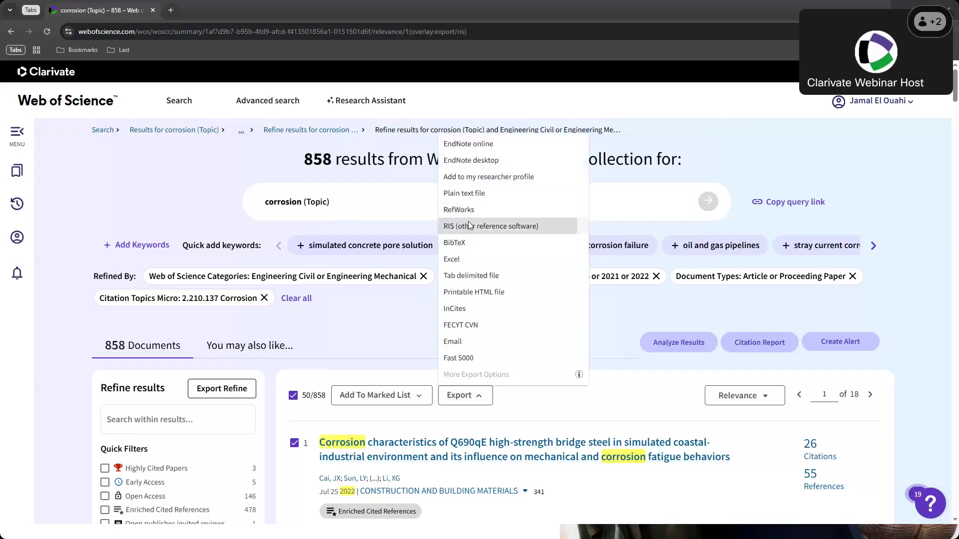
click(375, 355)
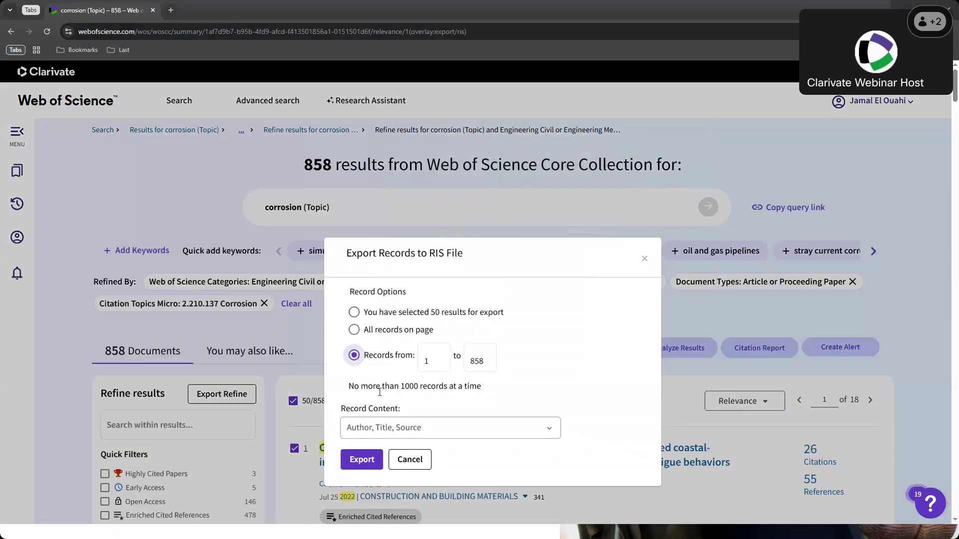
click(372, 458)
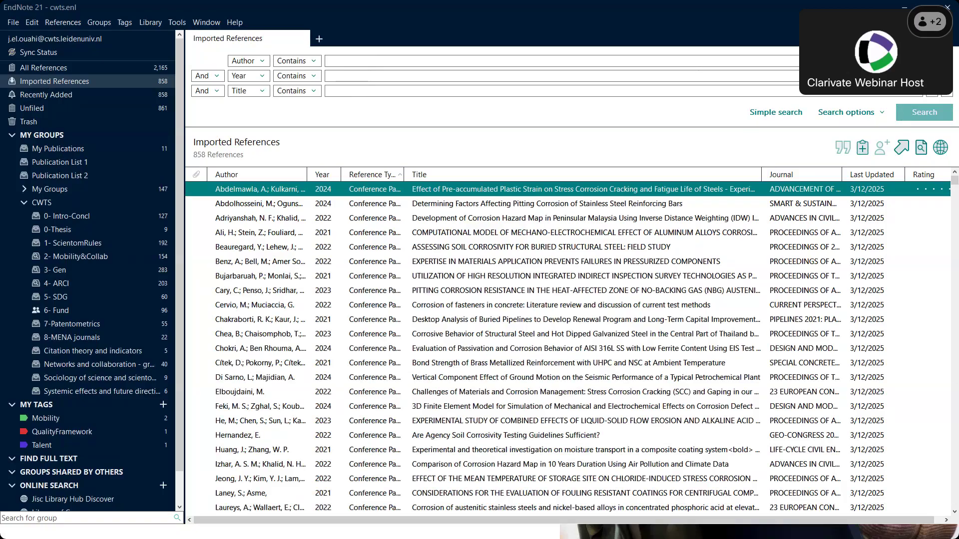
click(947, 6)
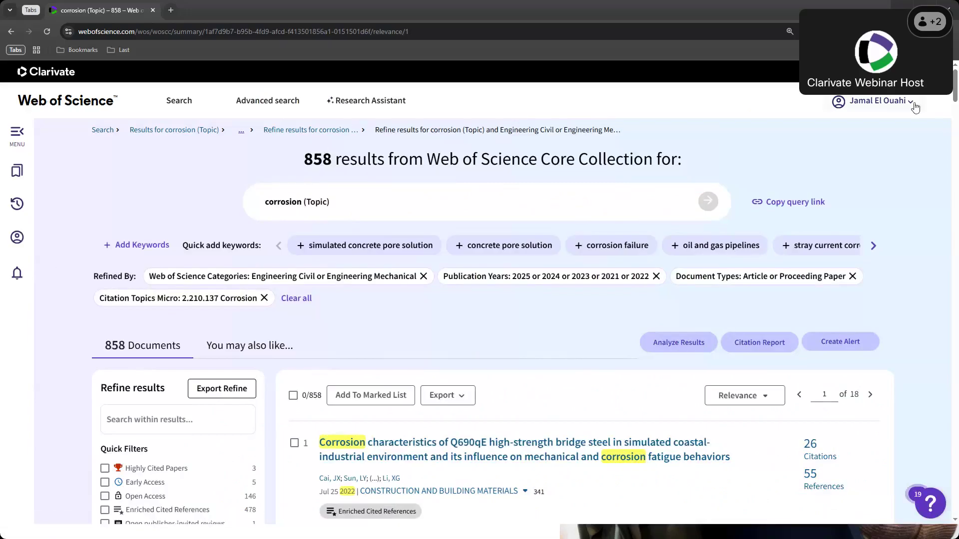
Check the options in the account menu and look over the refined corrosion results.
click(883, 100)
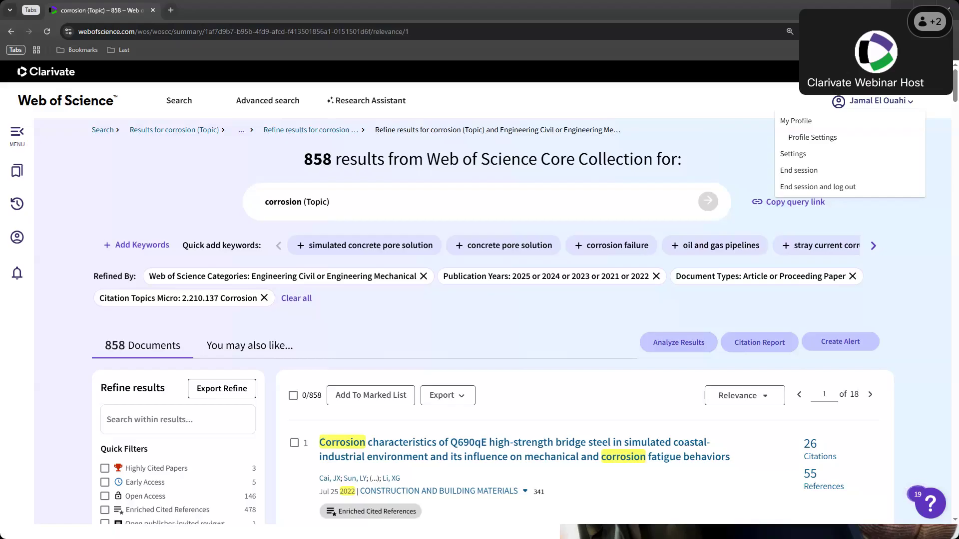
click(564, 348)
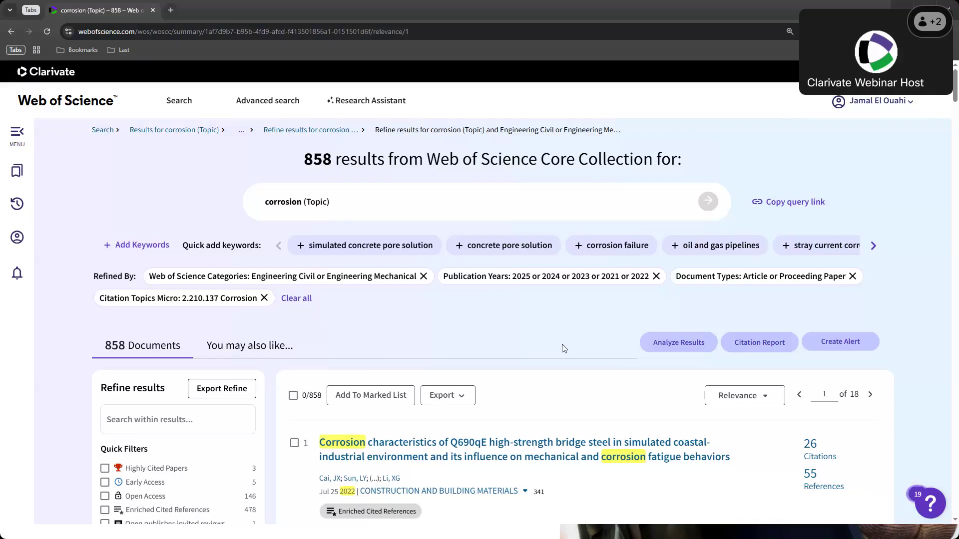
scroll(563, 348, down, 2)
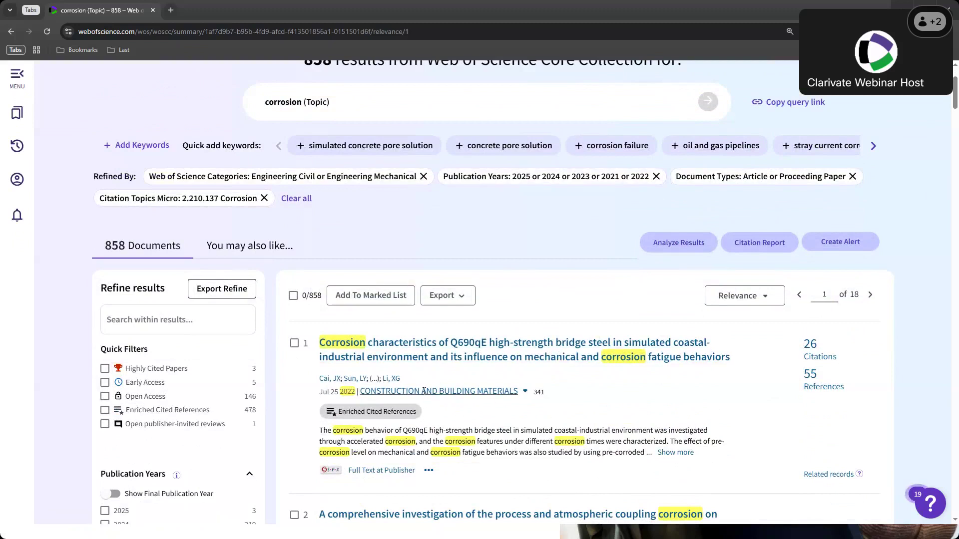
scroll(412, 394, down, 4)
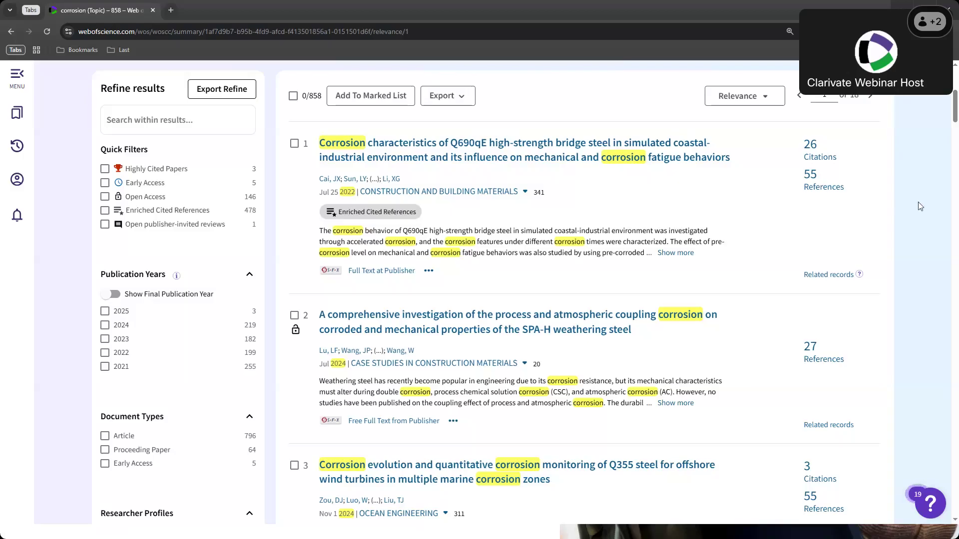
scroll(922, 199, up, 6)
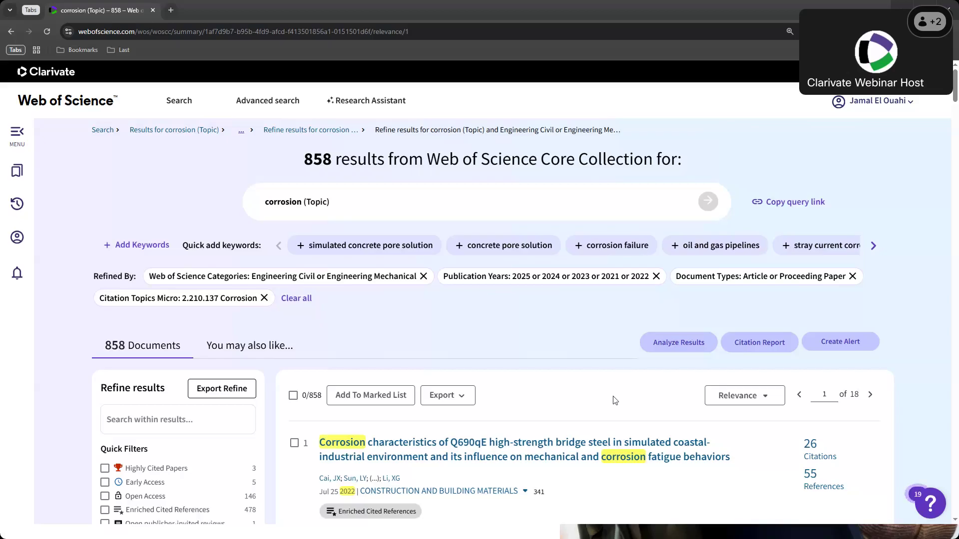
Remove the Citation Topics Micro refinement "2.210.137 Corrosion" from the results and review the quick filters.
scroll(615, 400, down, 4)
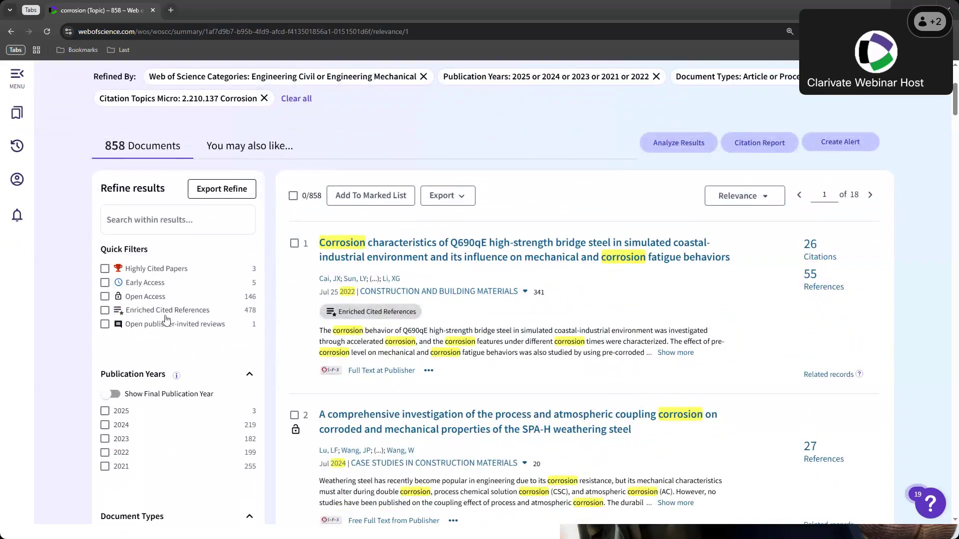
scroll(166, 319, up, 4)
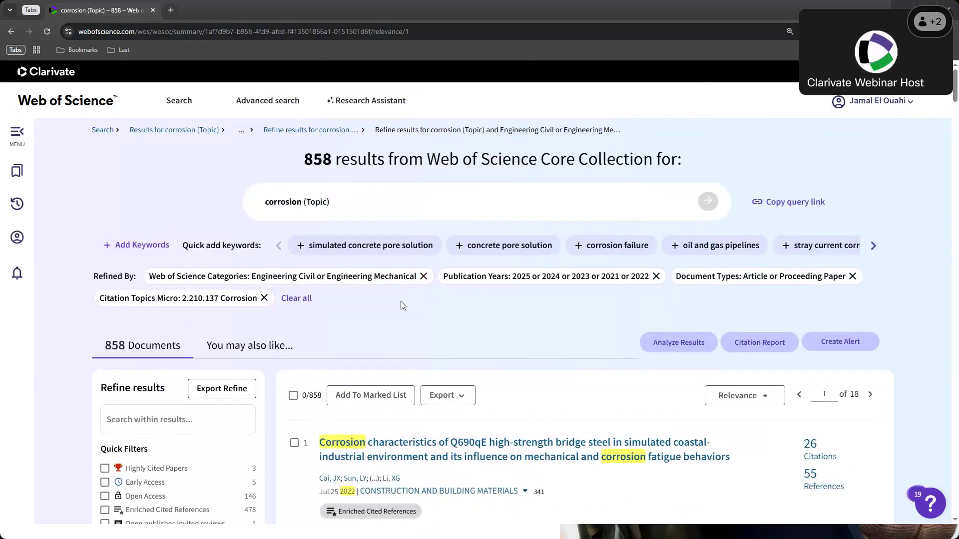
scroll(403, 305, down, 2)
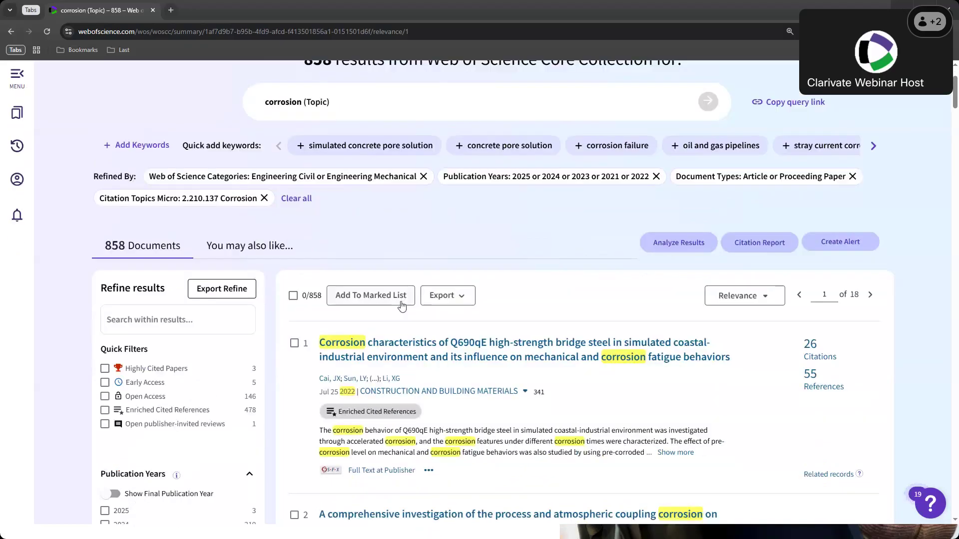
click(263, 198)
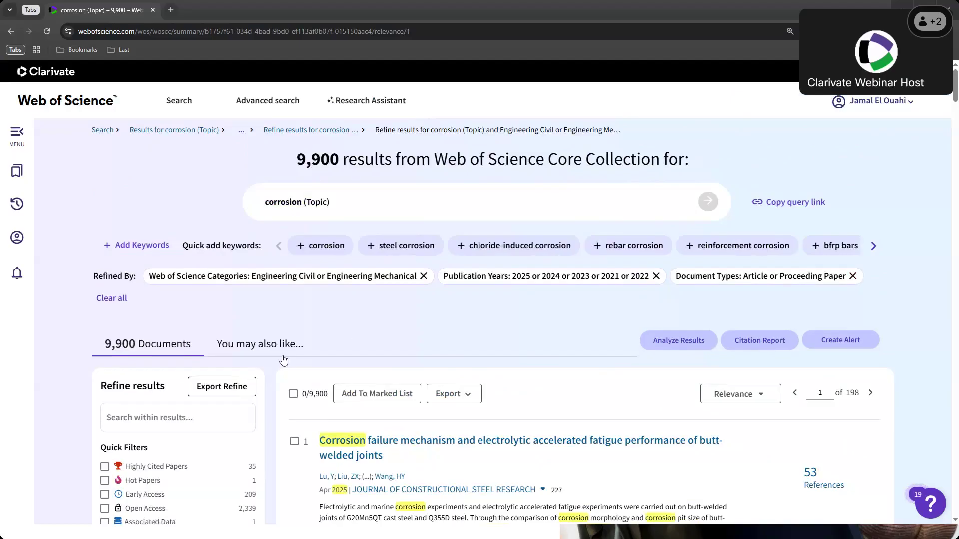
scroll(210, 353, down, 3)
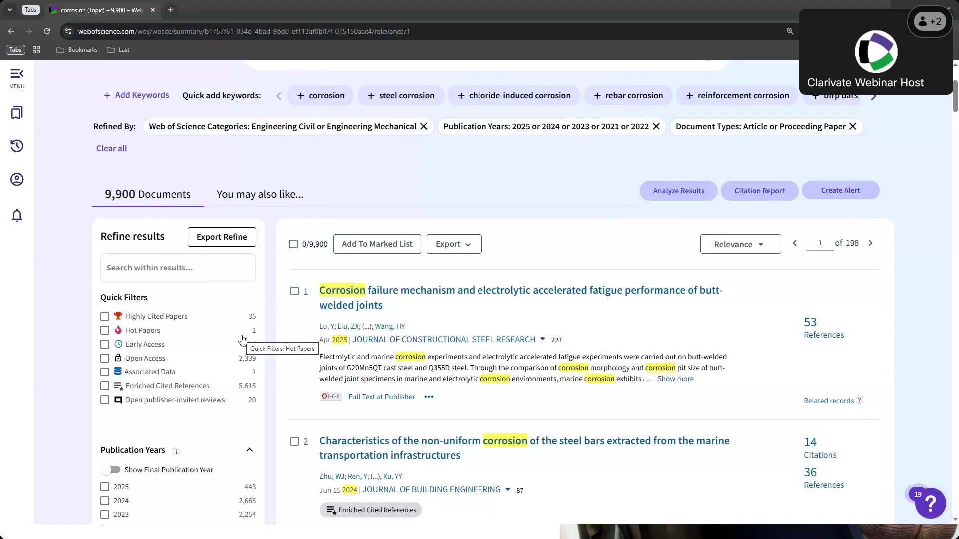
Examine the abstract, keywords and author information of the first result's full record, and return to the results.
click(363, 298)
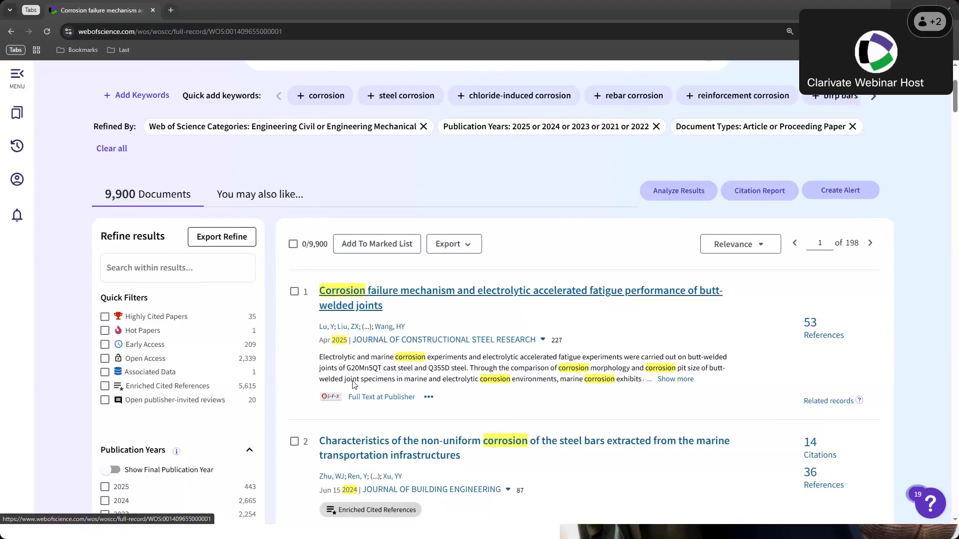
scroll(311, 311, down, 5)
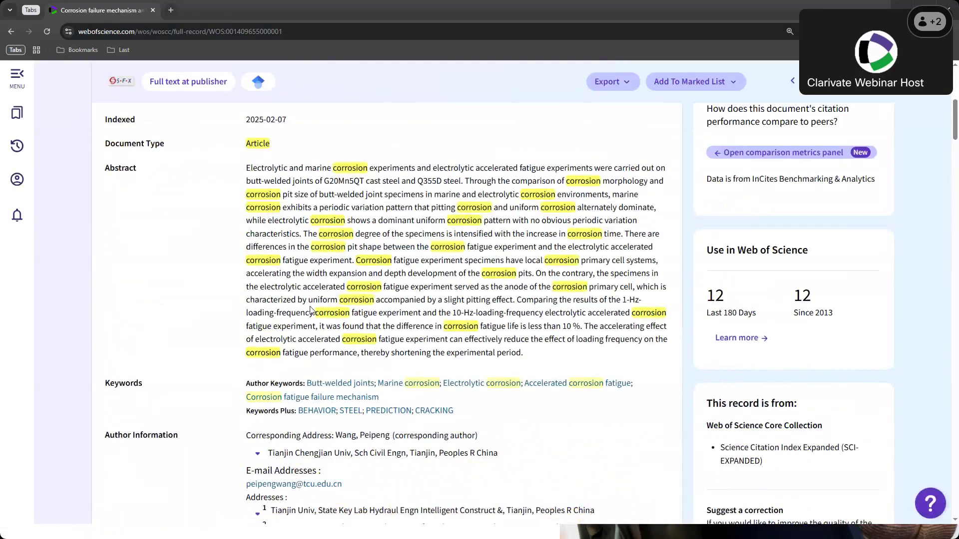
scroll(310, 309, down, 3)
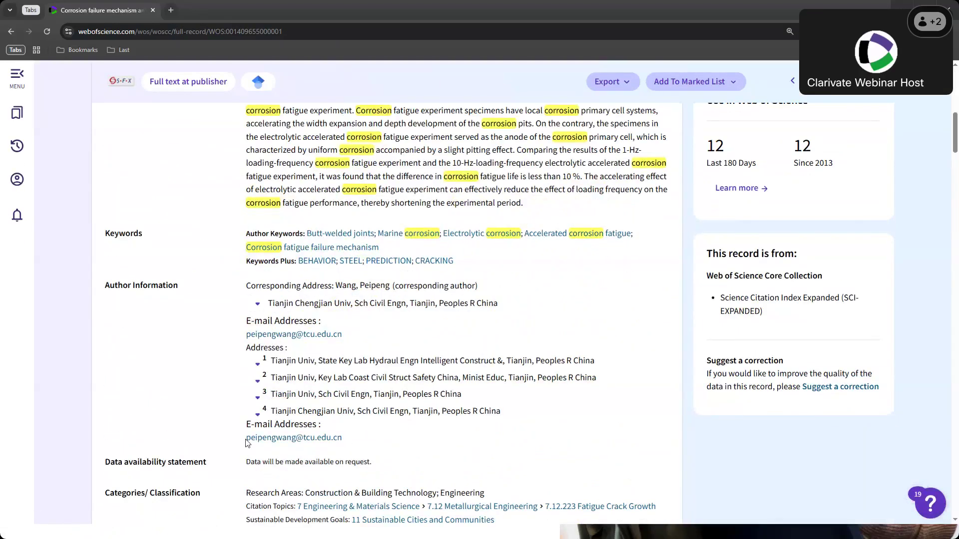
click(11, 31)
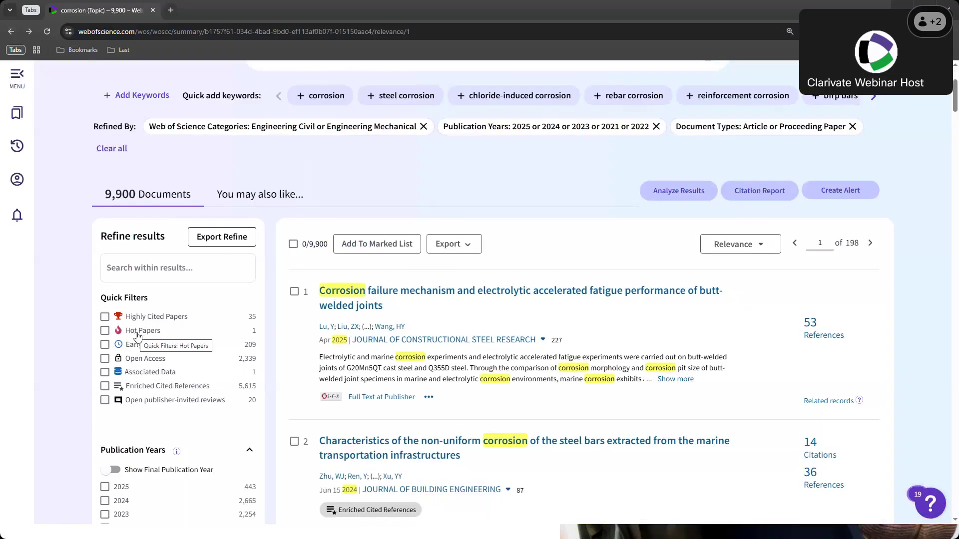
Open Research Horizon Navigator from the Clarivate products and sign in with the saved account credentials.
scroll(138, 336, up, 3)
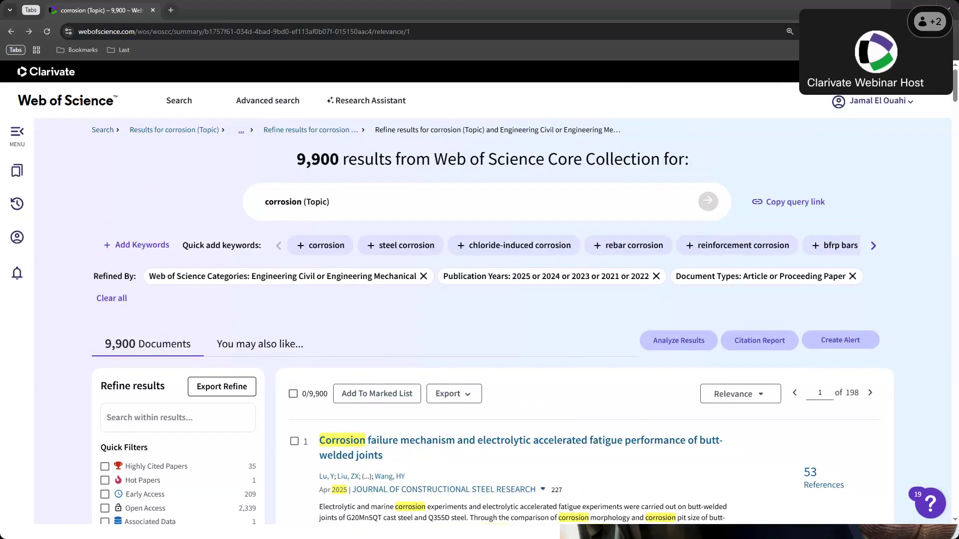
click(926, 72)
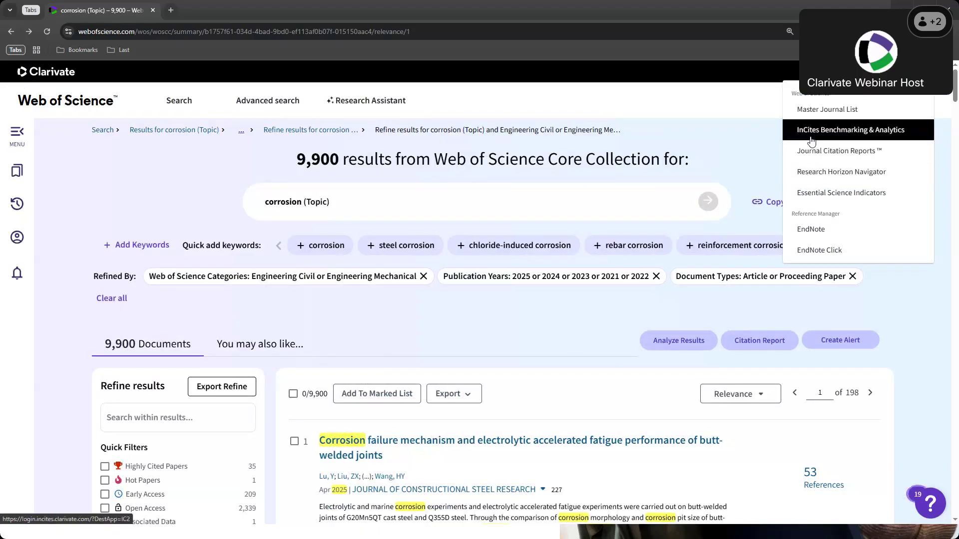
click(819, 173)
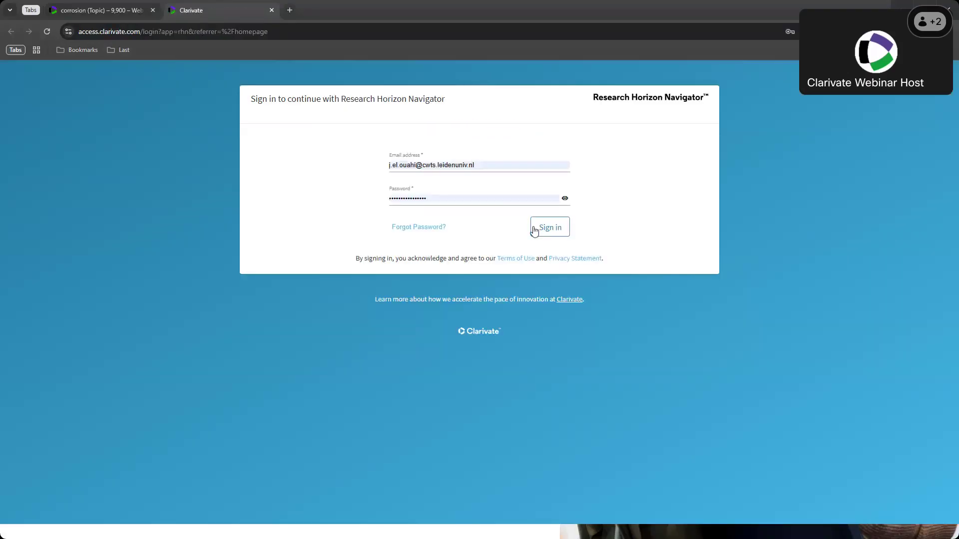
click(533, 231)
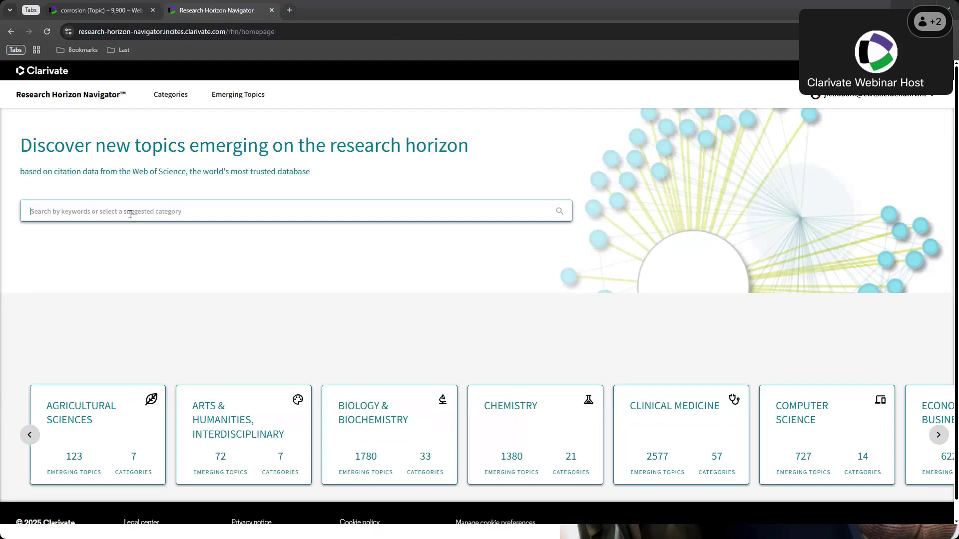
Search Research Horizon Navigator's emerging topics for "nuclear physics".
click(129, 213)
text(nucl)
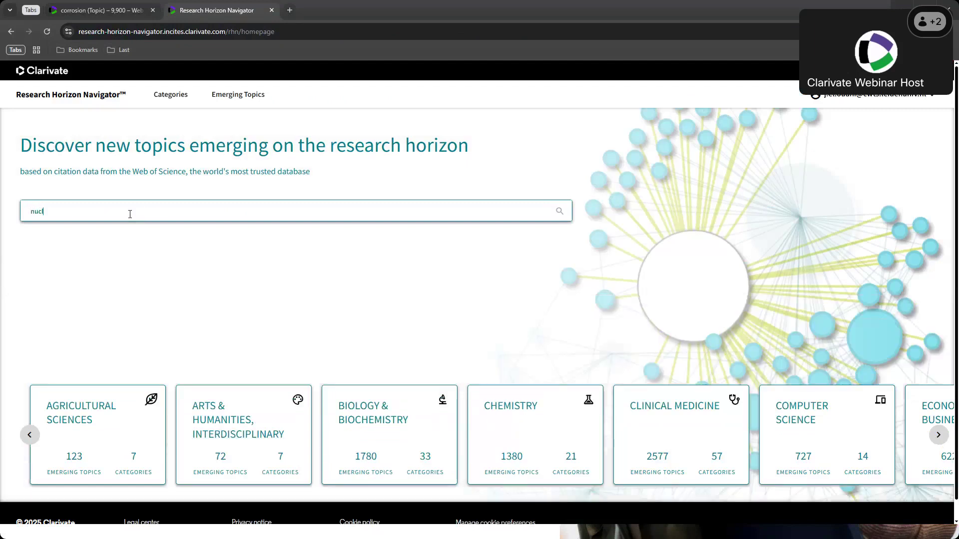
text(ear physics)
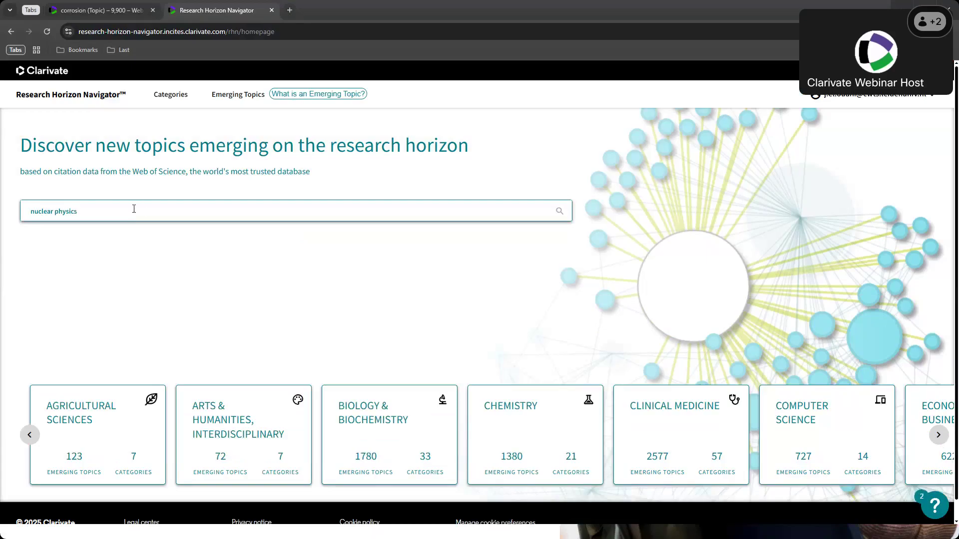
key(Return)
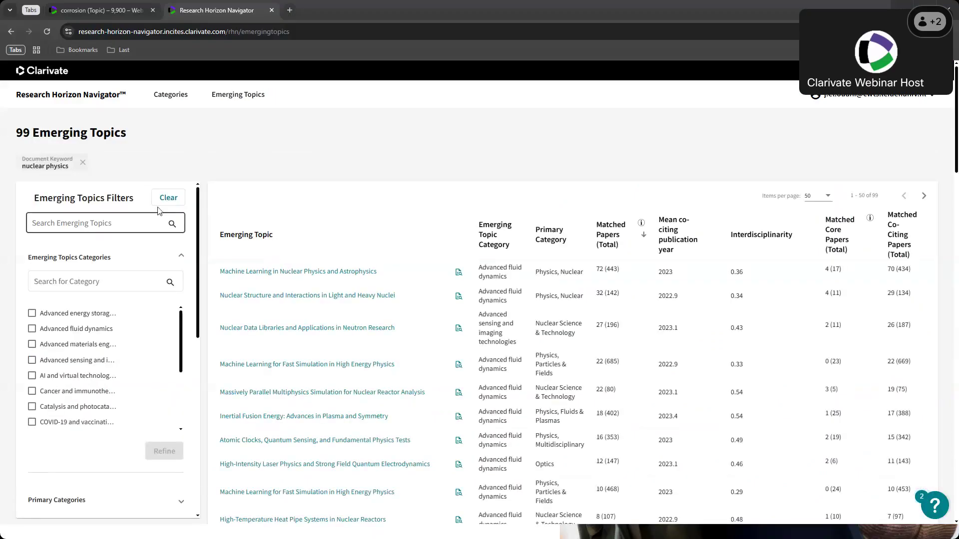
Examine the emerging topics sorted by matched papers in ascending and descending order, and close Research Horizon Navigator.
double_click(21, 132)
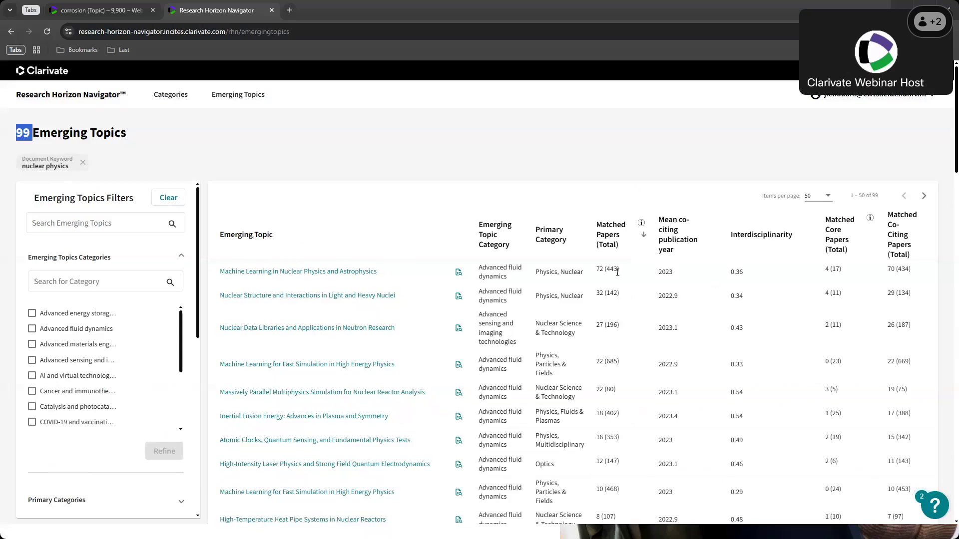
click(608, 243)
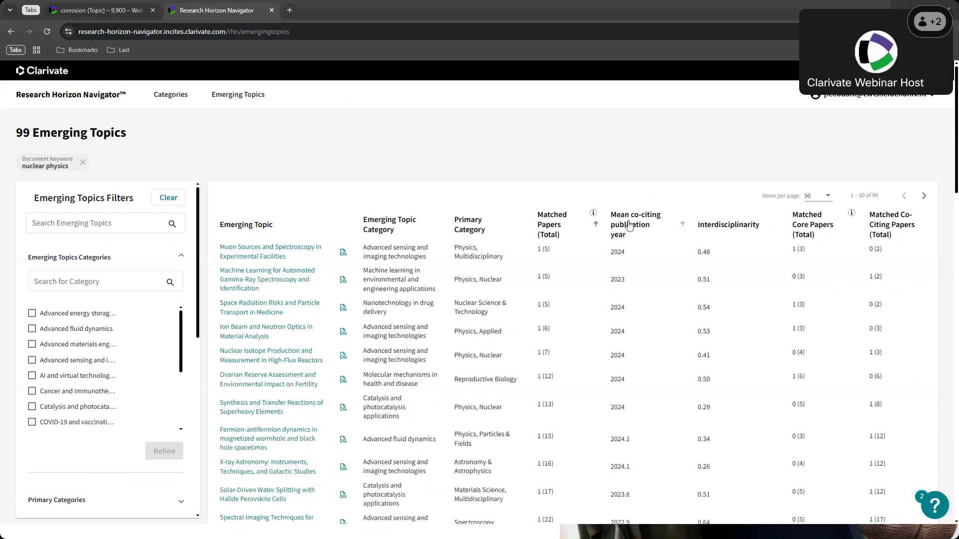
click(558, 231)
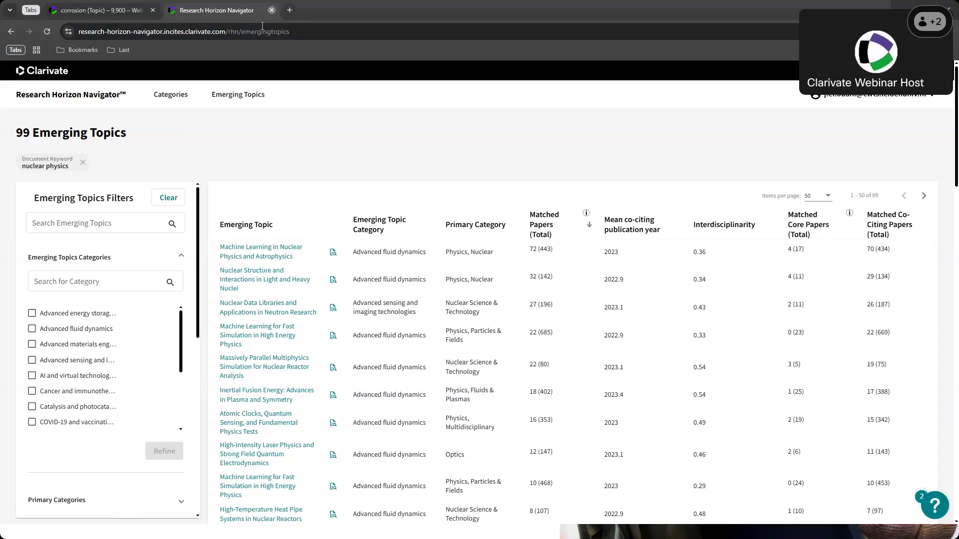
click(271, 11)
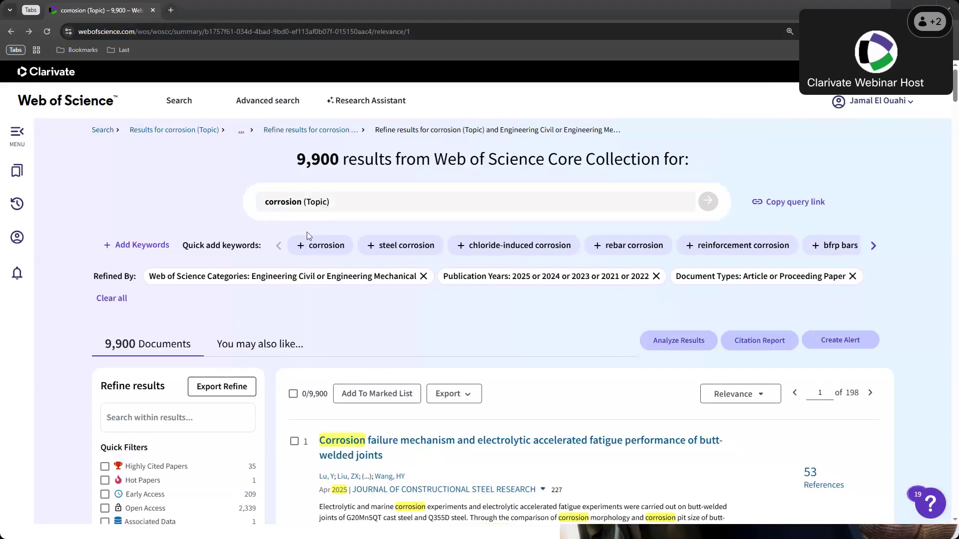
Examine the full list of publication titles available for refining the corrosion results, and return to all filters.
scroll(285, 300, down, 1)
scroll(283, 331, down, 4)
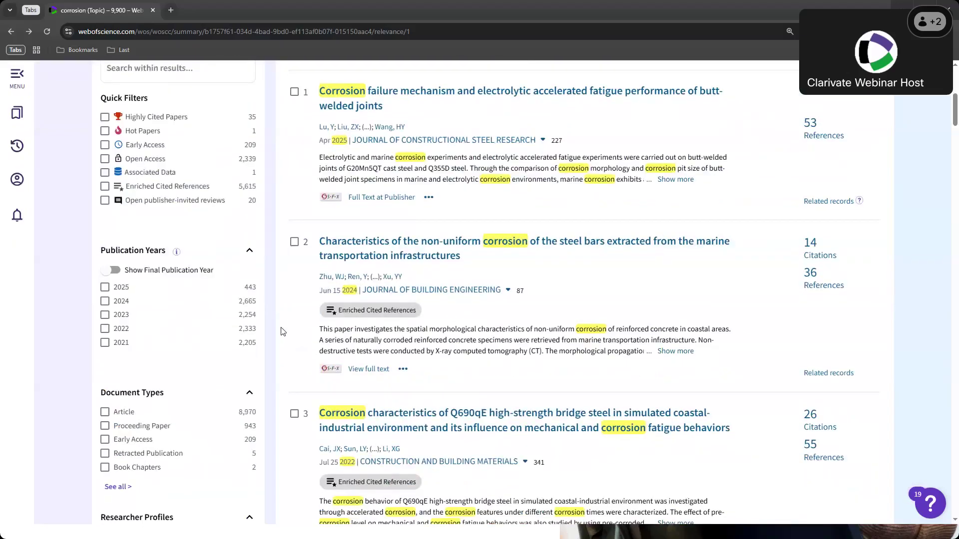
scroll(283, 331, down, 5)
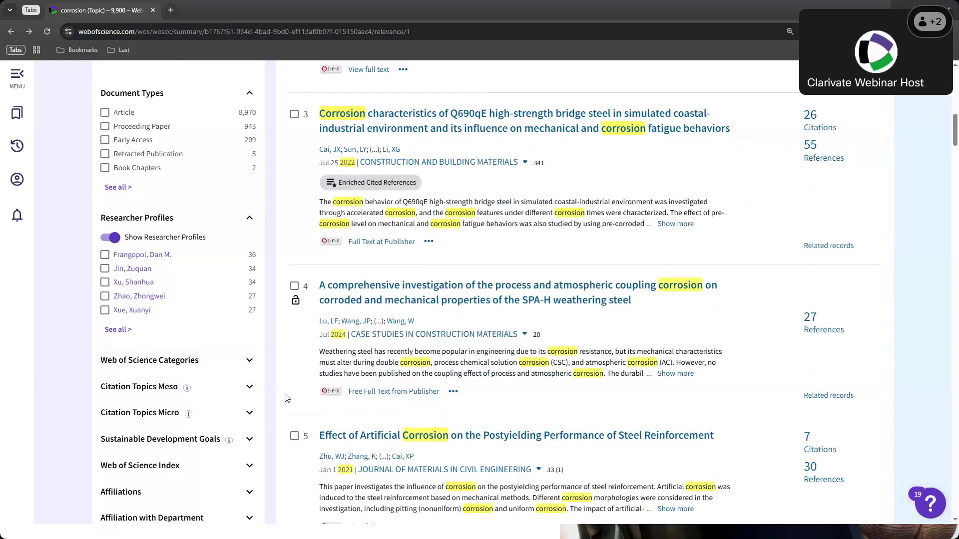
scroll(286, 398, down, 3)
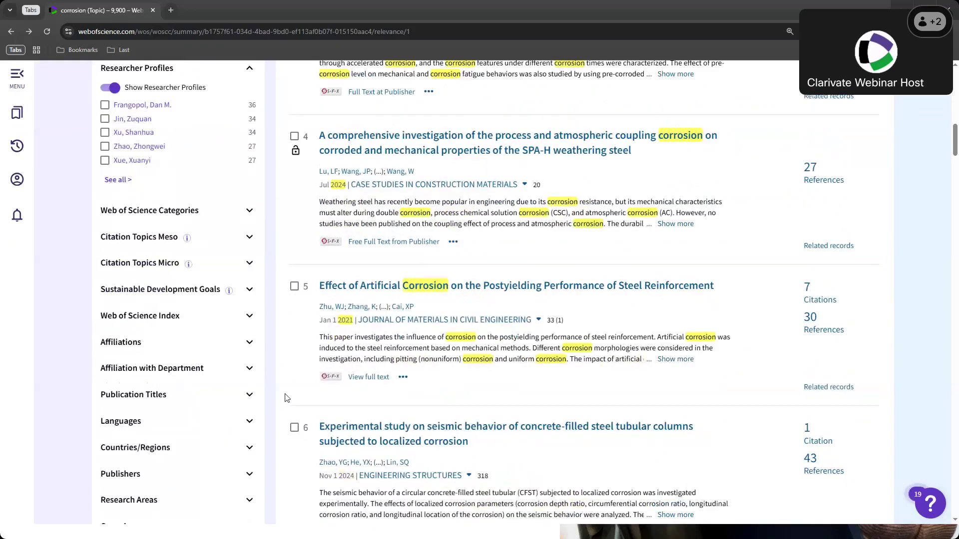
click(129, 398)
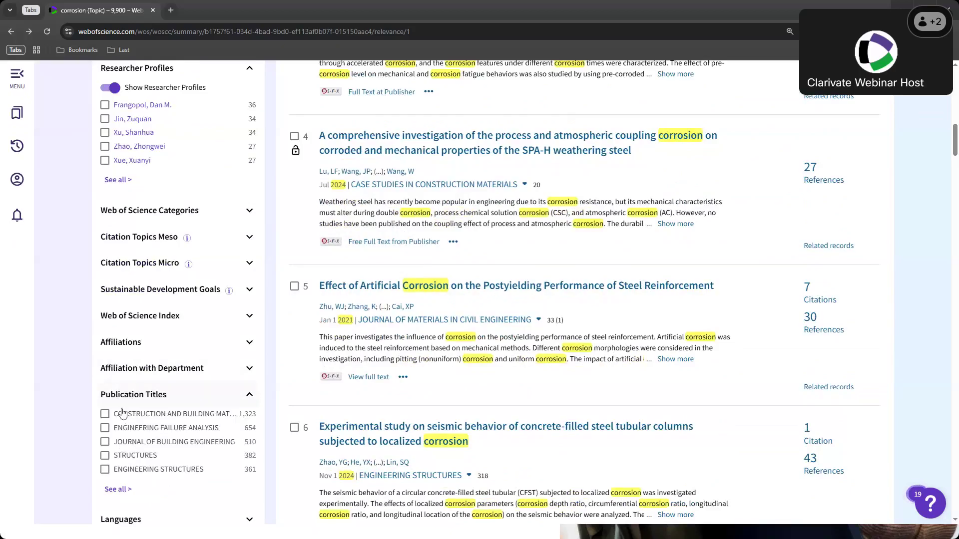
click(114, 490)
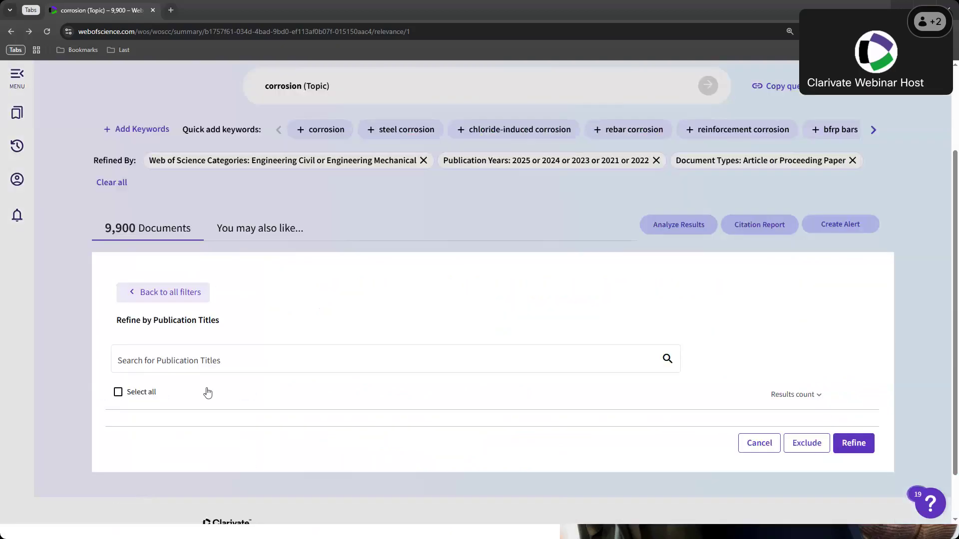
scroll(237, 385, down, 4)
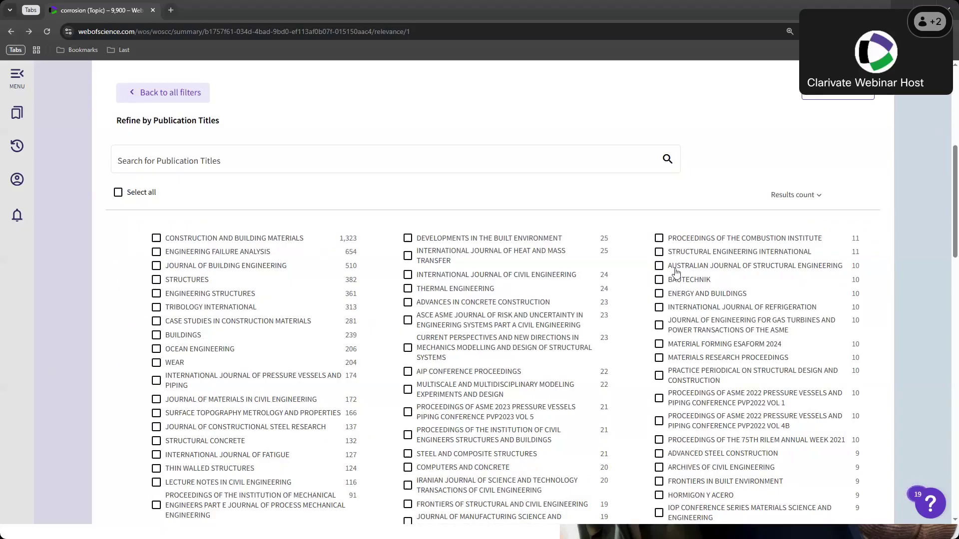
scroll(894, 381, up, 1)
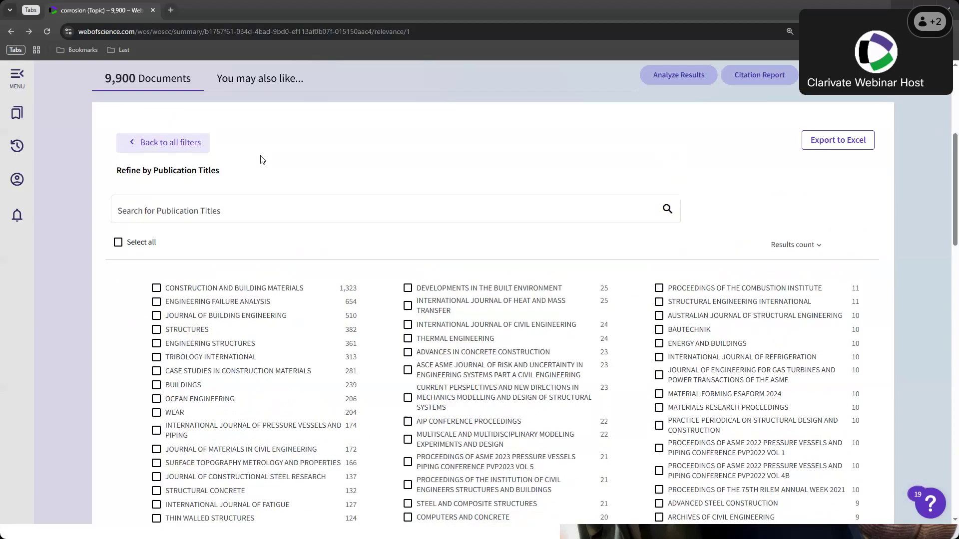
click(131, 145)
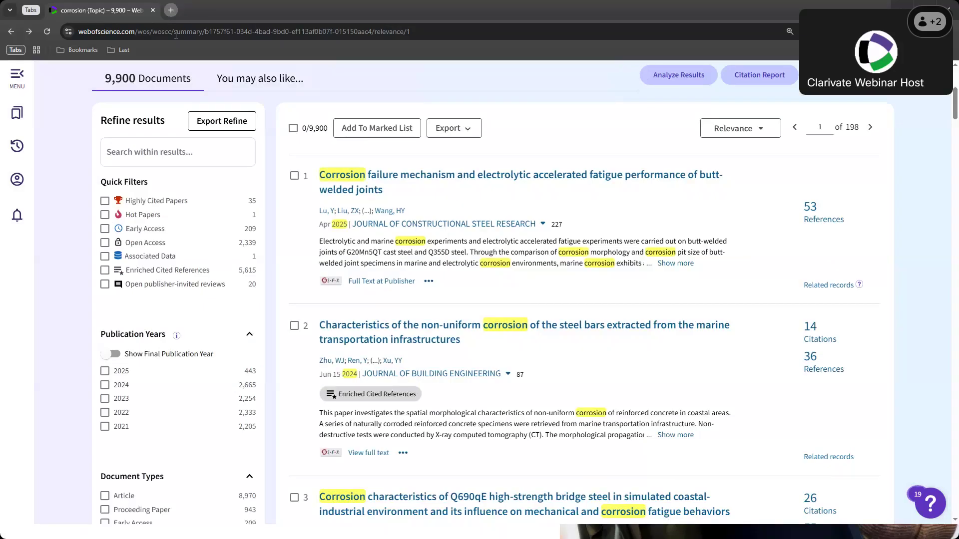
Open page 2 of the courses overview on jamaleo.com in a new browser tab.
click(170, 11)
click(175, 32)
text(jamaleo)
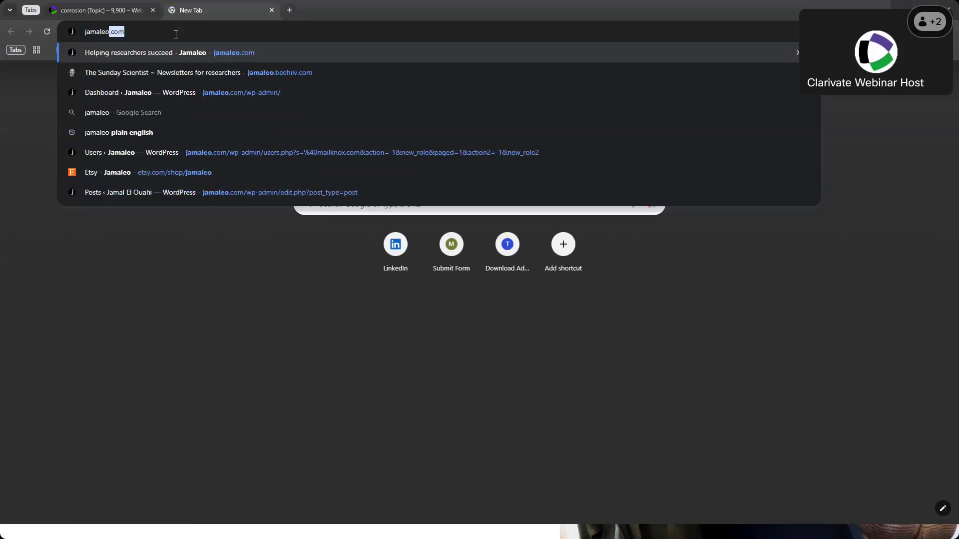
key(Return)
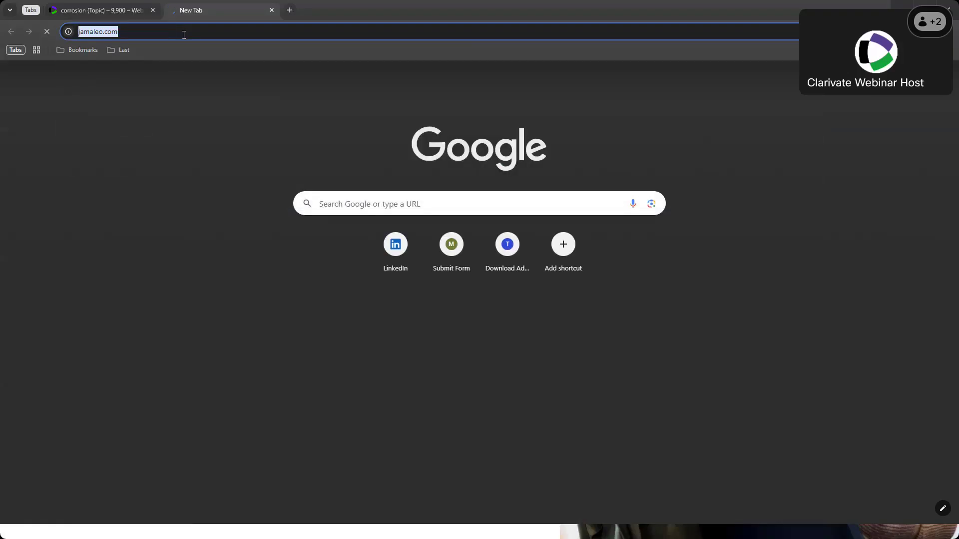
text(/c)
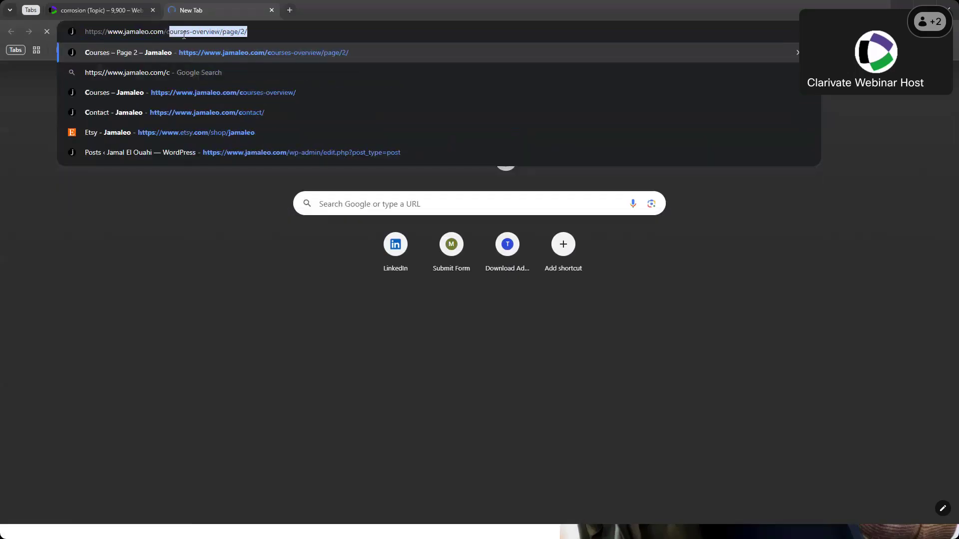
key(Return)
click(184, 31)
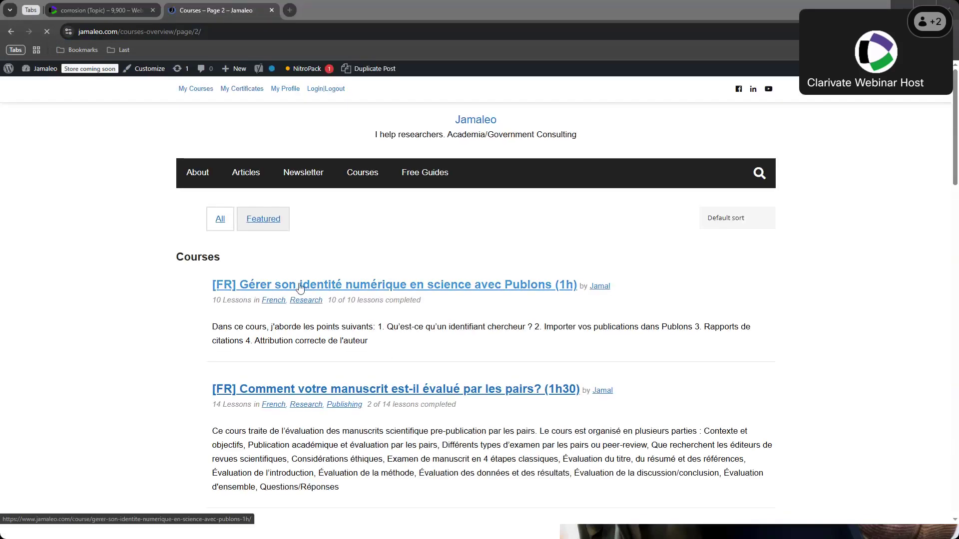
Examine the French courses on Web of Science, EndNote, journal selection and manuscript preparation, and close the courses page.
scroll(549, 312, down, 1)
scroll(551, 313, down, 6)
scroll(550, 314, up, 4)
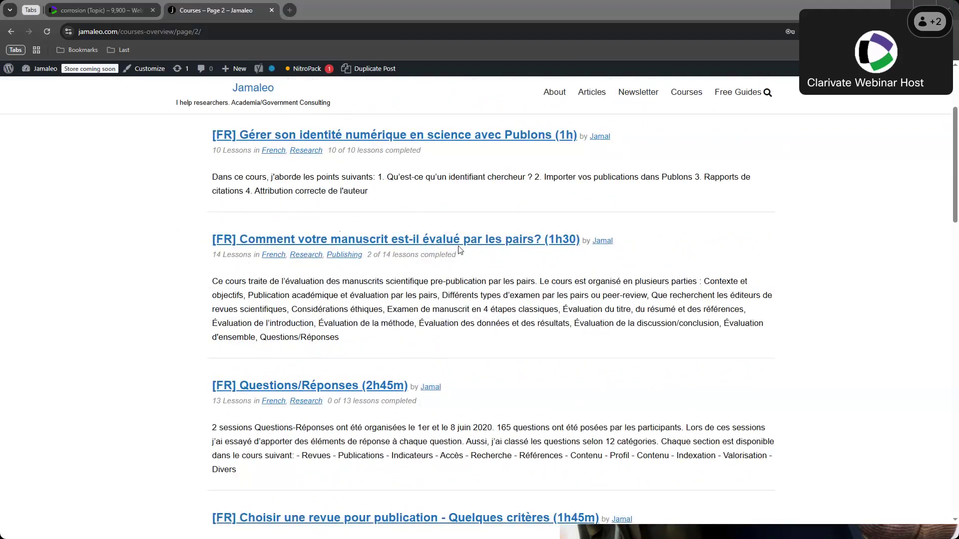
scroll(460, 250, down, 18)
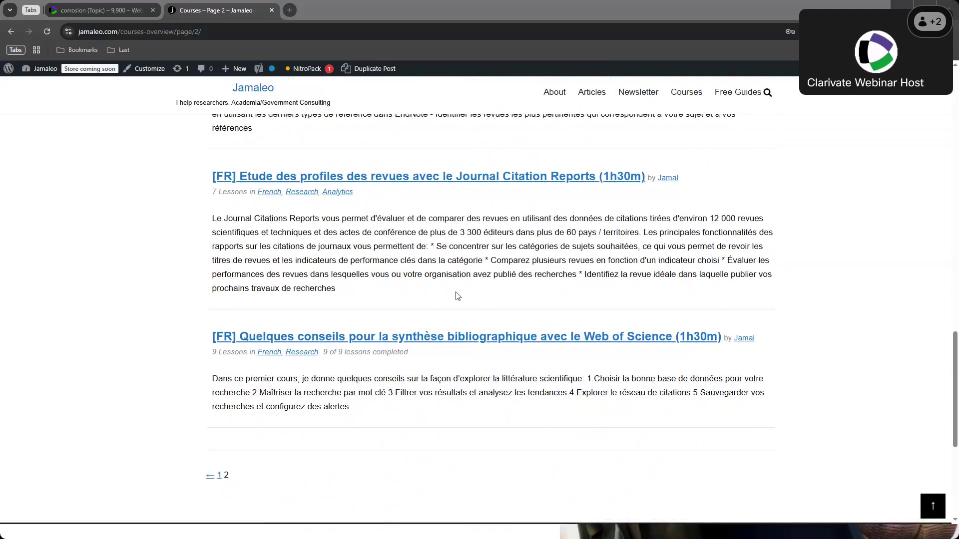
scroll(459, 296, up, 1)
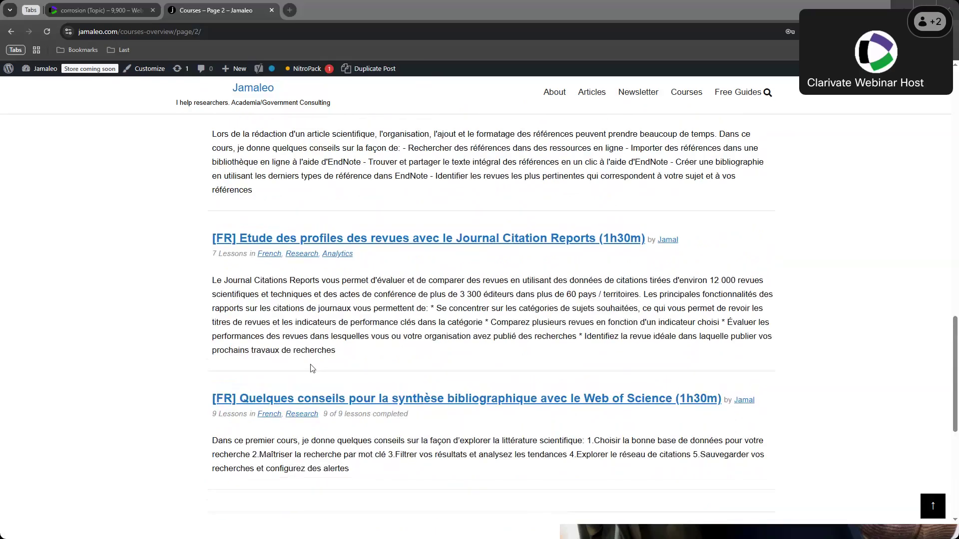
scroll(345, 404, up, 1)
scroll(500, 436, up, 1)
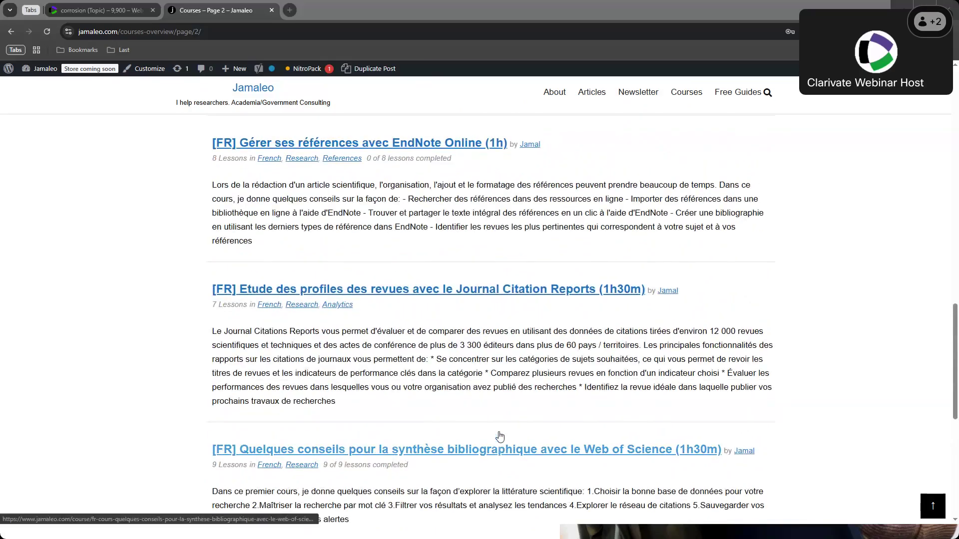
scroll(500, 436, up, 5)
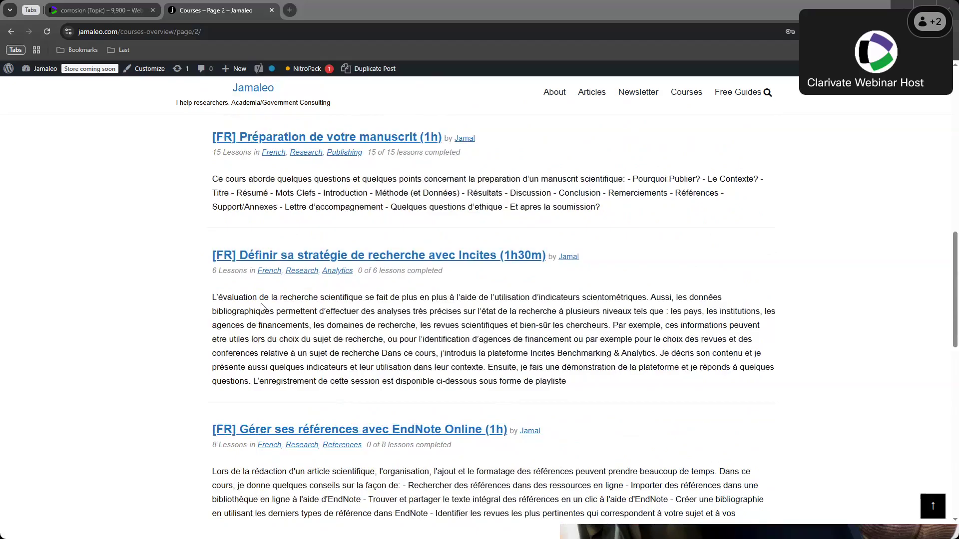
scroll(533, 319, up, 2)
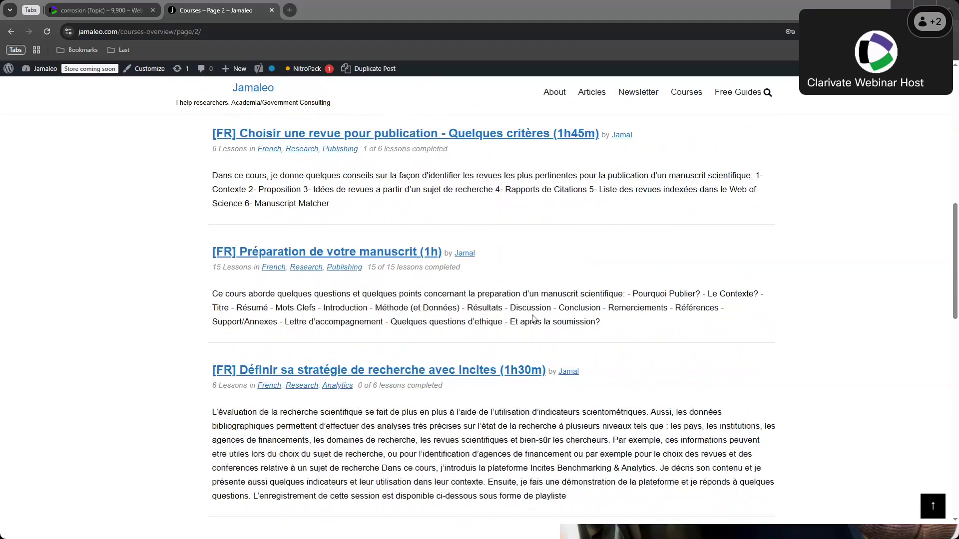
scroll(533, 319, up, 1)
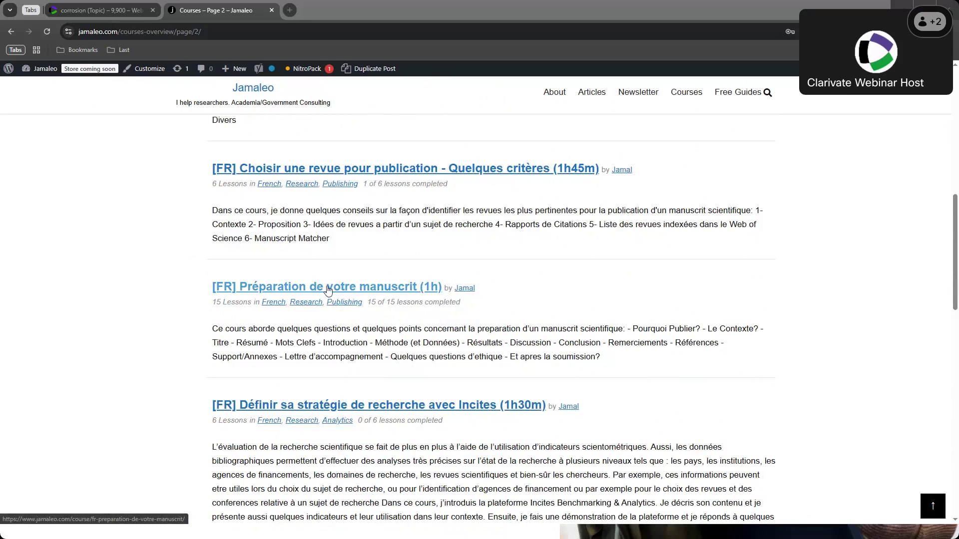
click(272, 10)
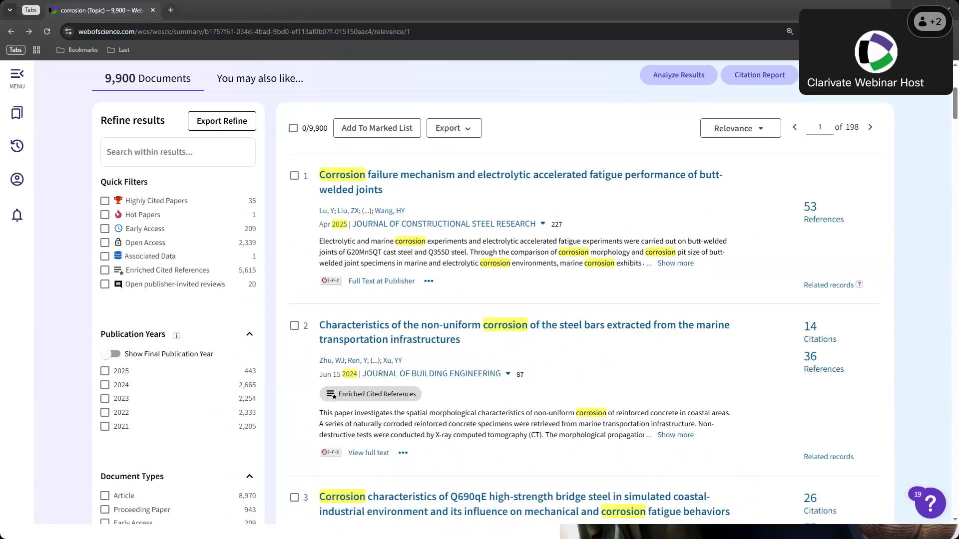
Review the databases available in the advanced search, and search the Web of Science Core Collection for the topic "corrosion".
scroll(417, 250, up, 5)
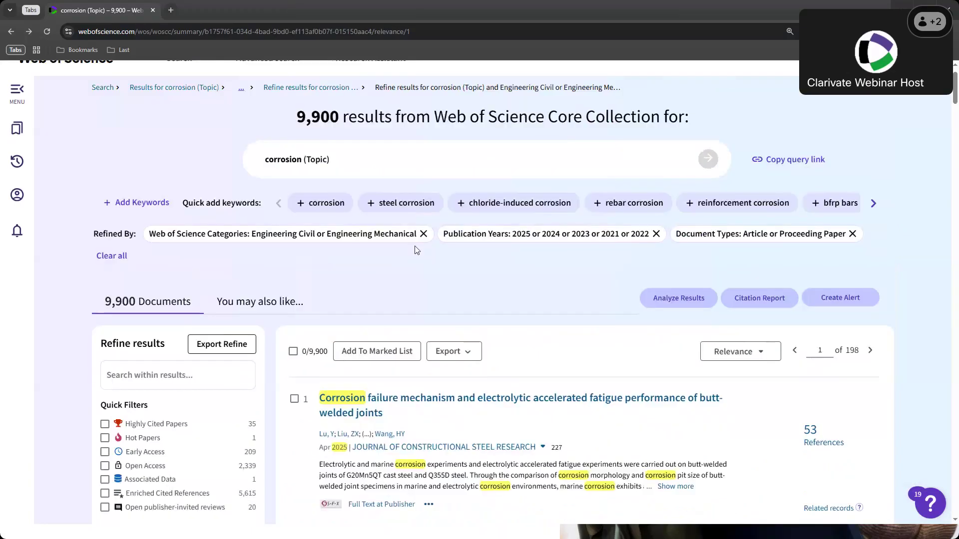
click(282, 101)
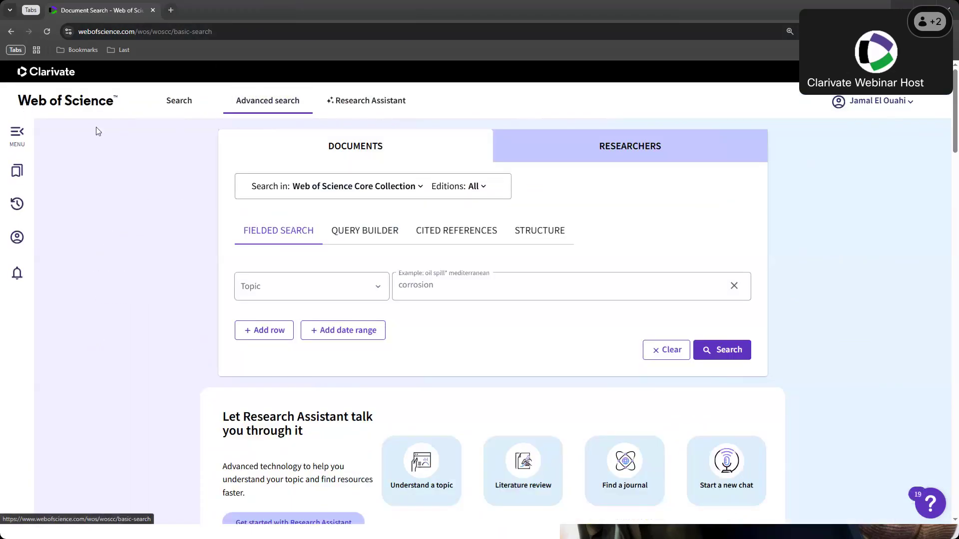
click(402, 186)
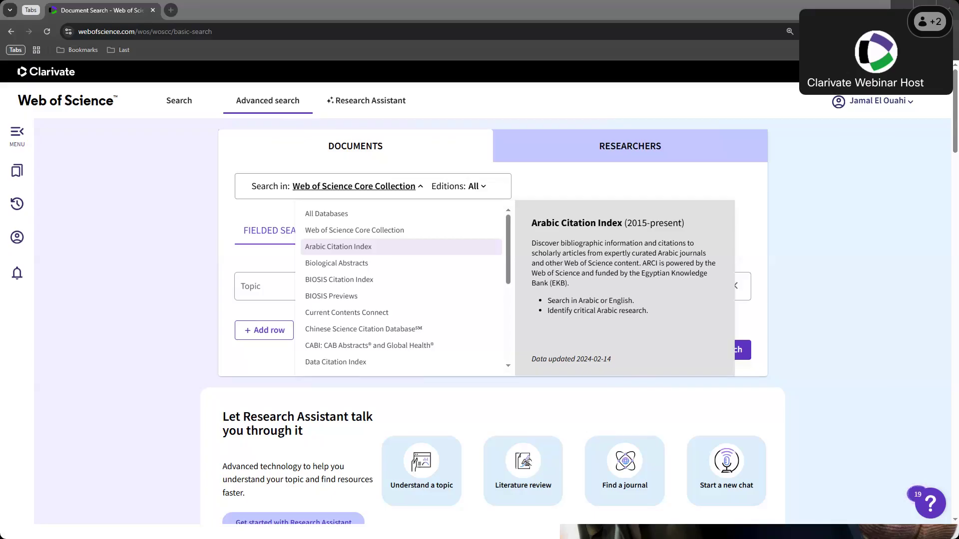
click(113, 278)
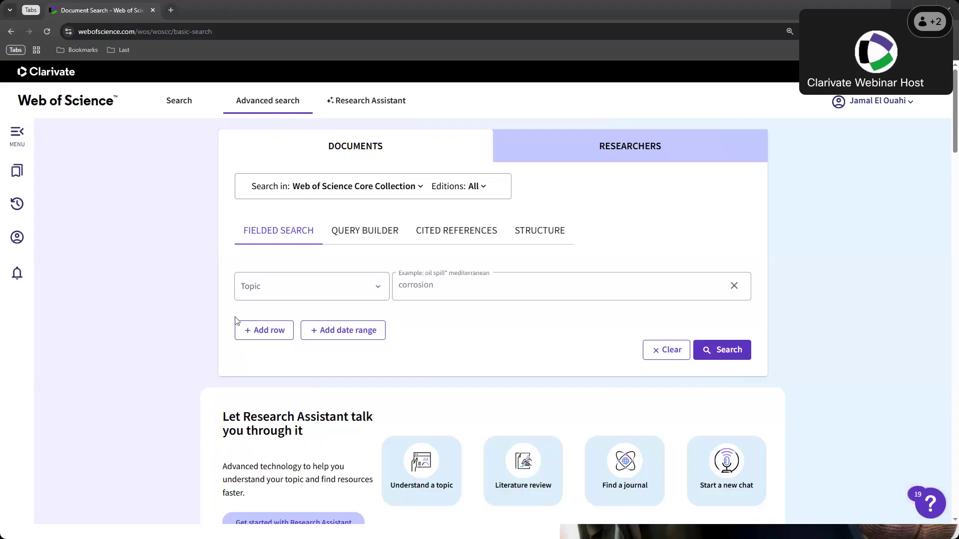
click(740, 349)
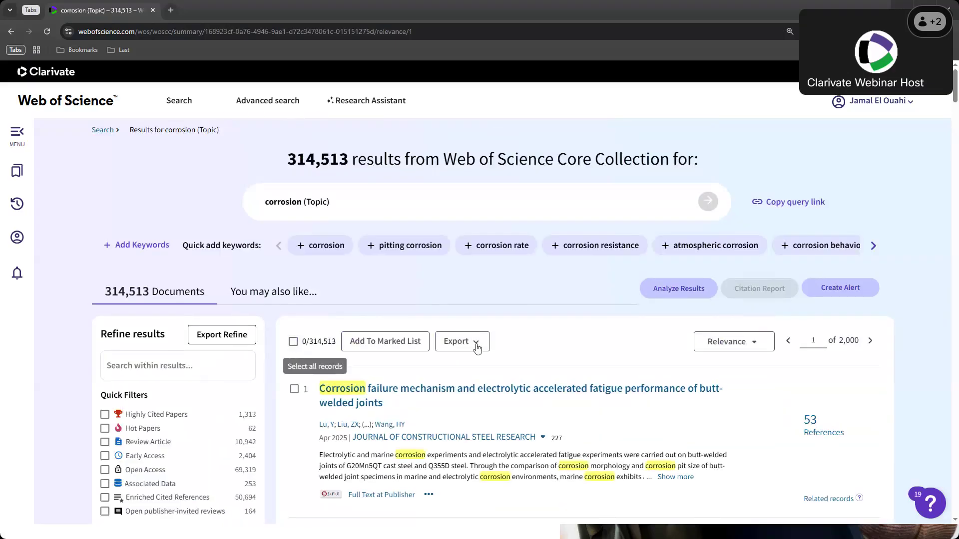
Examine the Excel export options with the record range from 1 to 1000, and close them without exporting.
click(478, 341)
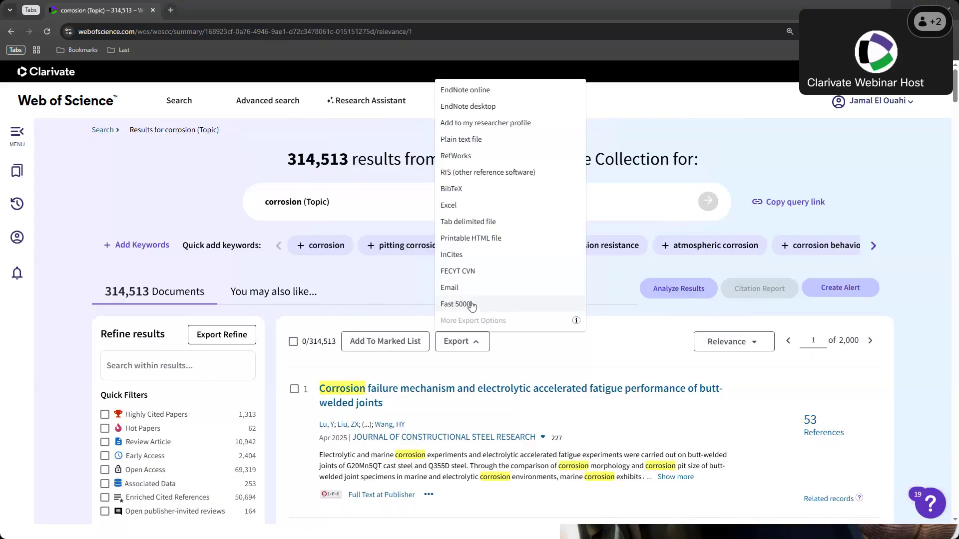
click(474, 206)
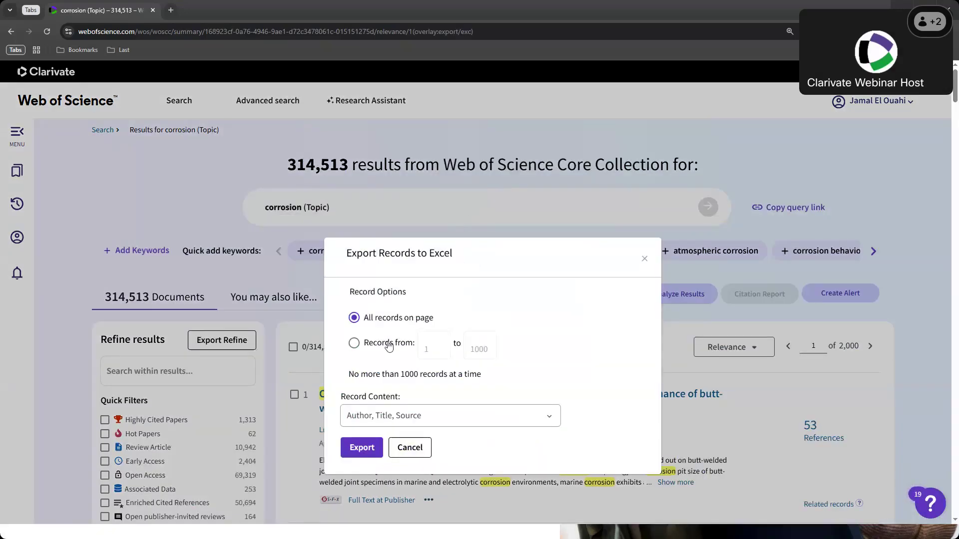
click(354, 343)
click(482, 351)
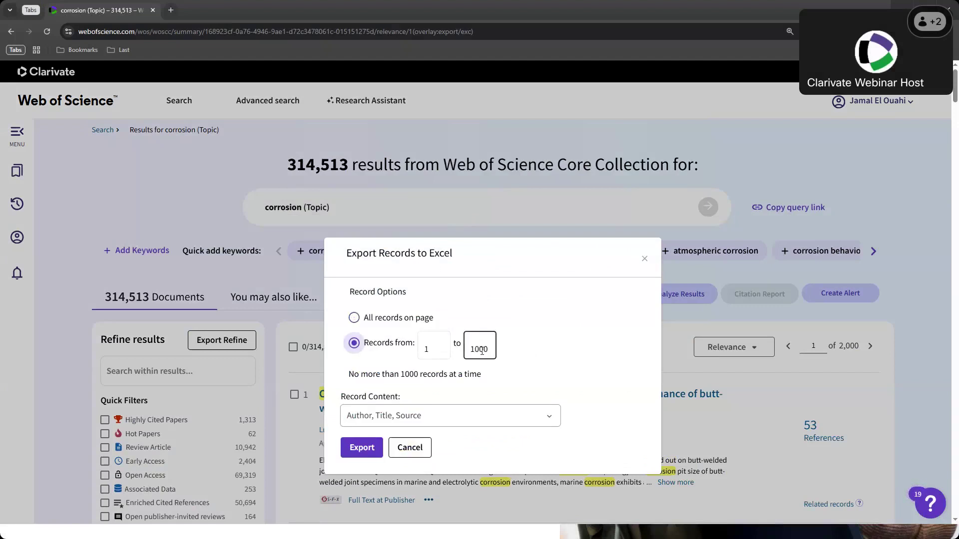
click(645, 264)
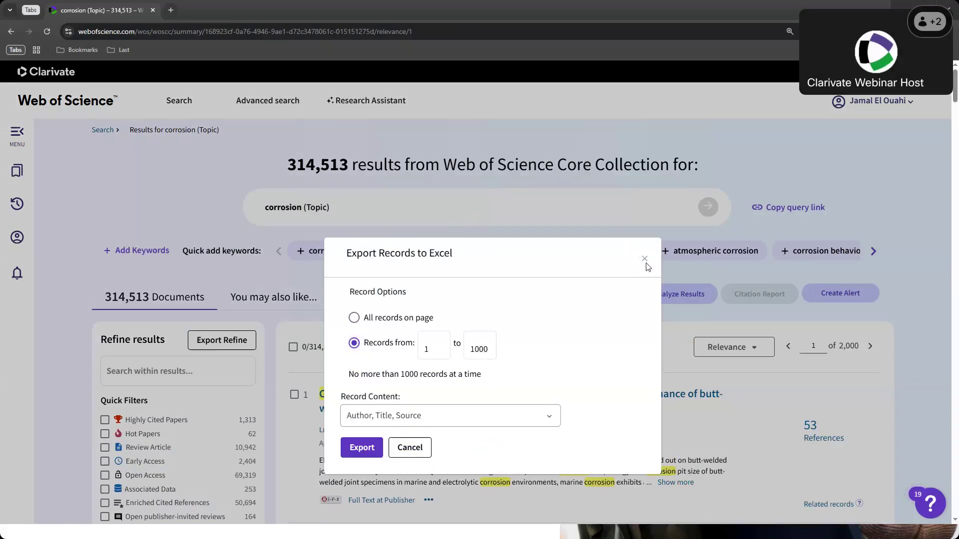
Select all records on the page, and review their Excel export options with the range 1 to 1000 without exporting.
click(293, 343)
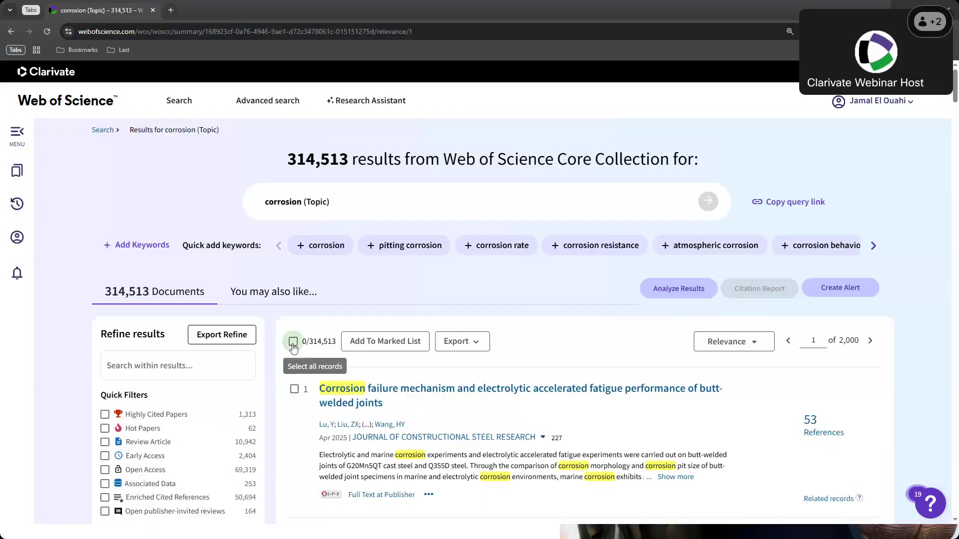
click(471, 345)
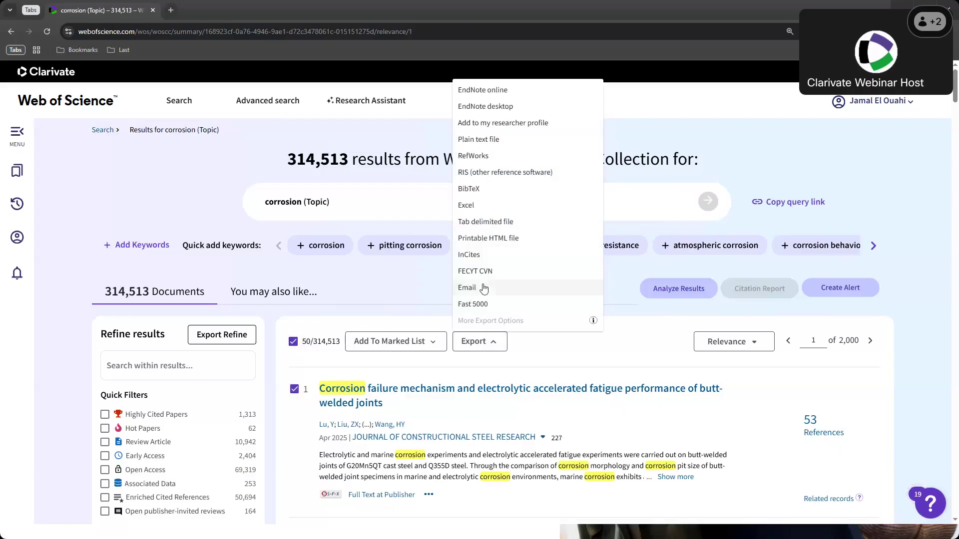
click(481, 204)
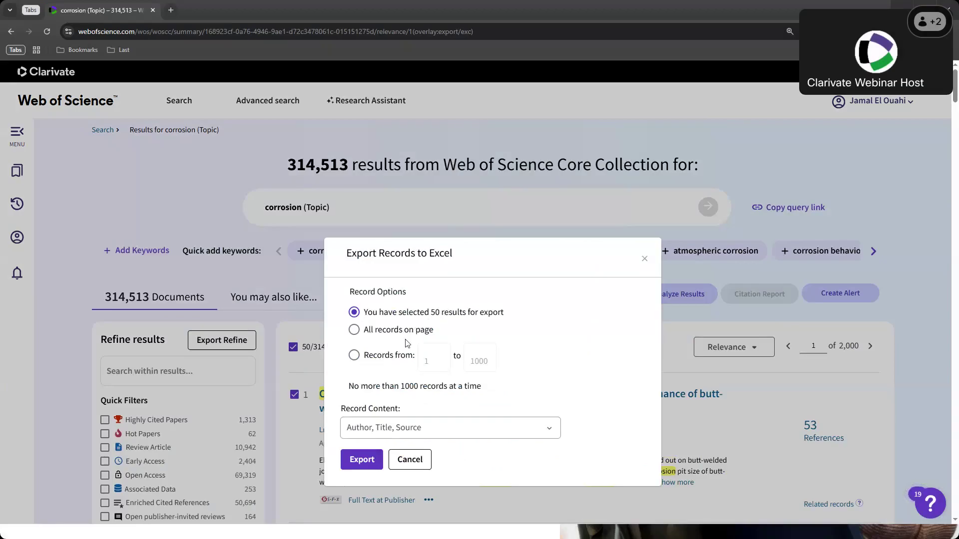
click(354, 356)
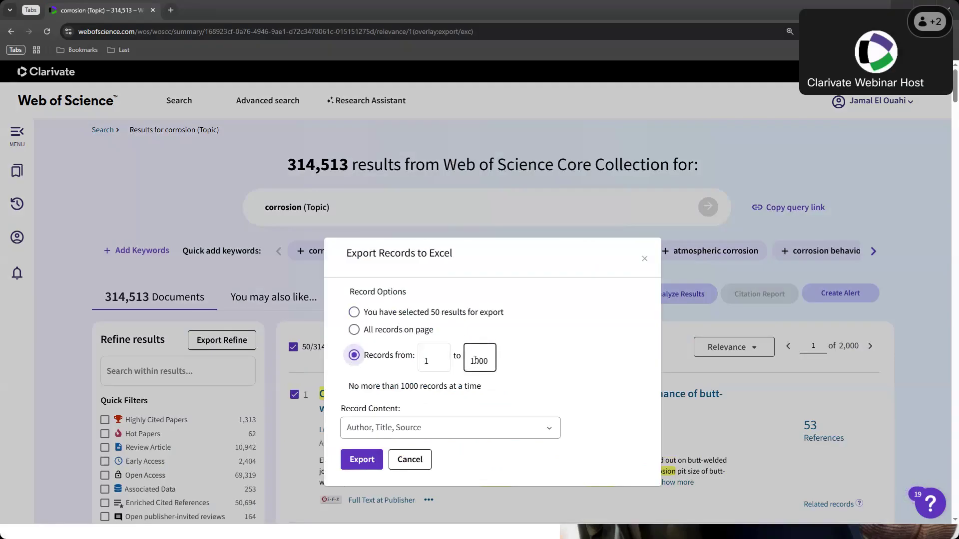
click(645, 260)
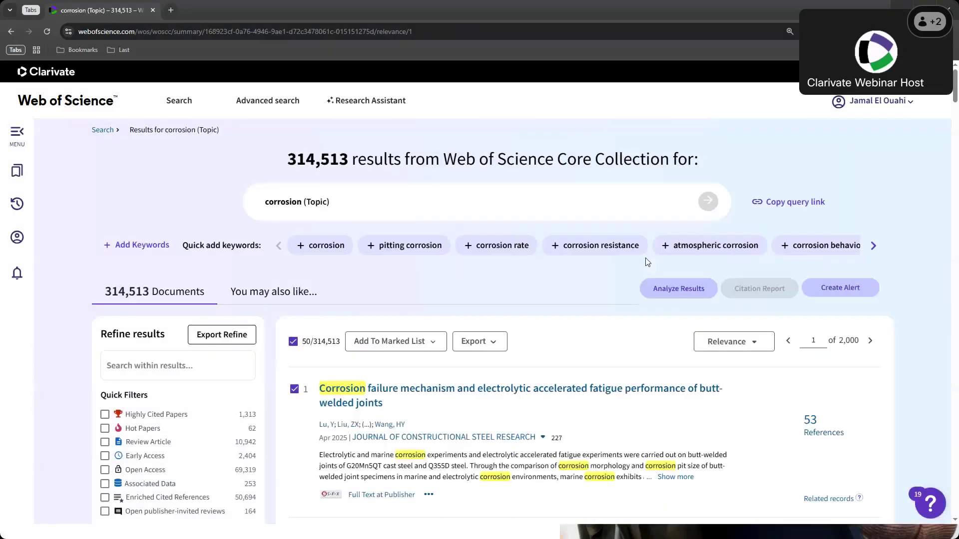
Set the Excel export of the corrosion results to the record range from 1 to 1000.
click(477, 349)
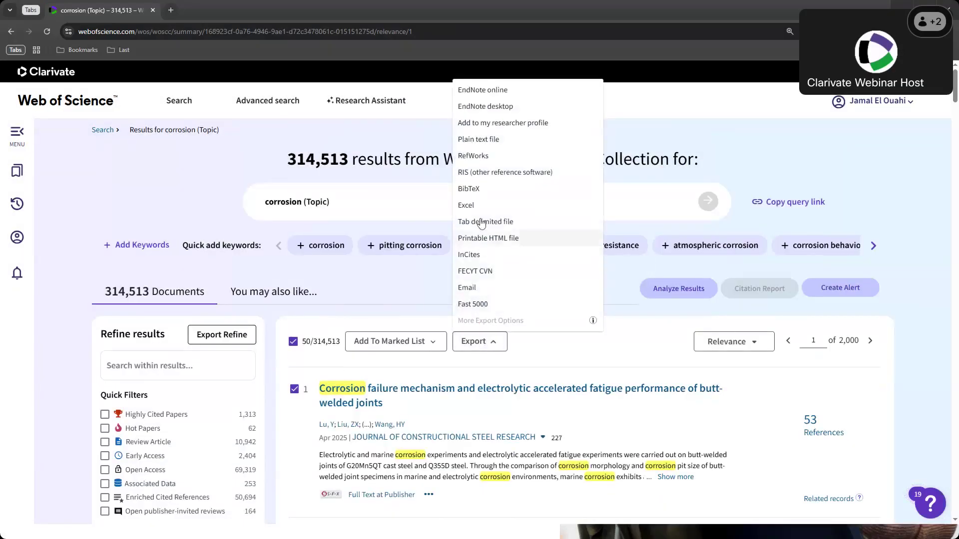
click(478, 205)
click(354, 355)
click(491, 364)
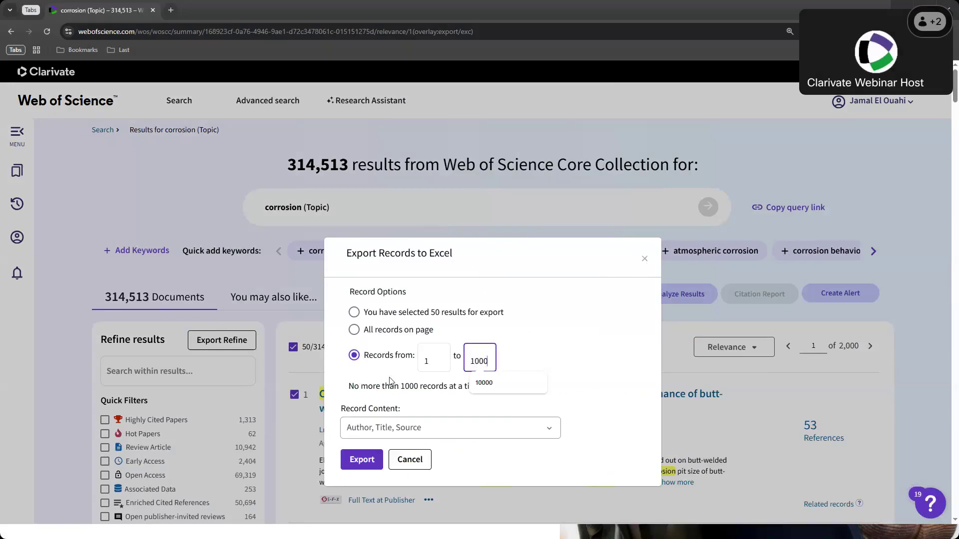
Change the start of the Excel export range to record 1001, and close the export options without exporting.
click(428, 361)
key(Down)
key(Down)
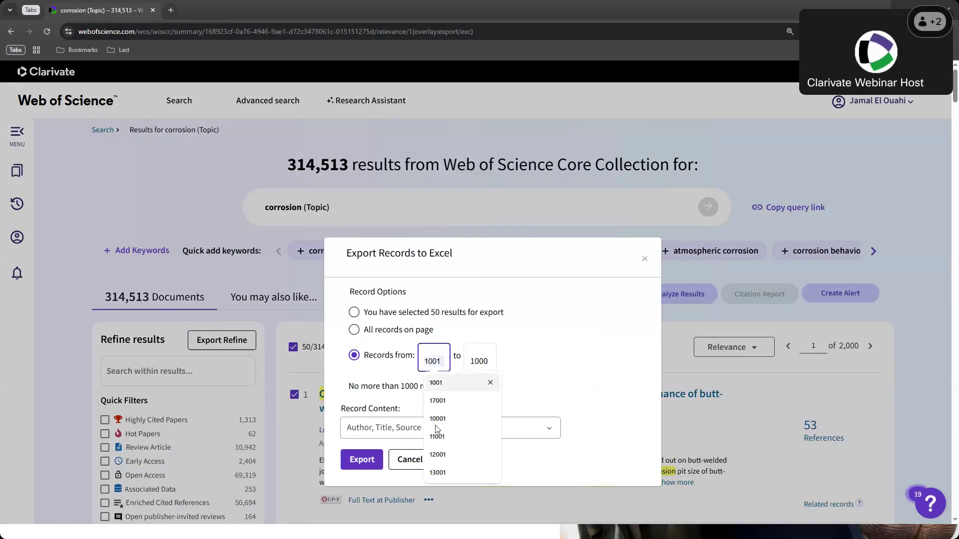
click(447, 383)
click(490, 362)
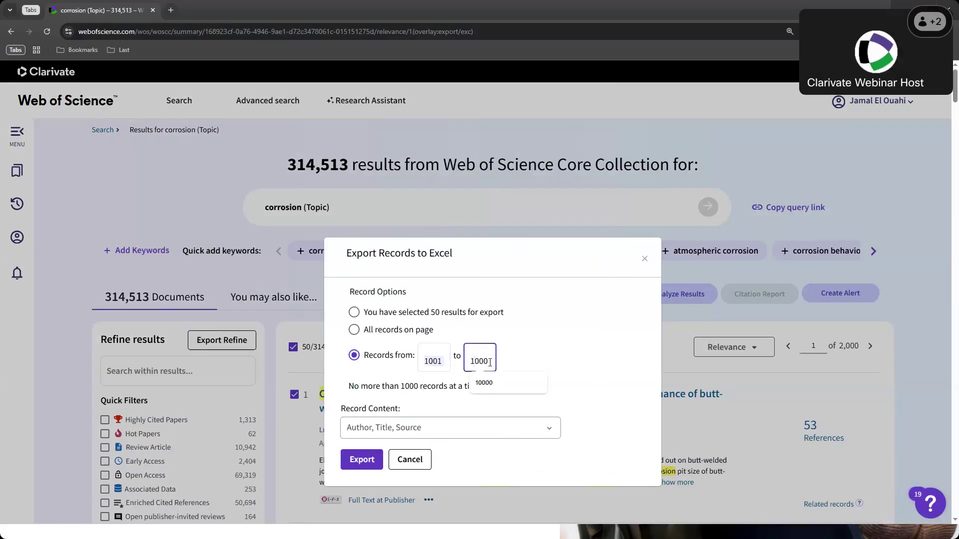
key(BackSpace)
text(2)
click(645, 259)
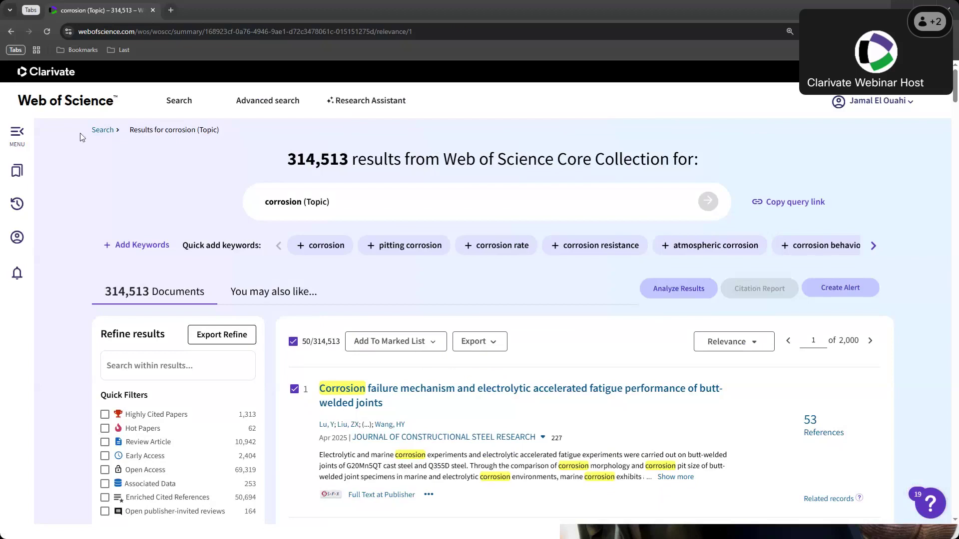
Open the IMIST-CNRST Facebook page at facebook.com/imist.cnrst in a new browser tab.
click(174, 11)
text(facebook.com/imist.cnrst)
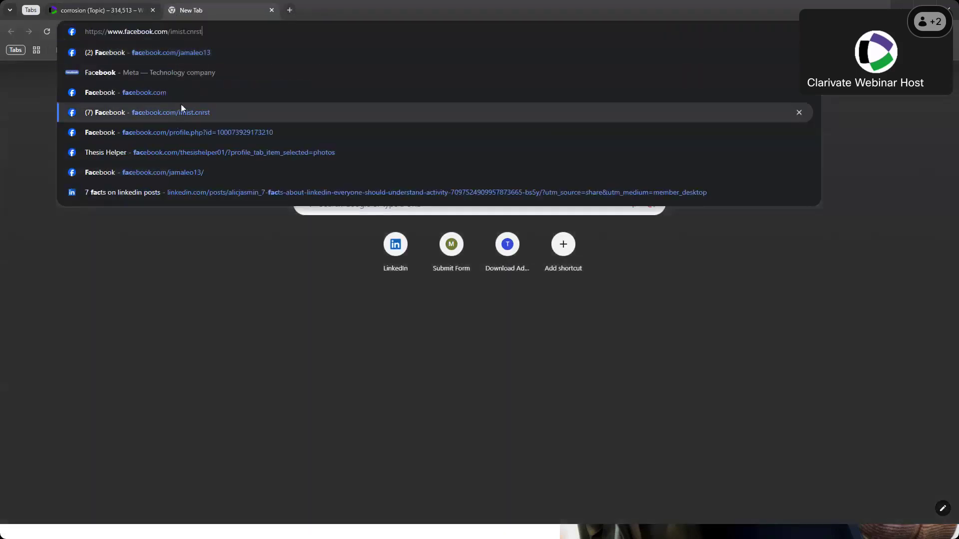
click(181, 109)
click(202, 32)
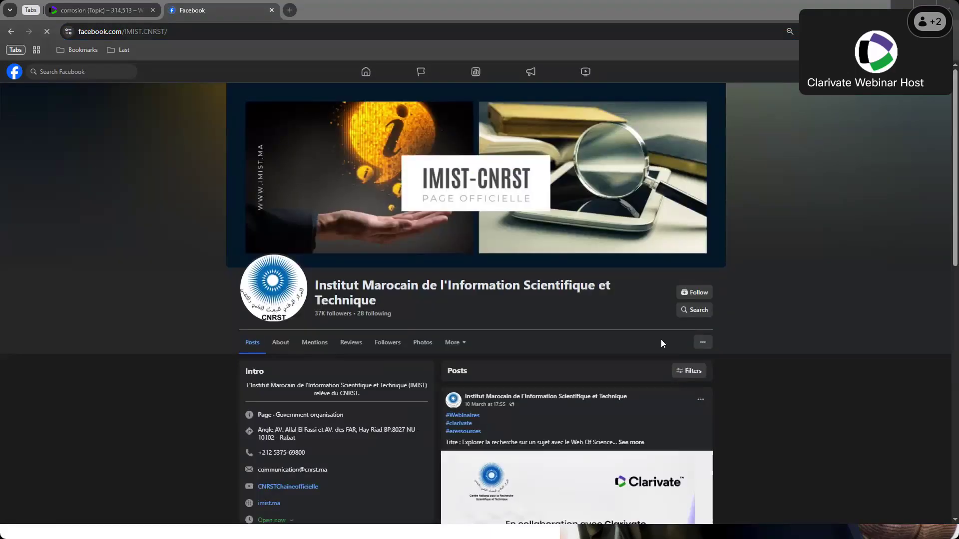
Look through the institute's webinar posts, and open the poster of the 2025 training cycle with Clarivate.
scroll(663, 344, down, 5)
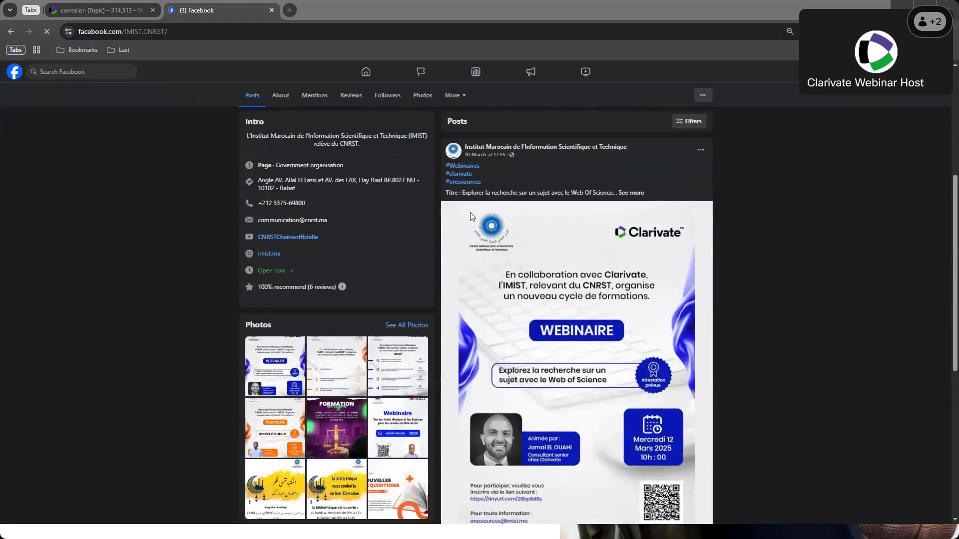
scroll(470, 212, down, 4)
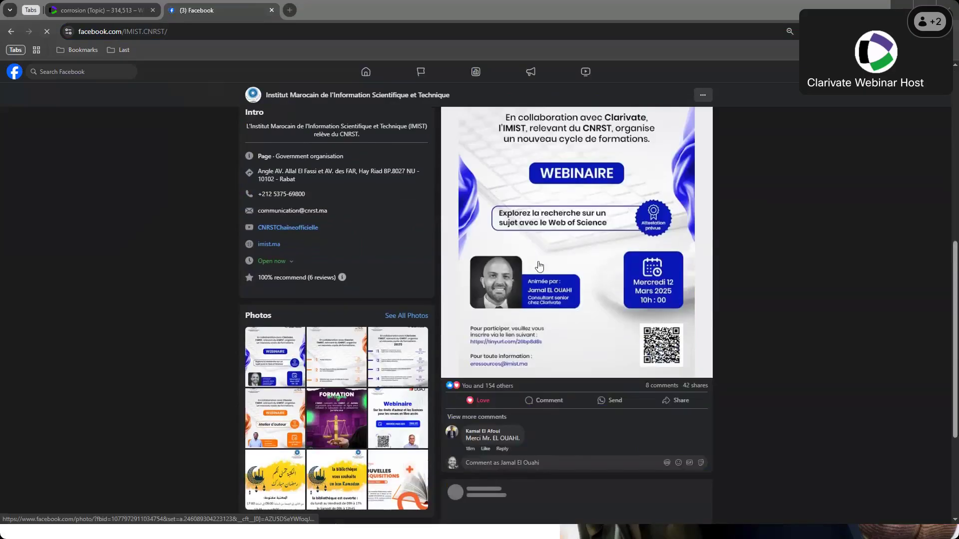
scroll(549, 260, up, 3)
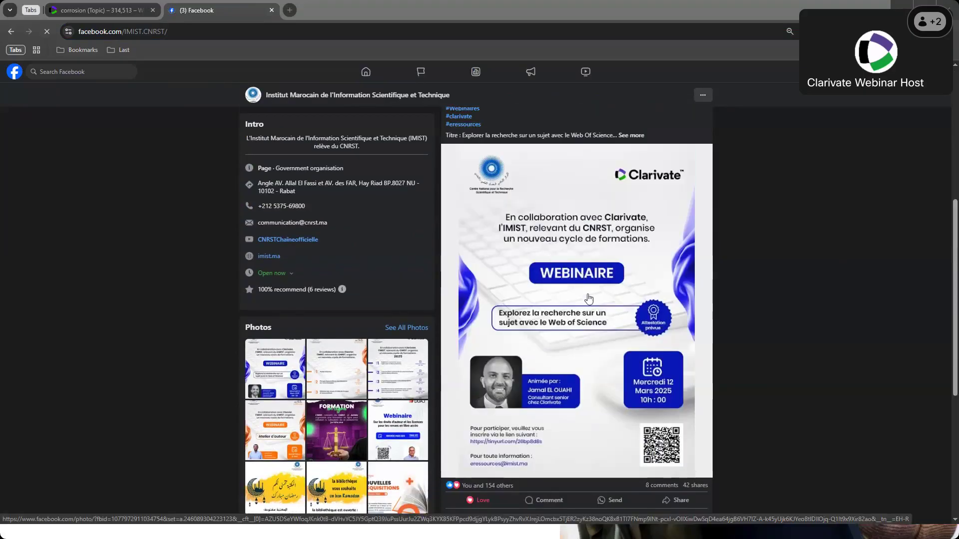
scroll(589, 298, down, 5)
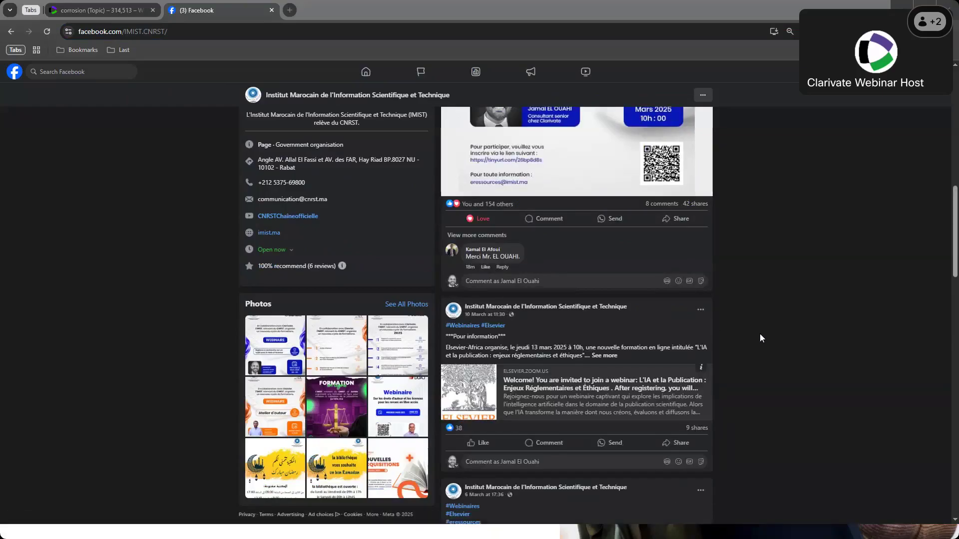
scroll(760, 333, down, 3)
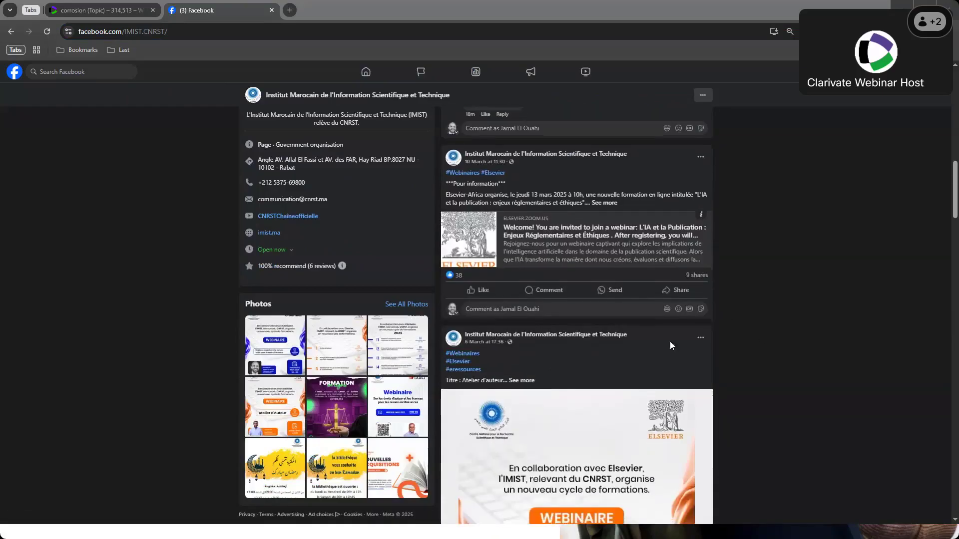
scroll(748, 363, down, 5)
scroll(748, 363, up, 8)
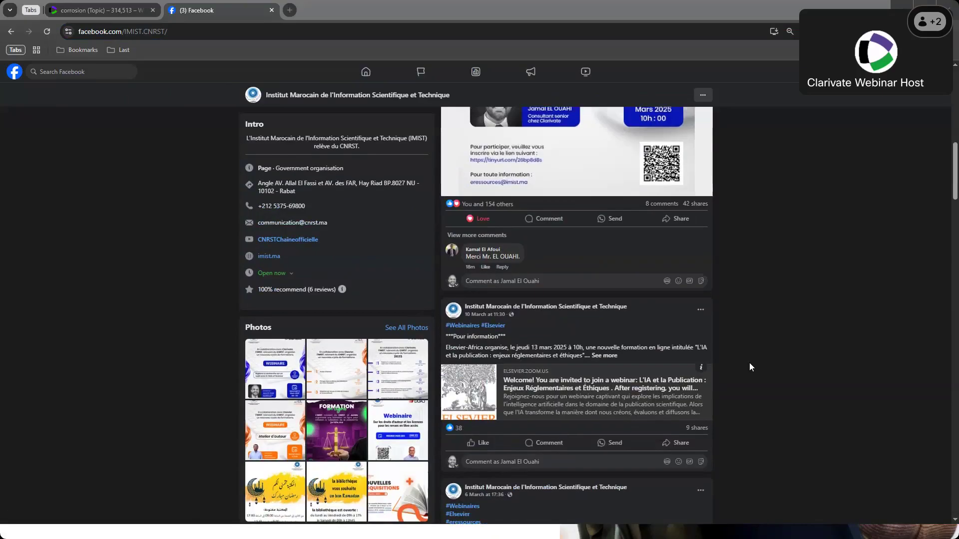
scroll(749, 362, down, 10)
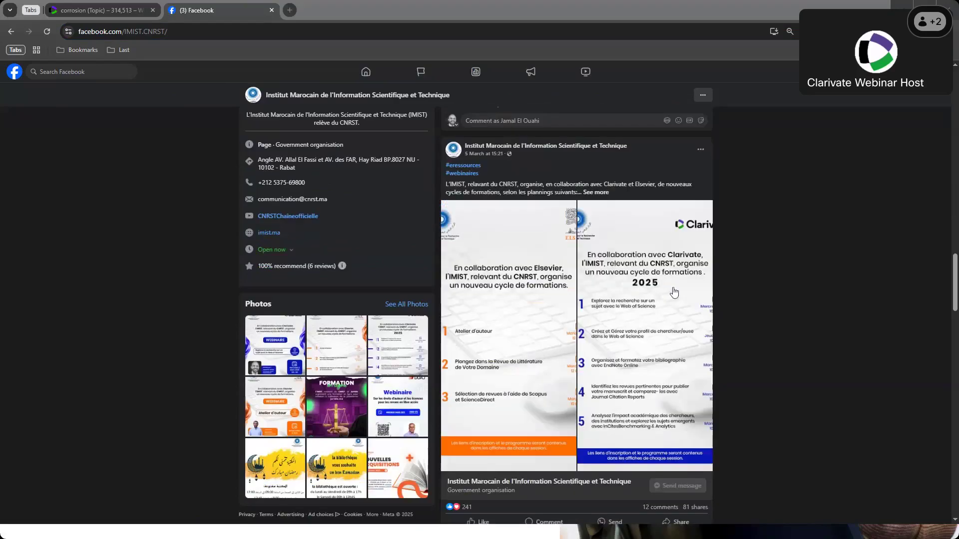
click(674, 292)
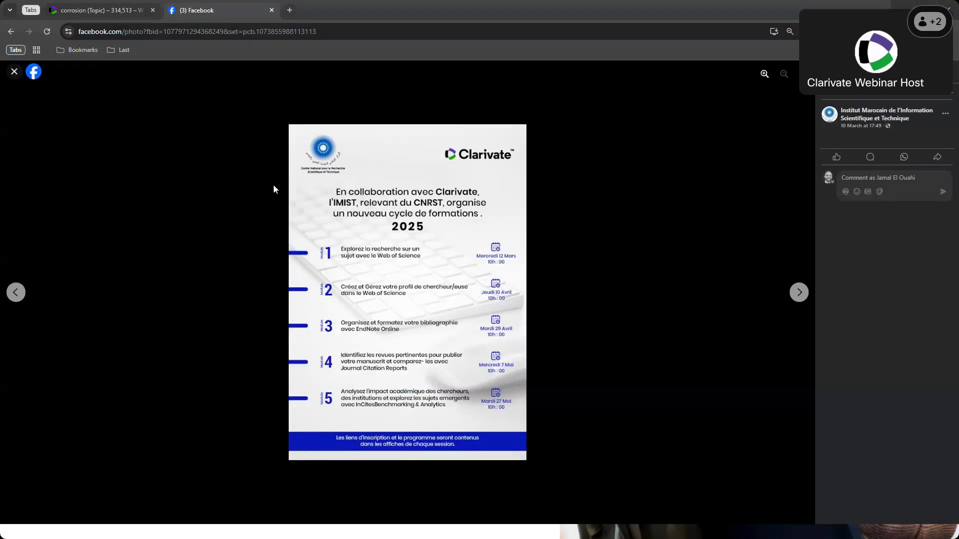
Open the website of The Sunday Scientist newsletter in place of the training poster.
click(250, 32)
text(jamale)
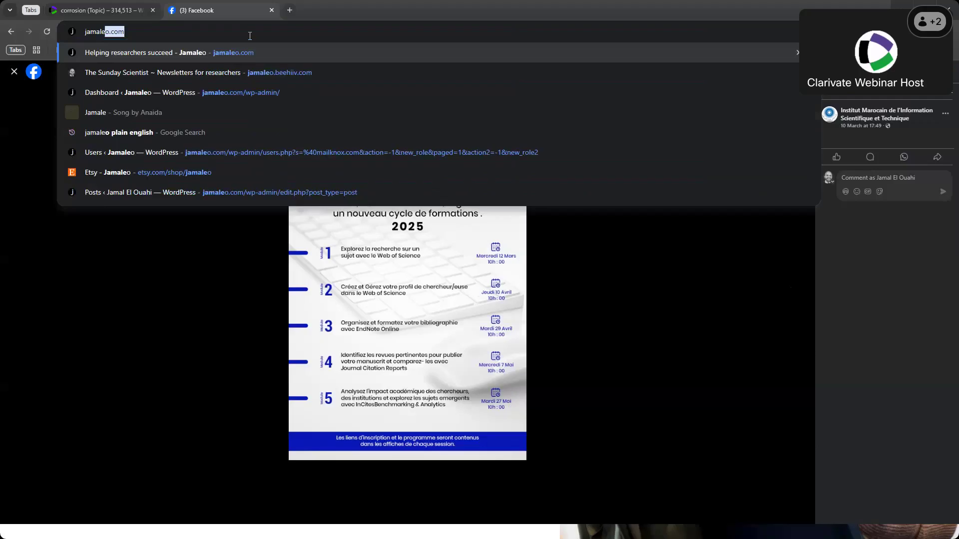
key(Down)
key(Return)
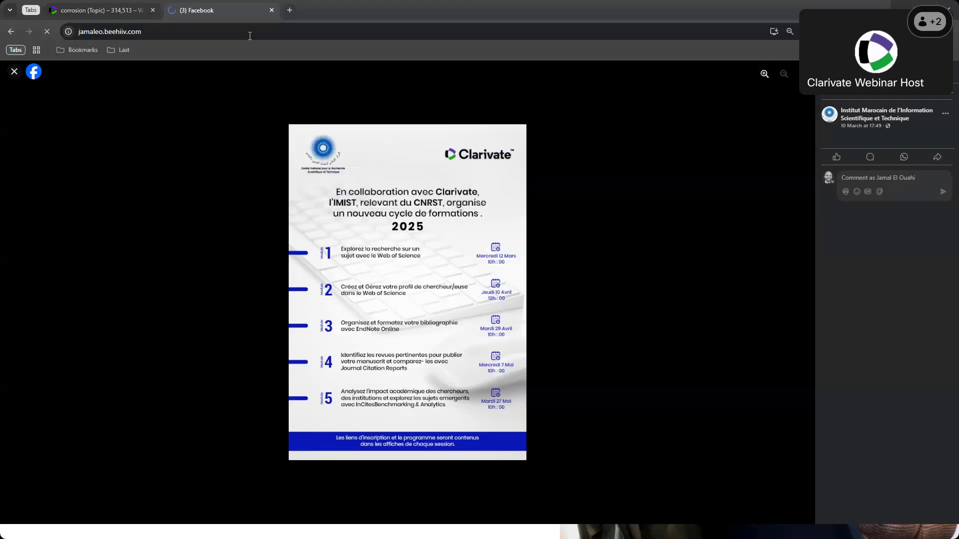
Review the newsletter post "[Webinar with certificate] Expanding your search to specialised content", and close its page.
scroll(660, 214, down, 1)
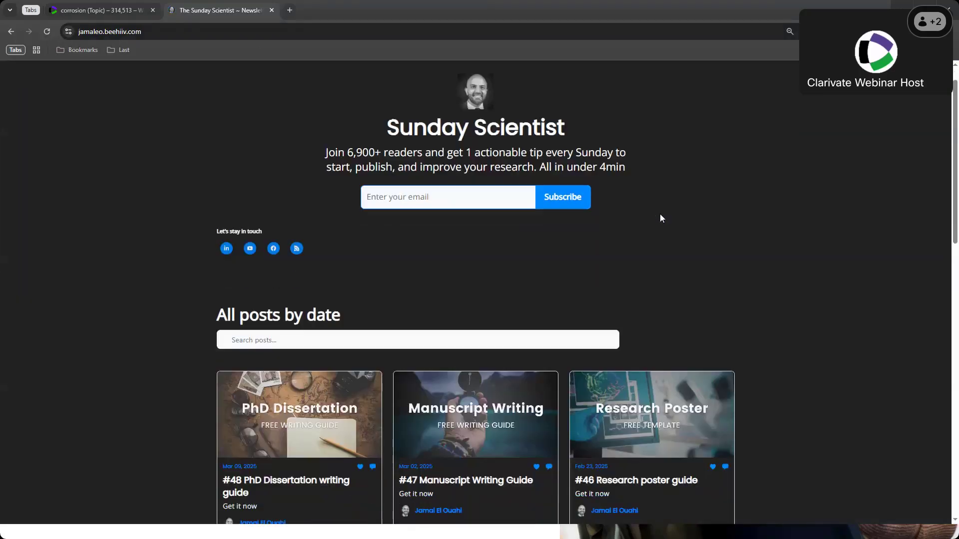
scroll(660, 214, down, 5)
scroll(809, 236, down, 3)
click(317, 253)
click(221, 32)
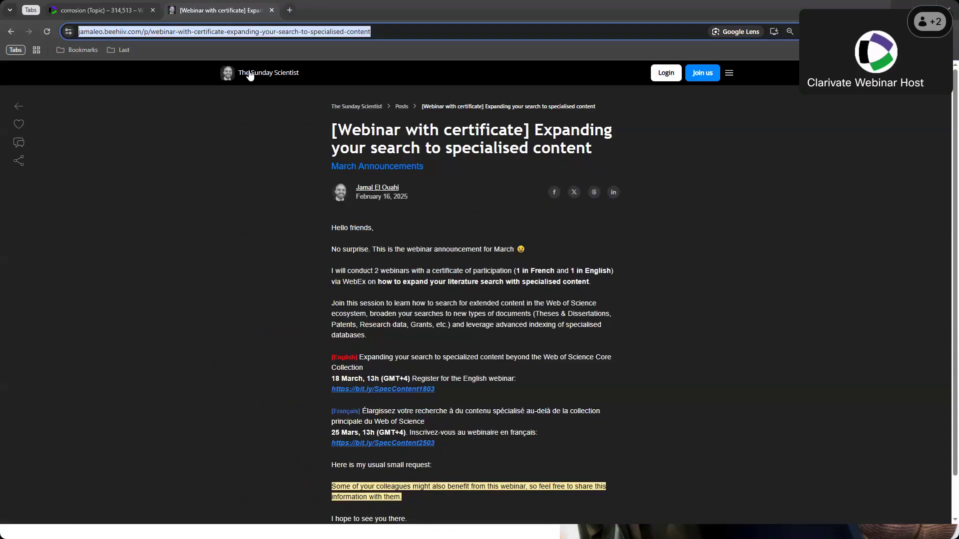
click(271, 10)
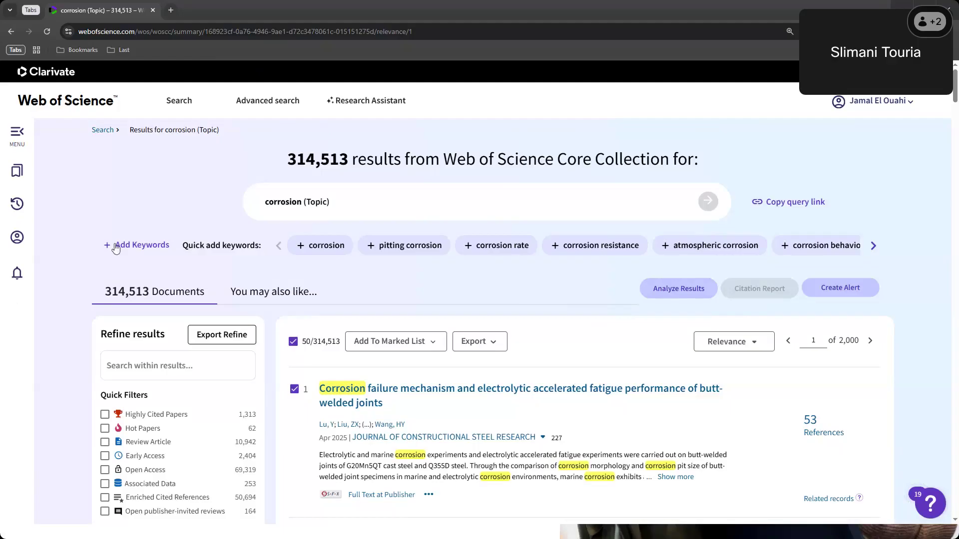
Return from the corrosion results to the advanced search.
click(268, 100)
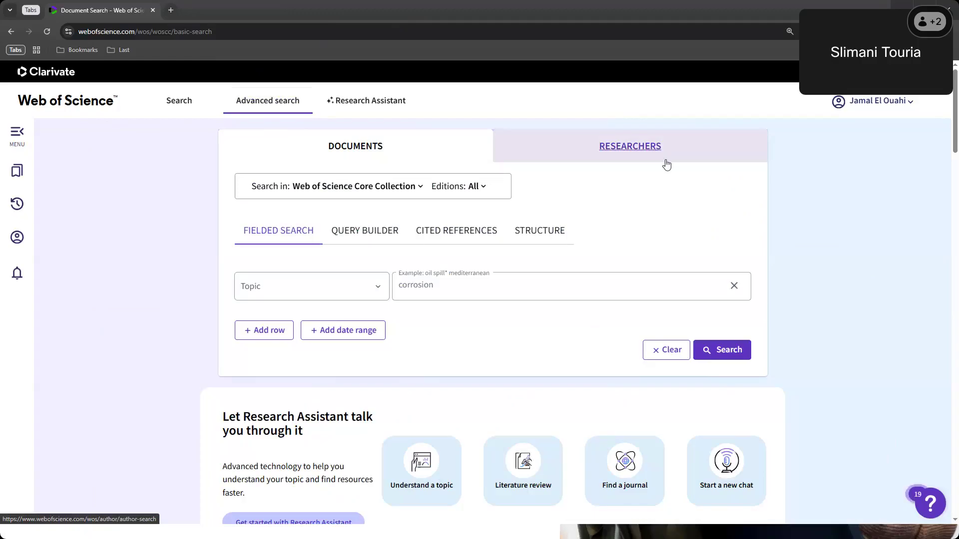
click(633, 143)
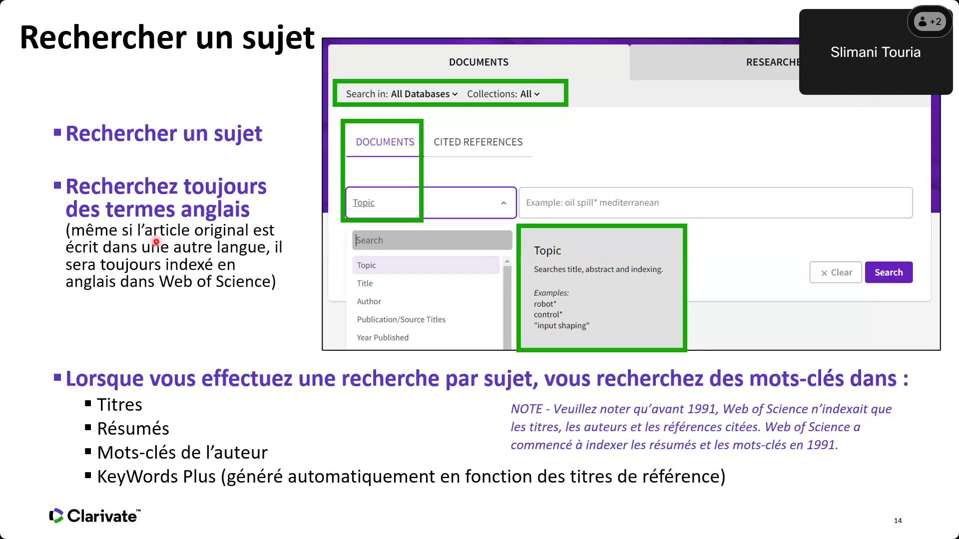
key(Left)
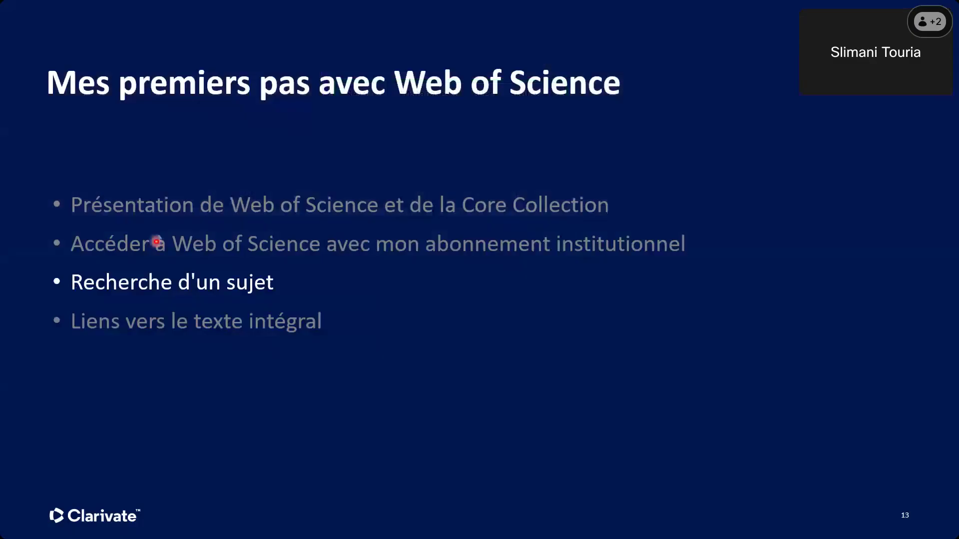
key(Left)
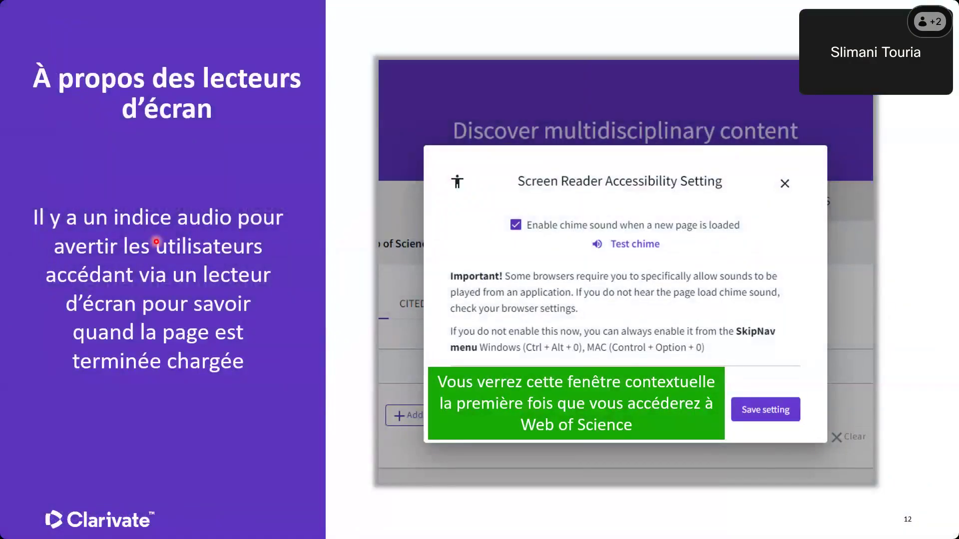
key(Left)
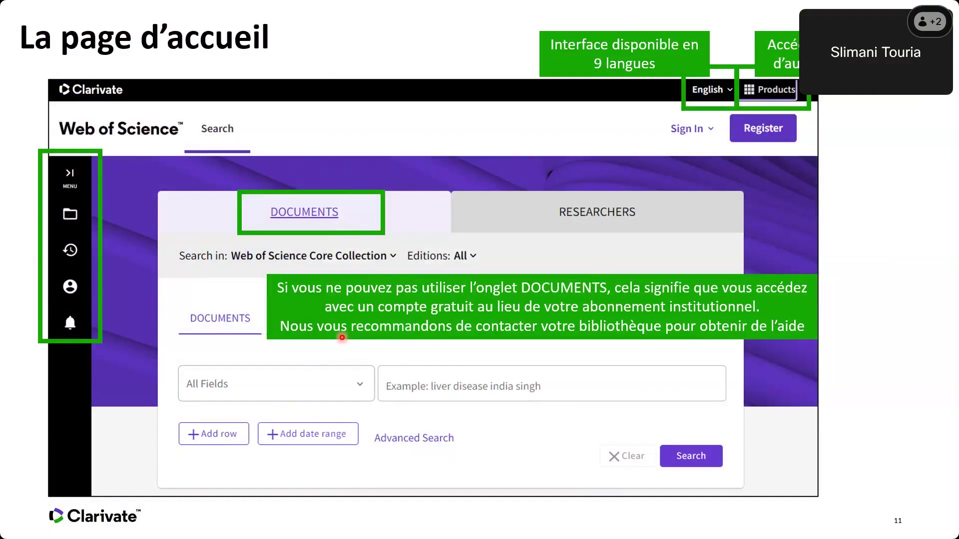
Switch back to the browser, and review the searchable databases and the editions of the Web of Science Core Collection.
key(alt+Tab)
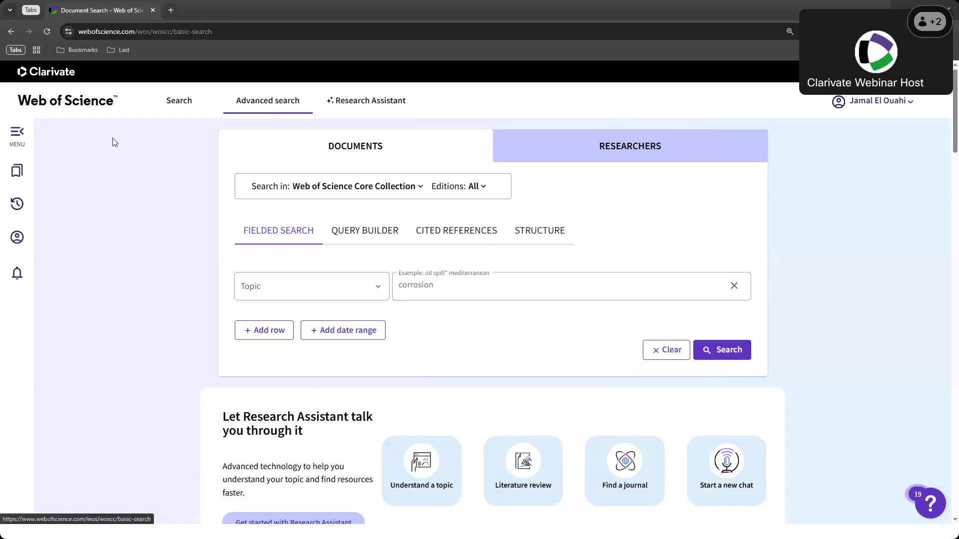
click(414, 190)
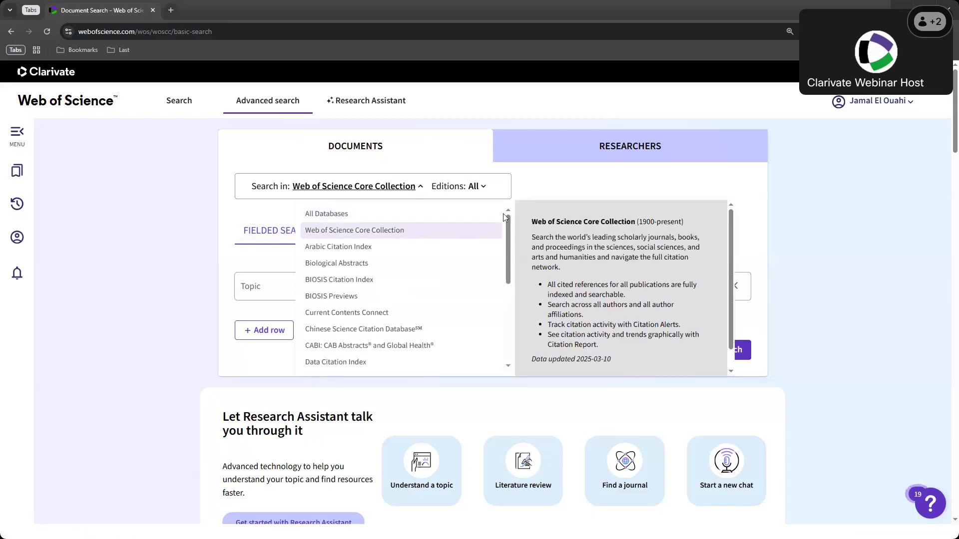
click(480, 192)
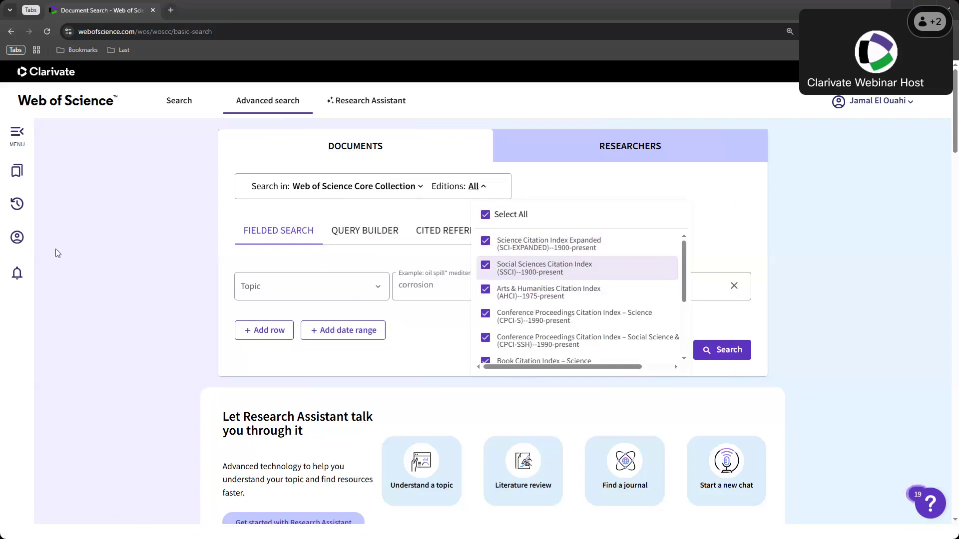
Search Google for "imist rabat" in a new browser tab.
click(170, 11)
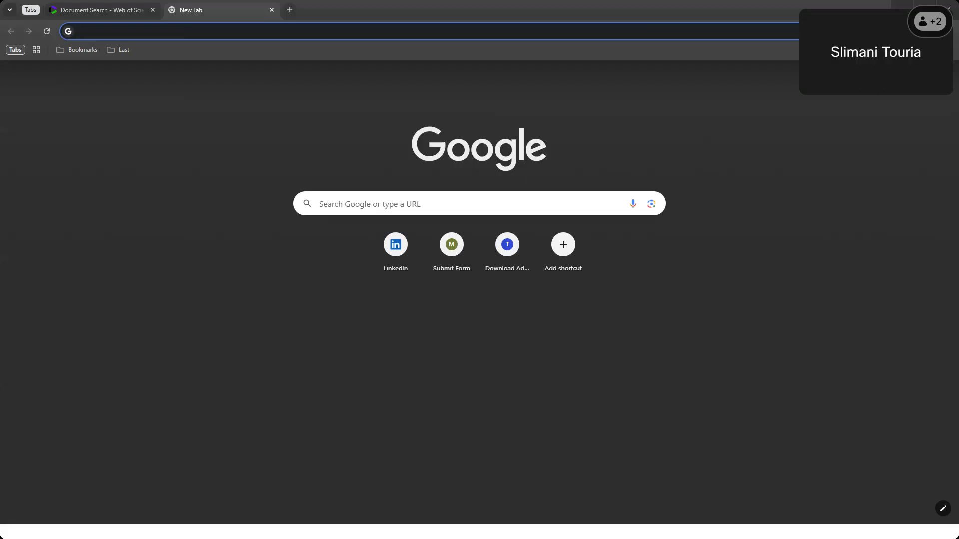
text(imist rabat)
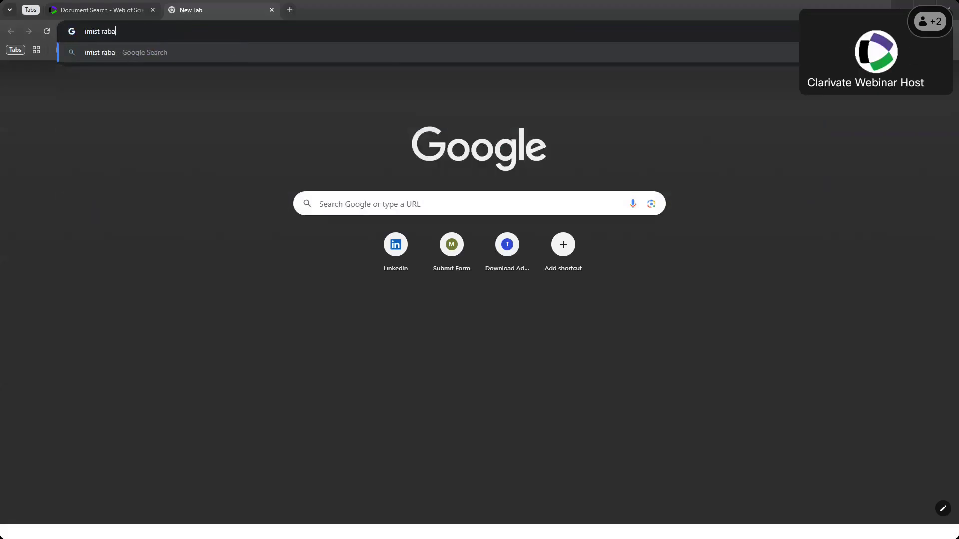
key(Return)
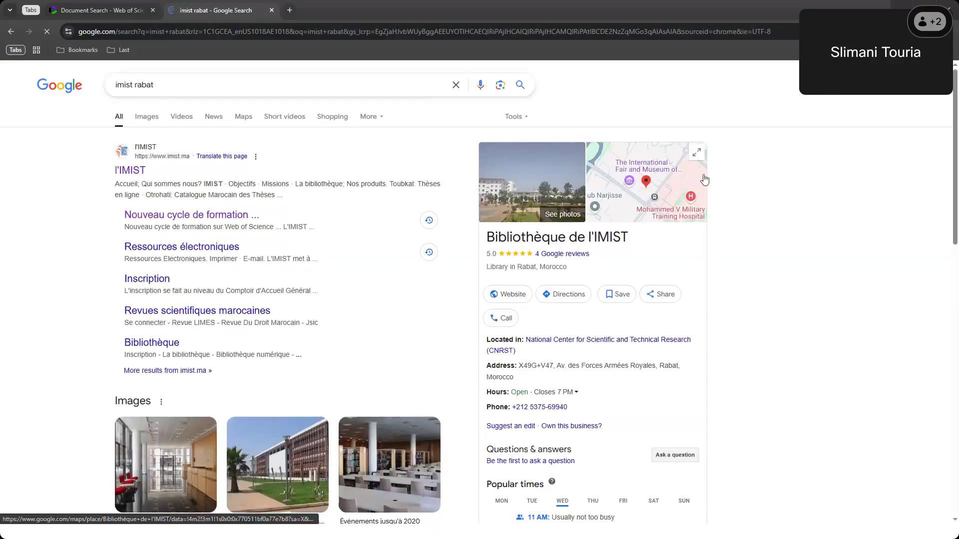
View the location of the Bibliothèque de l'IMIST in Google Maps, and close the map and the open editions list.
click(677, 185)
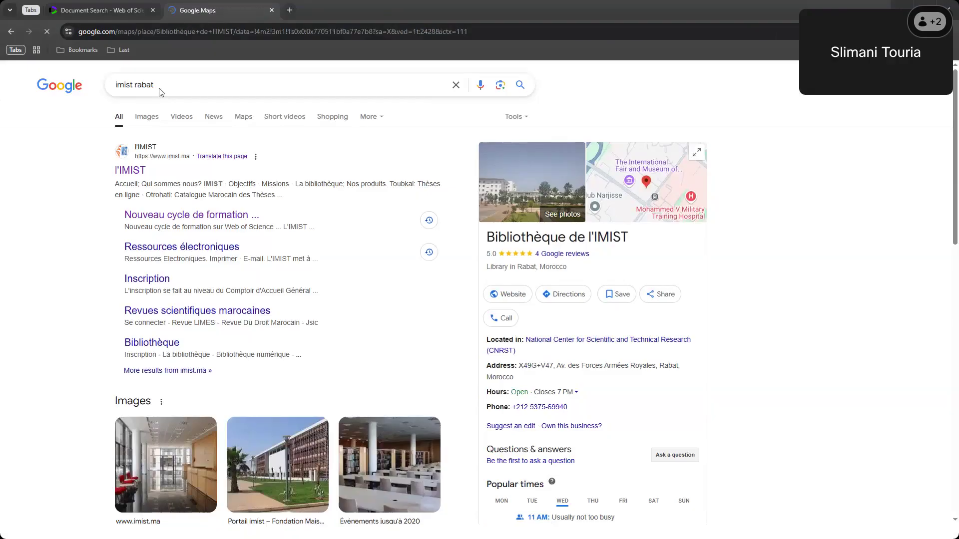
click(231, 33)
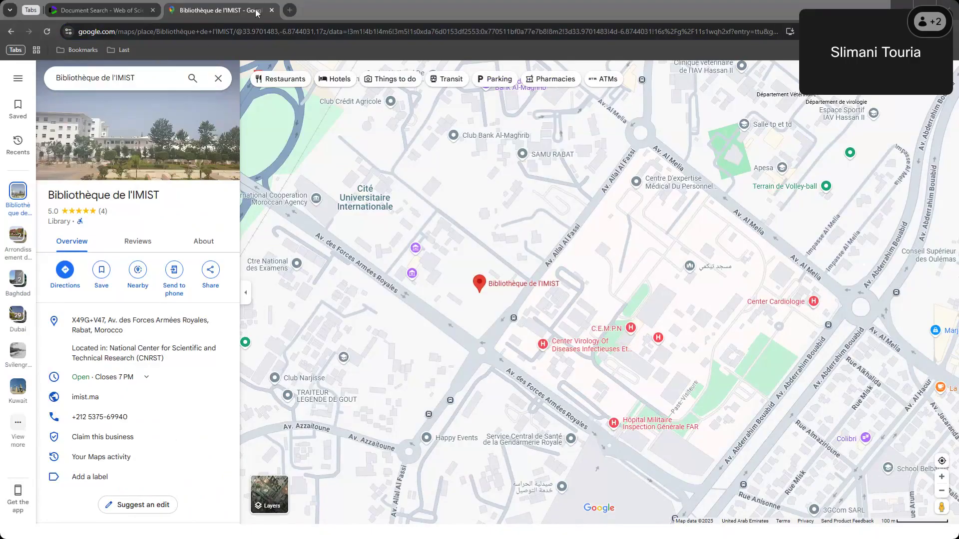
click(273, 10)
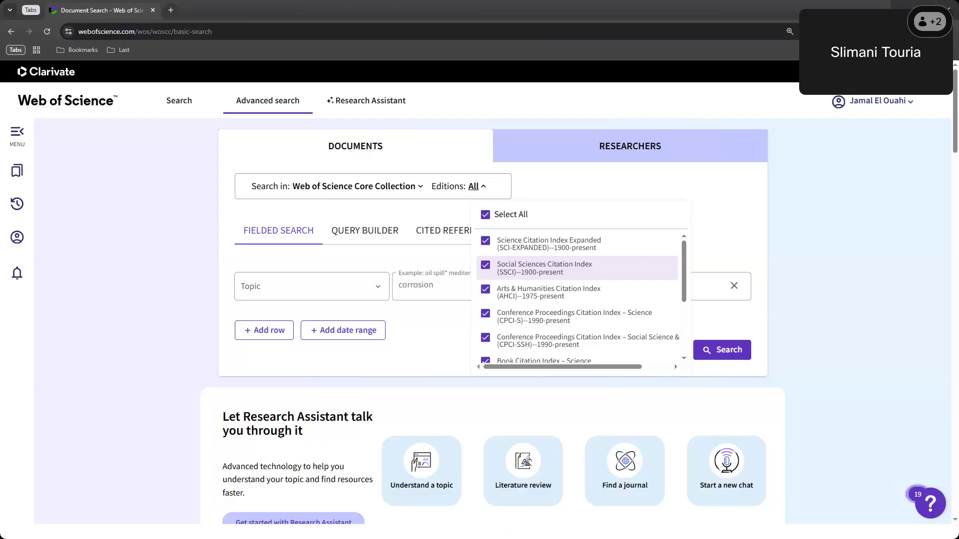
click(159, 304)
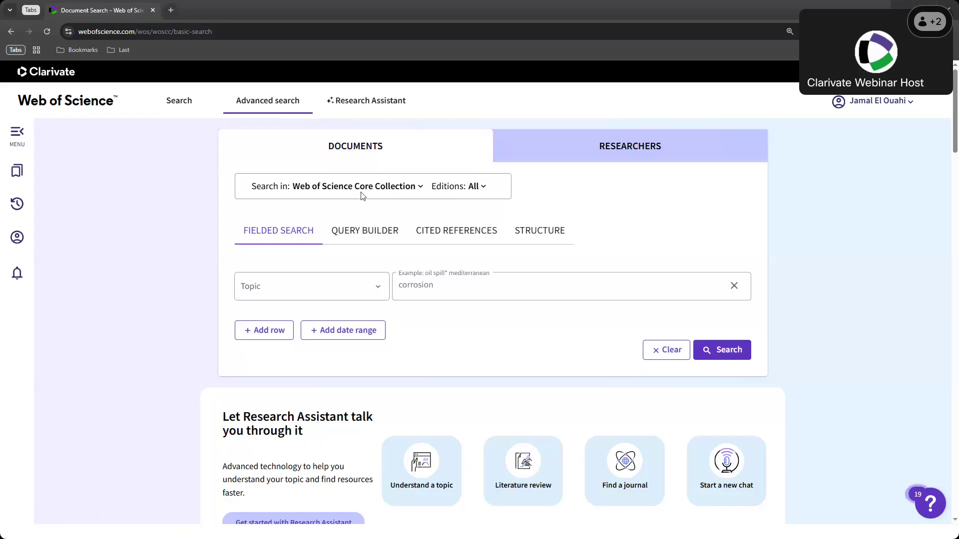
View the account menu options, and replace the topic search text with "Corrosion and protection and Desalination and plant".
click(894, 101)
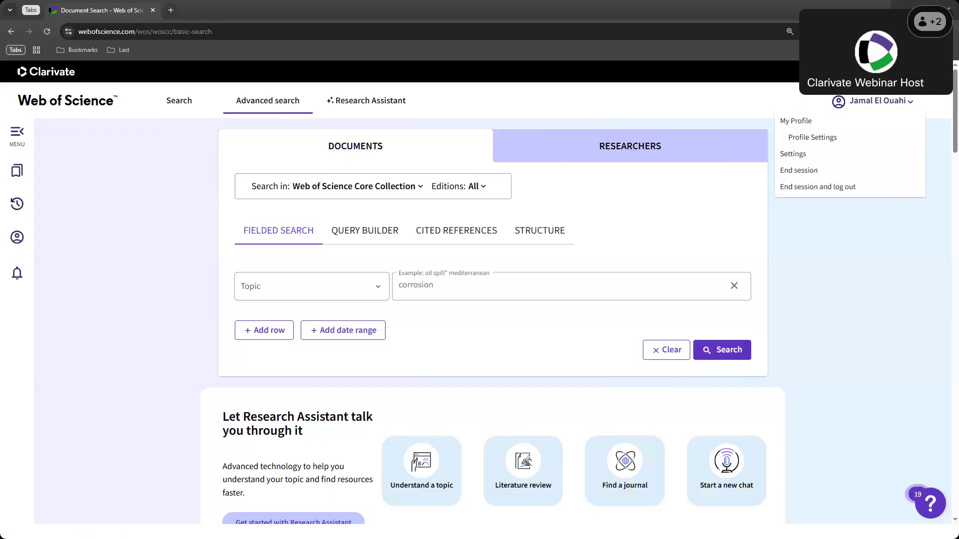
click(471, 288)
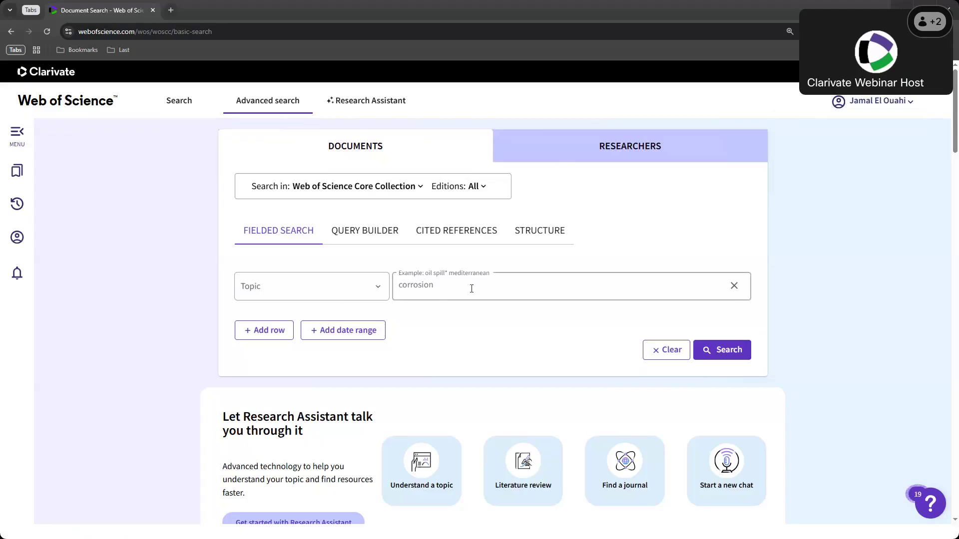
click(483, 326)
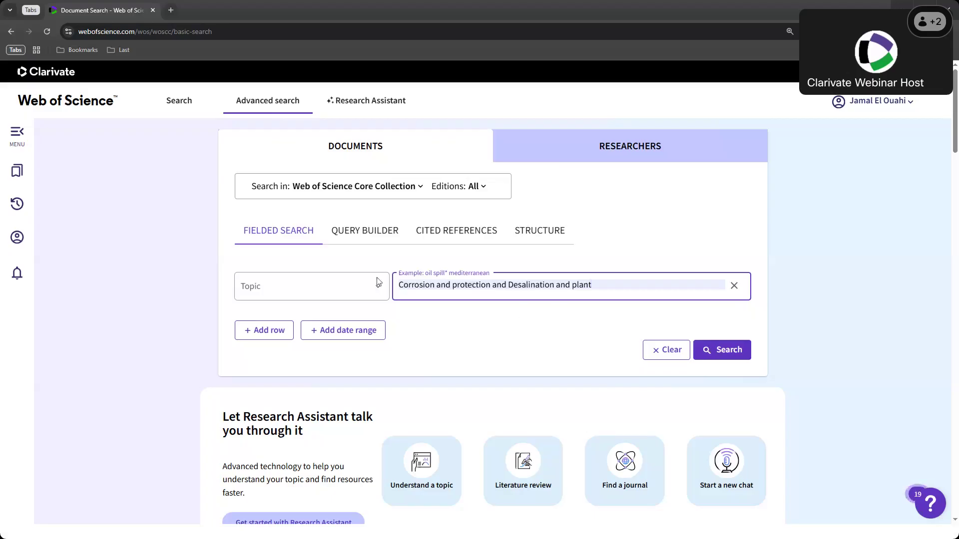
click(451, 286)
Review the session queries, Boolean operators and field tags in the Query Builder, and return to the fielded search.
click(365, 230)
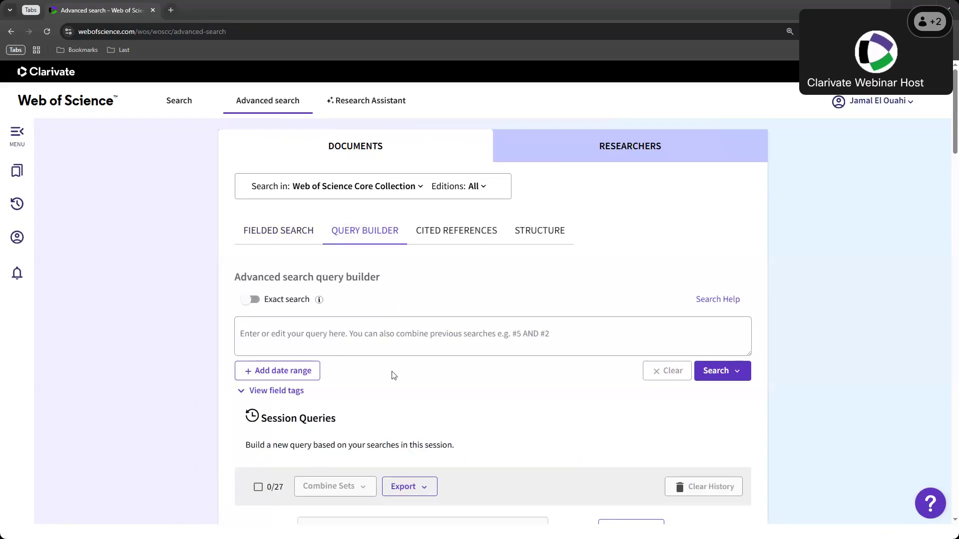
scroll(394, 375, down, 5)
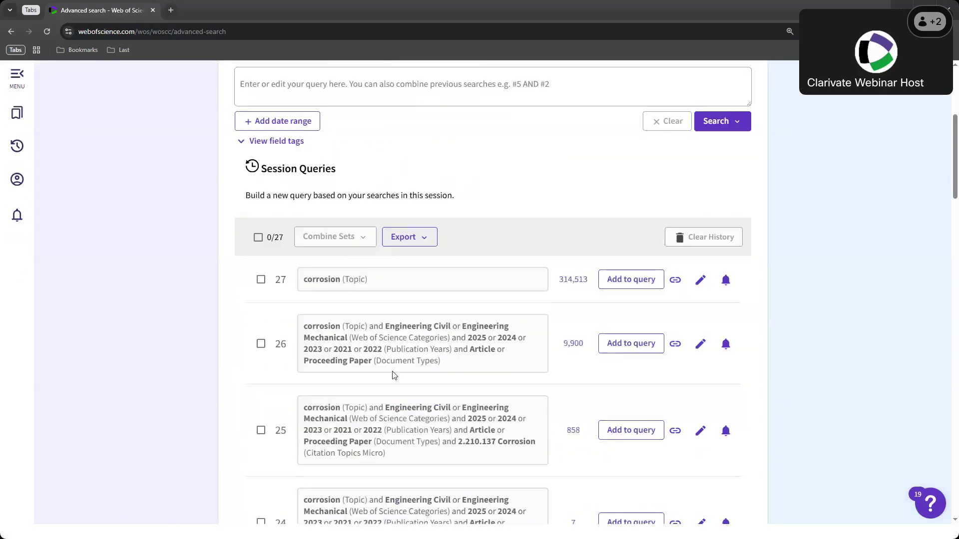
scroll(394, 376, down, 5)
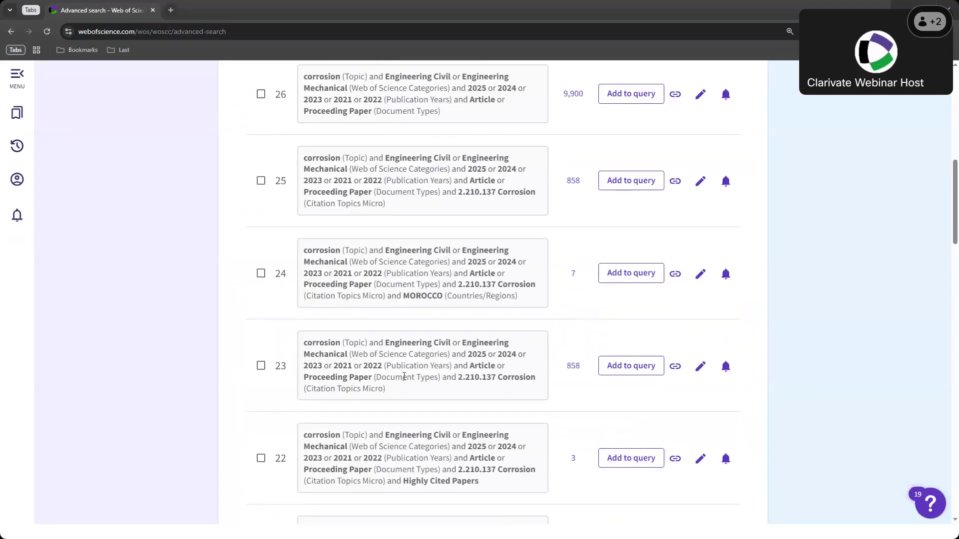
scroll(402, 374, up, 10)
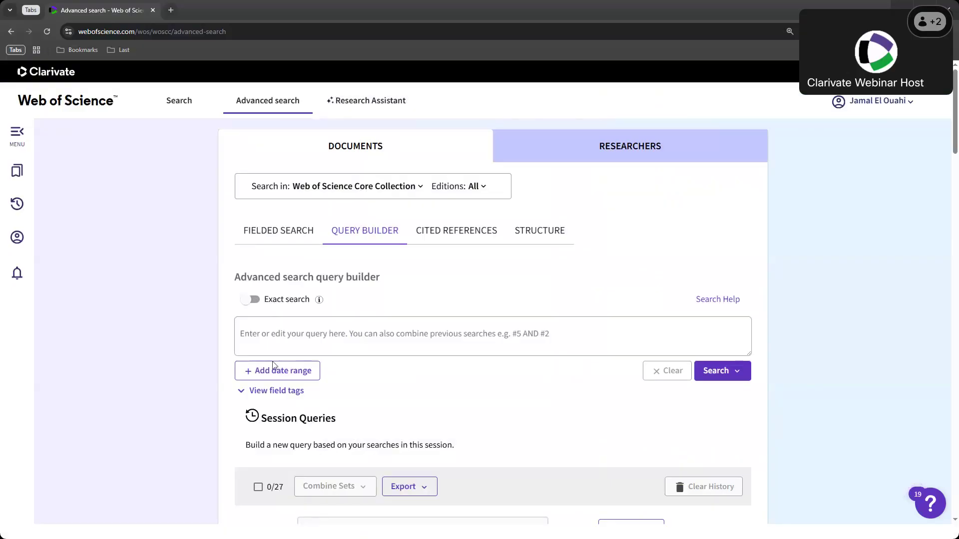
click(281, 395)
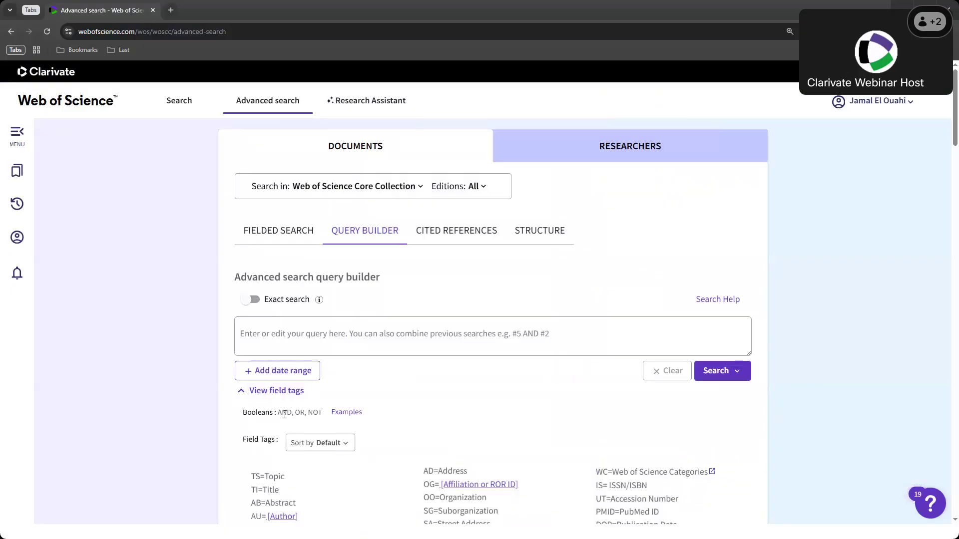
drag(278, 412, 338, 413)
click(274, 230)
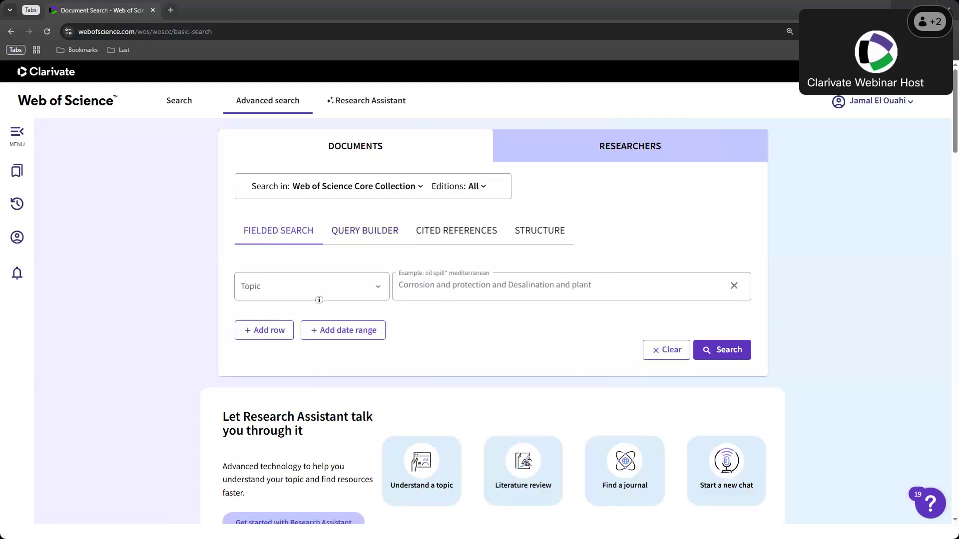